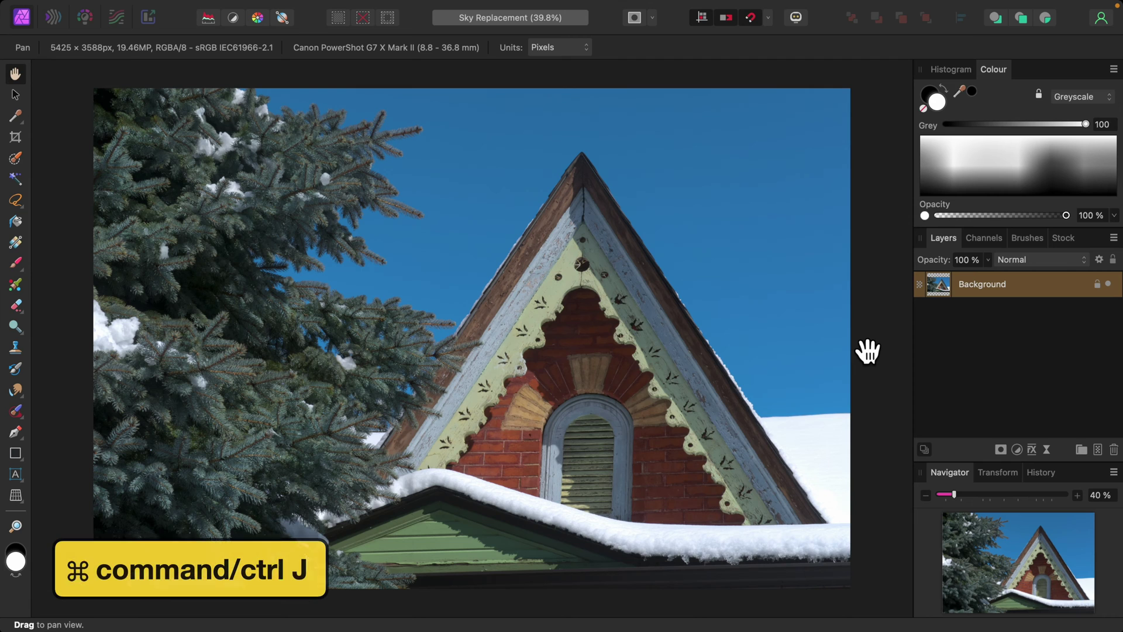
Step: Duplicate the locked Background layer with Ctrl+J
key(ctrl+j)
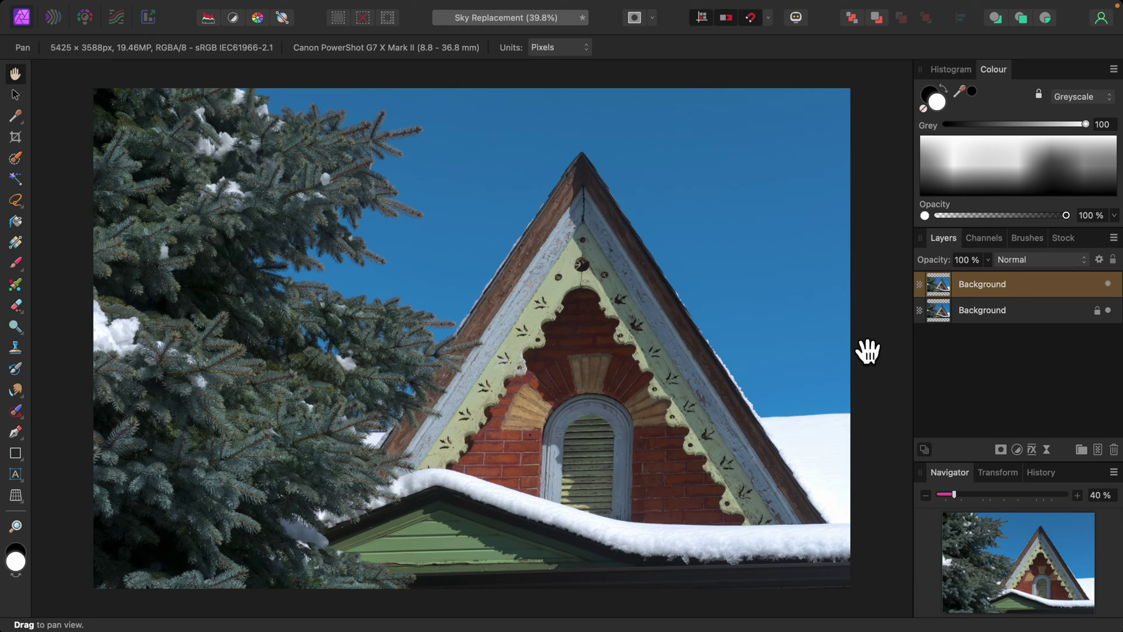
Step: Add a Brightness / Contrast adjustment layer with Contrast 75% and Brightness -6%
click(1018, 450)
click(1046, 535)
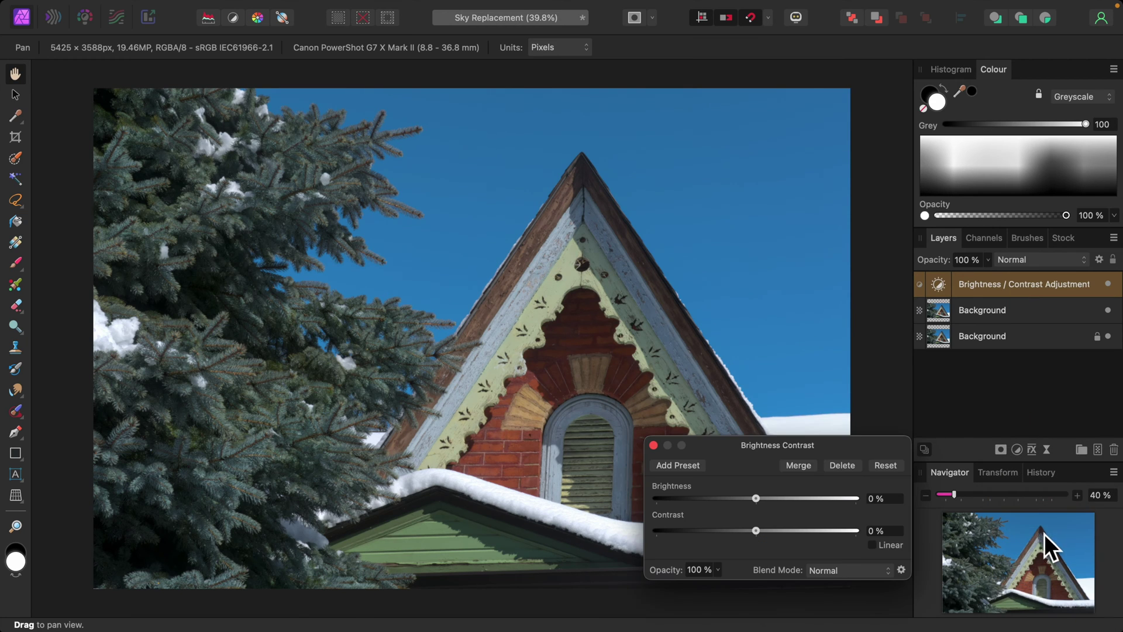
drag(783, 443, 991, 404)
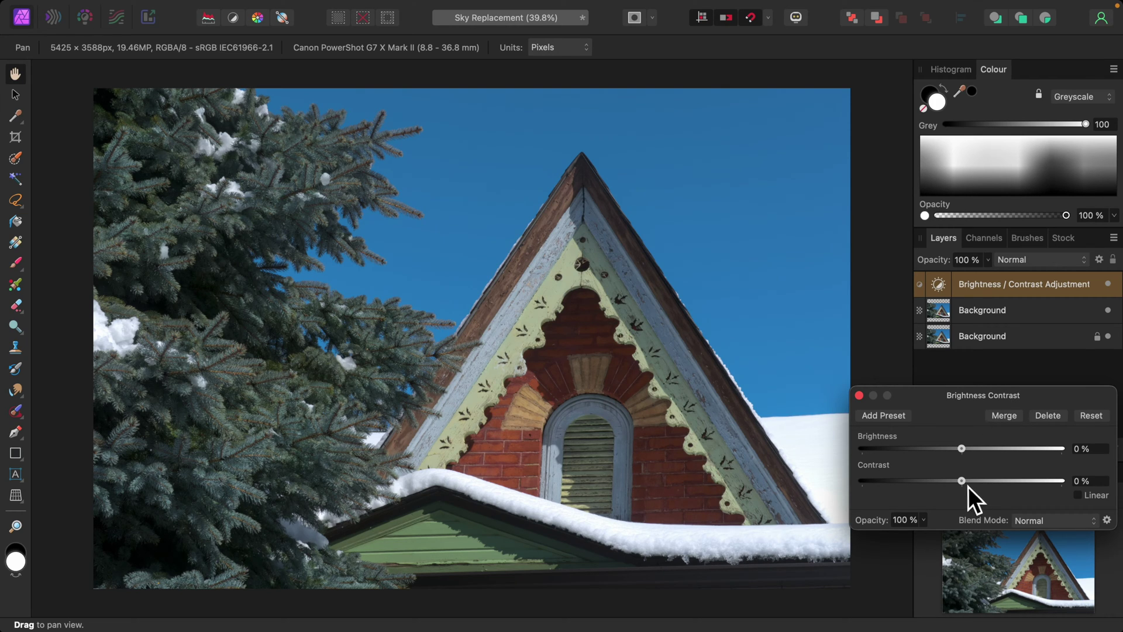
drag(969, 488, 1043, 485)
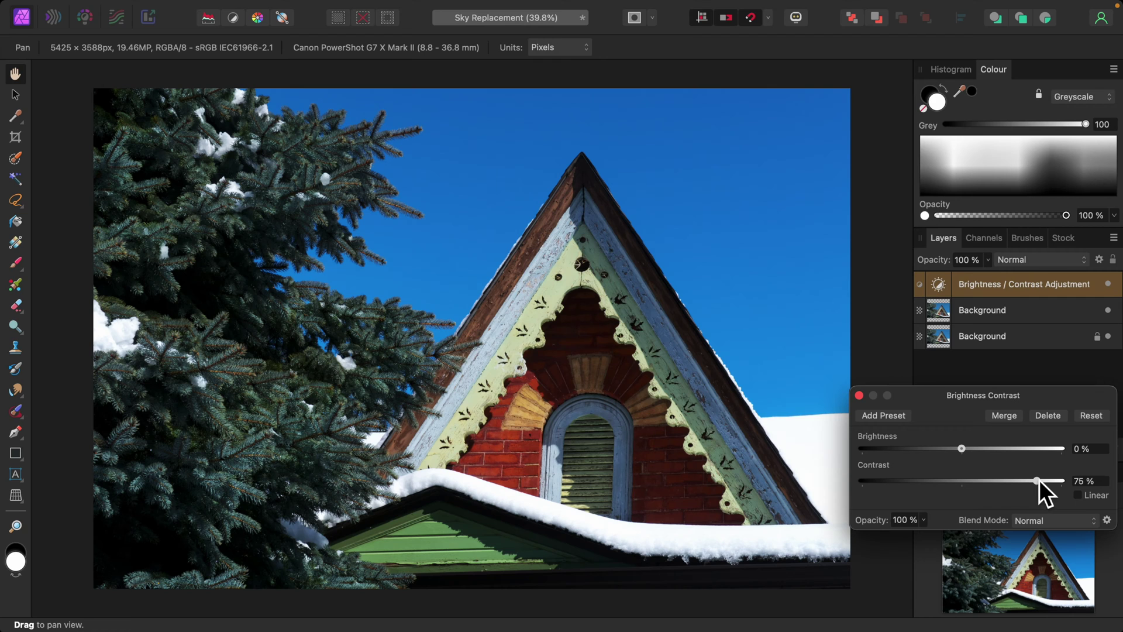
drag(964, 450, 949, 451)
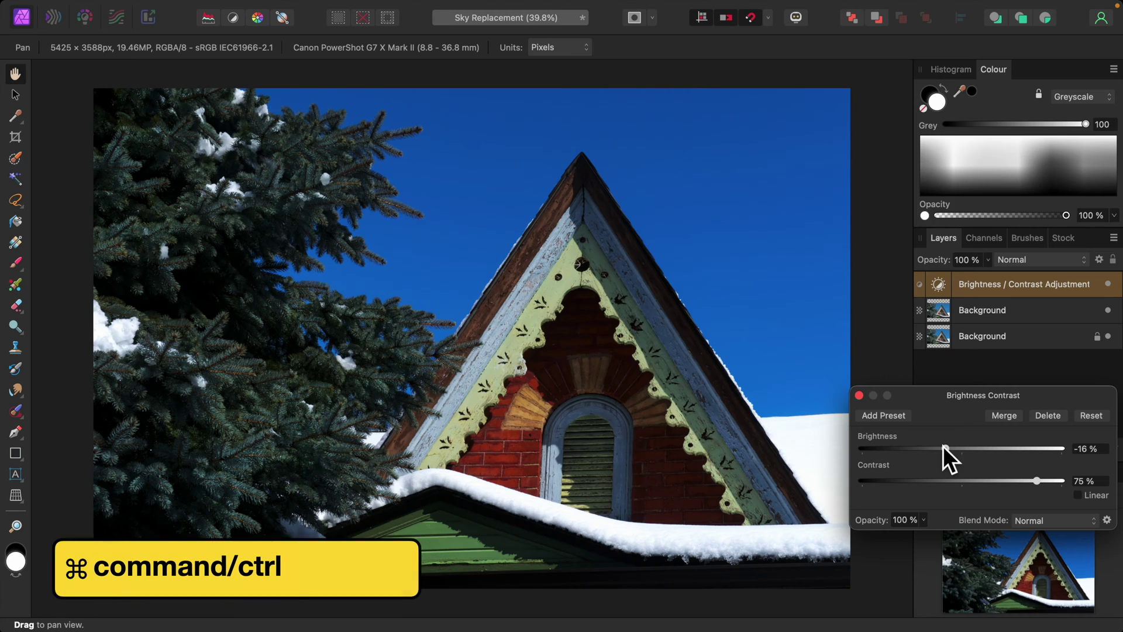
key(super+plus)
key(super+plus)
key(super+plus)
key(super+plus)
key(super+plus)
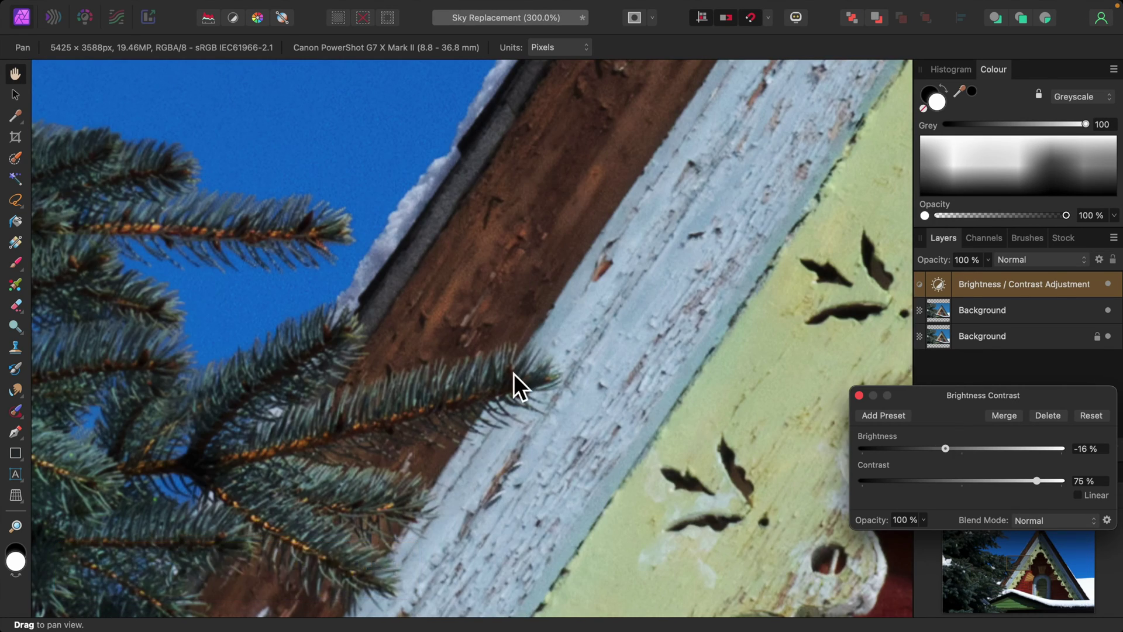
scroll(510, 369, left, 5)
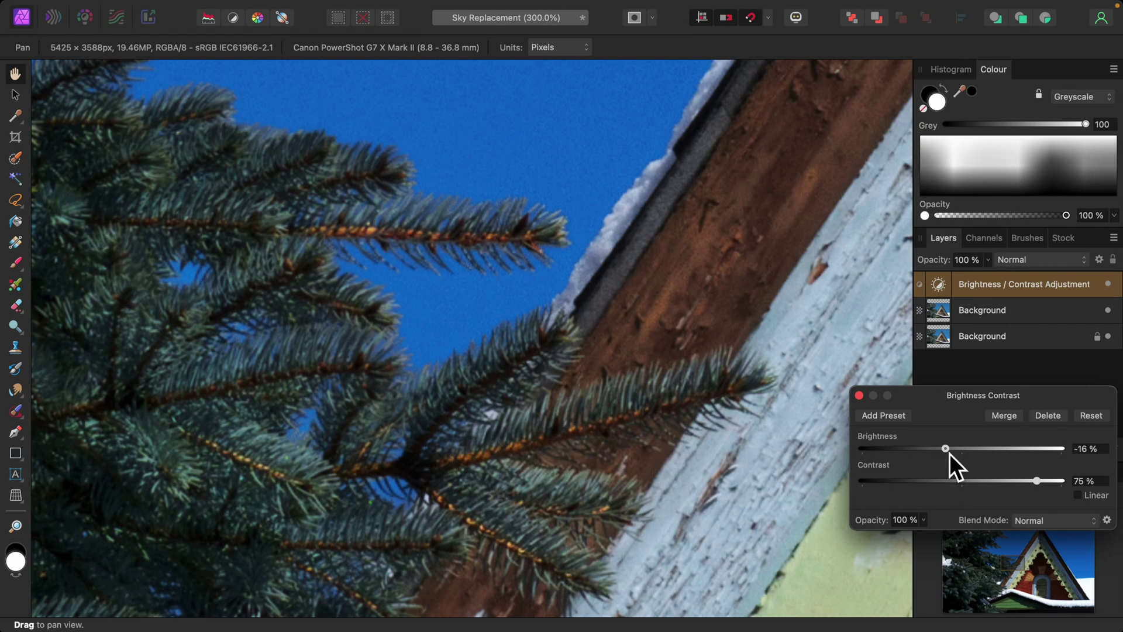
drag(952, 455, 962, 455)
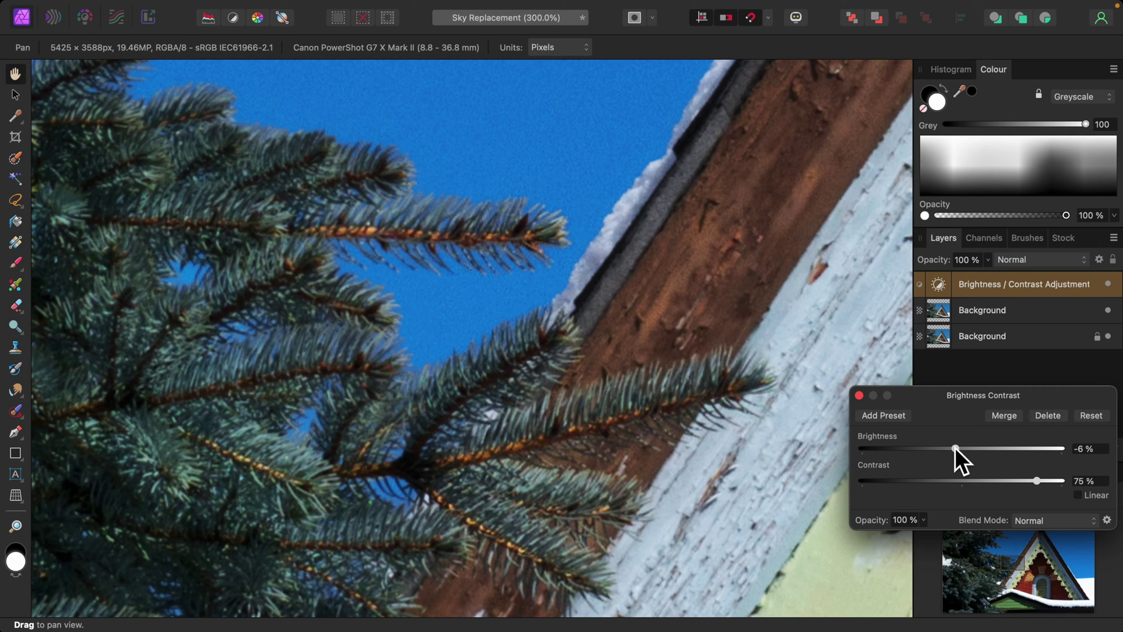
Step: Merge the Brightness / Contrast adjustment into a new layer and fit the photo to the window
click(1005, 417)
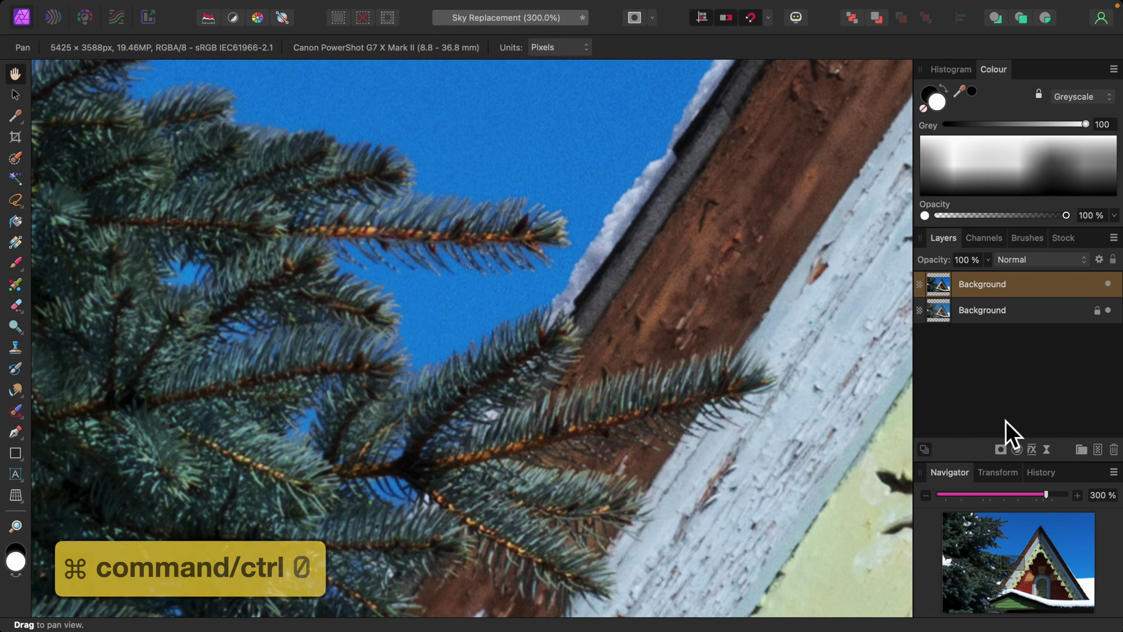
key(ctrl+0)
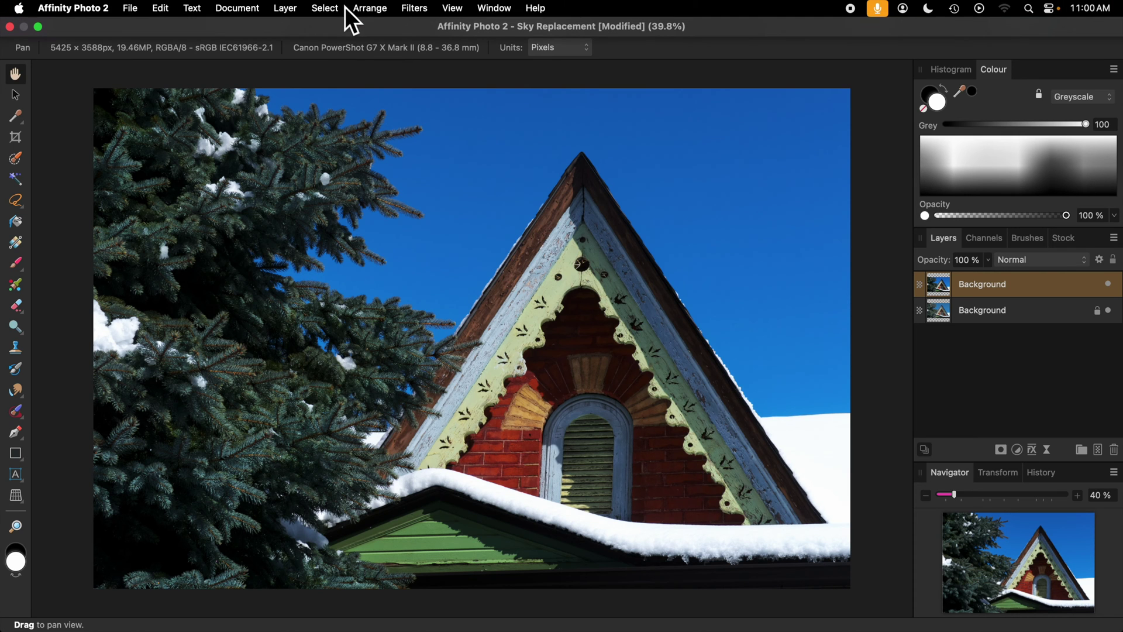
click(340, 7)
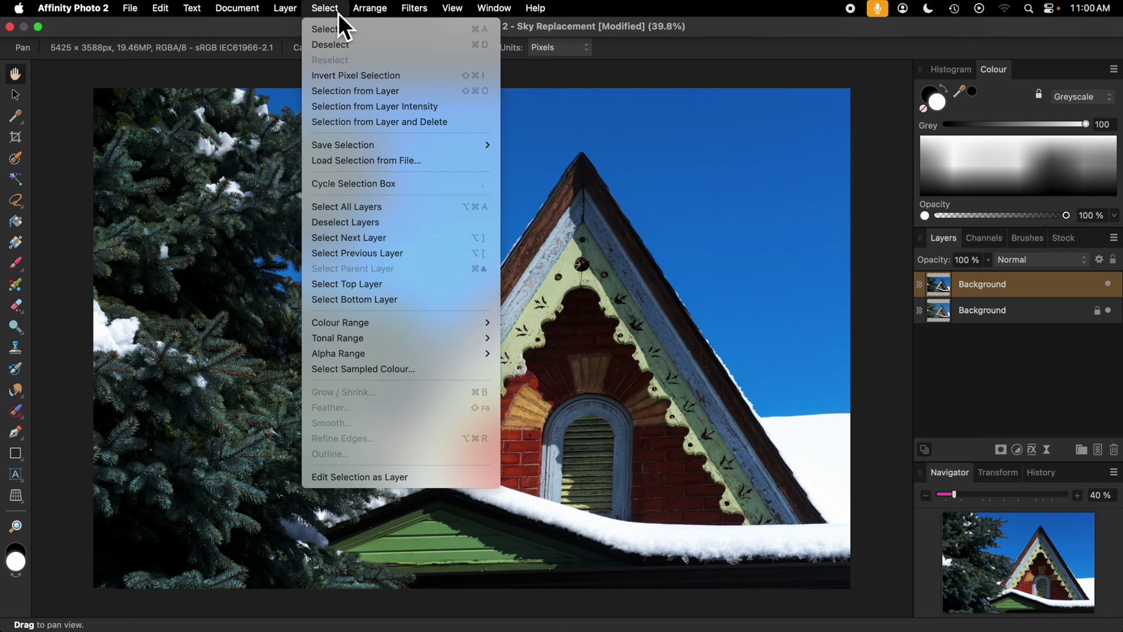
Step: Select the blue sky with Select Sampled Colour at 25% tolerance
click(382, 369)
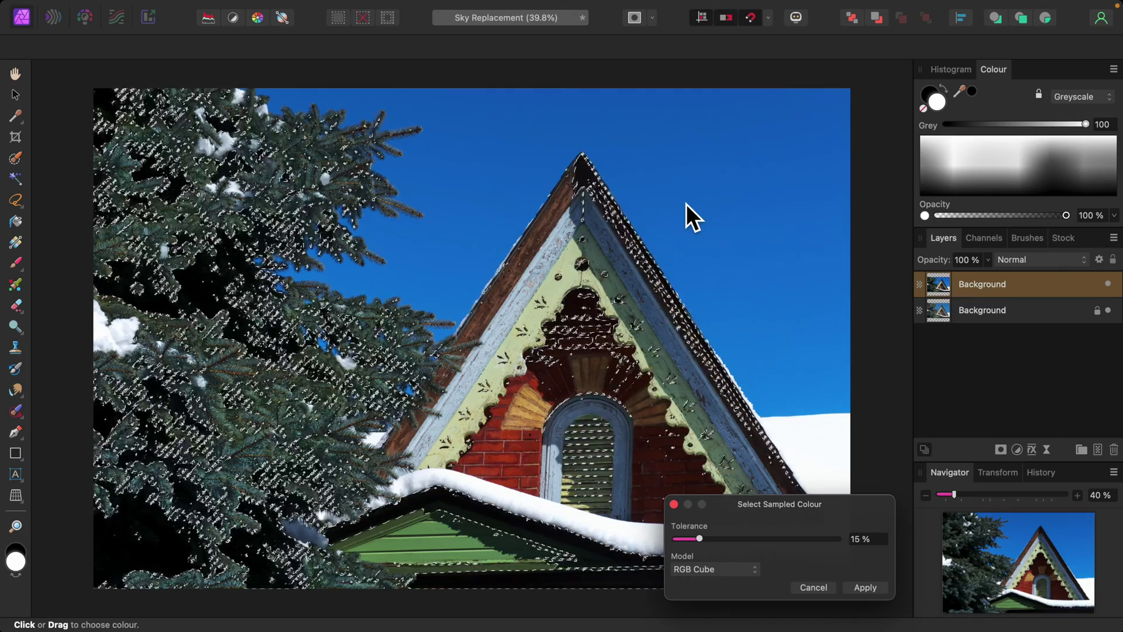
click(675, 174)
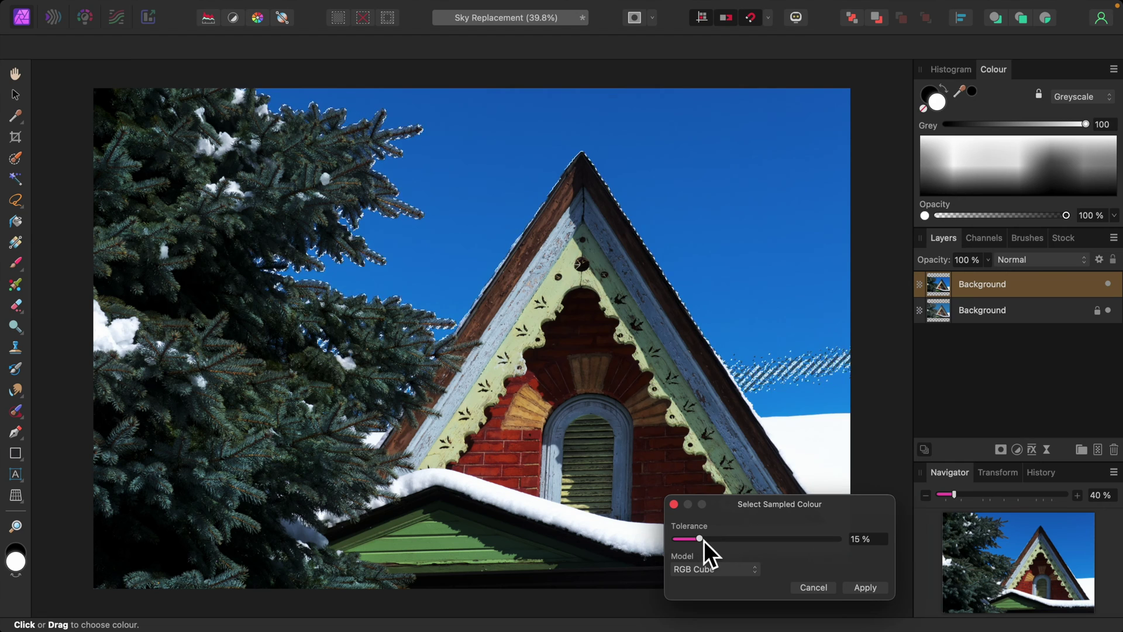
drag(704, 542, 714, 544)
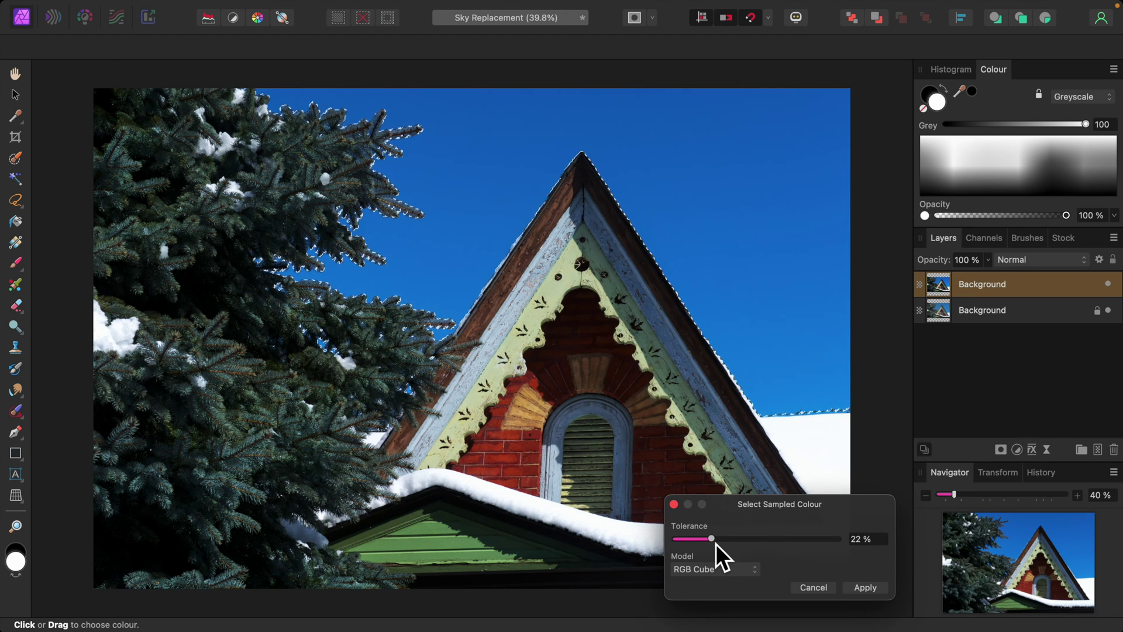
drag(716, 543, 721, 543)
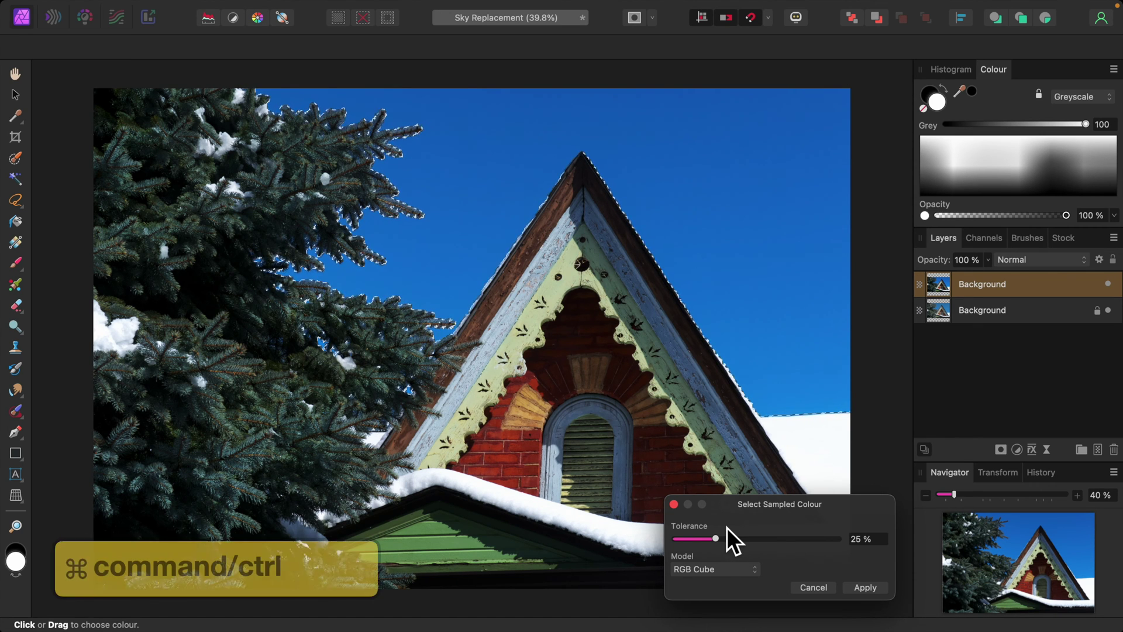
Step: Zoom in on the roof and spruce edges and raise the sampled-colour tolerance to 67%
key(super+plus)
key(super+plus)
key(super+plus)
key(super+plus)
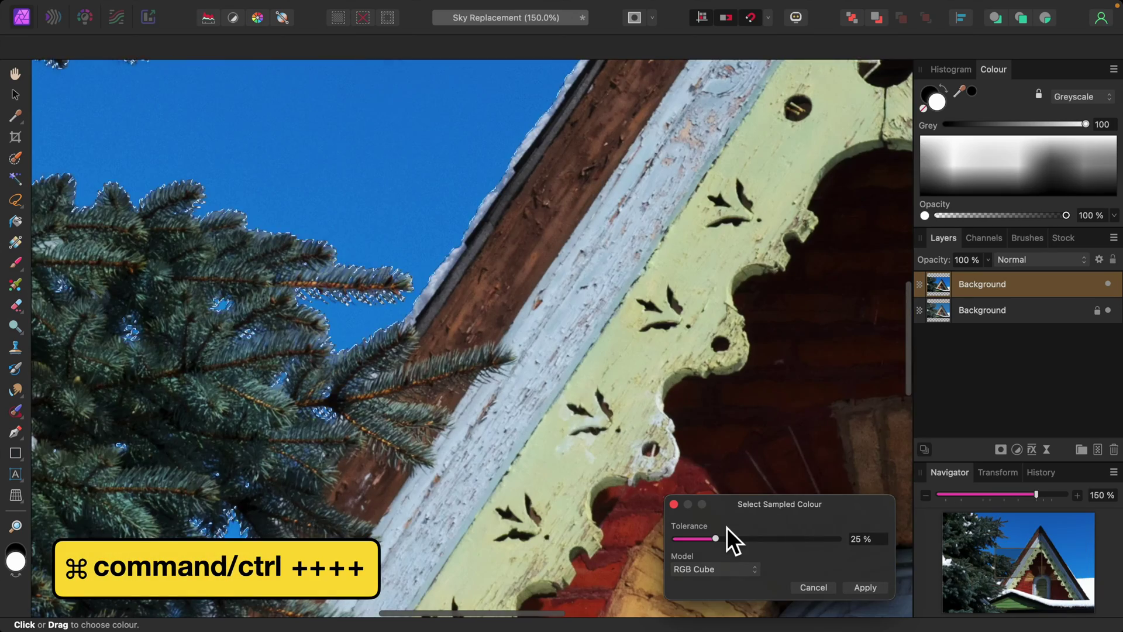
scroll(687, 404, right, 15)
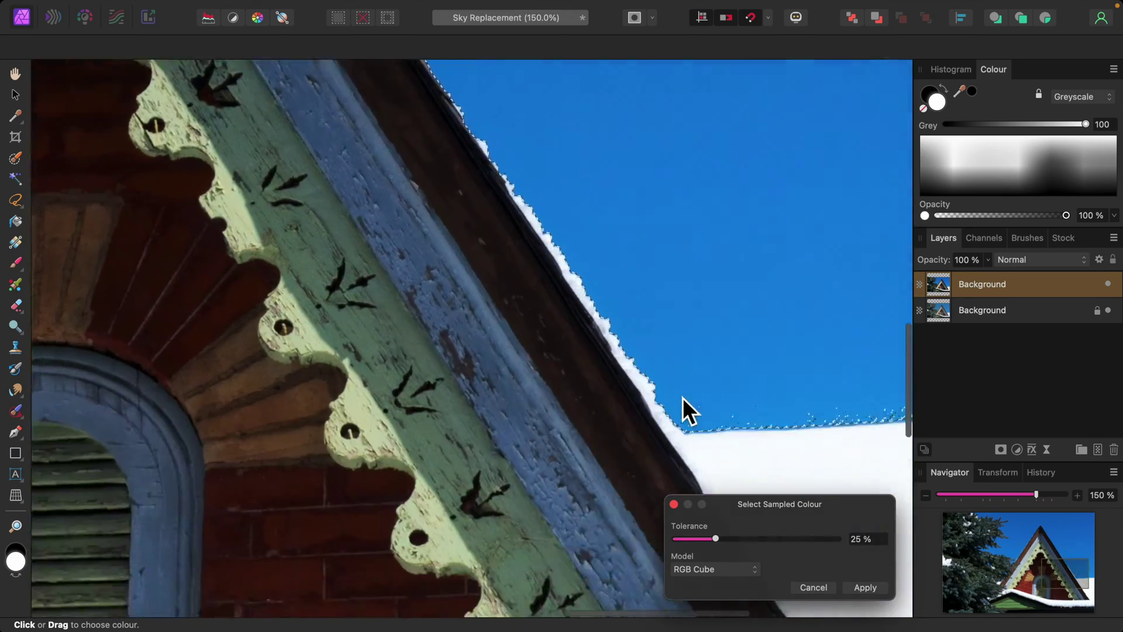
scroll(683, 397, right, 5)
scroll(682, 397, down, 4)
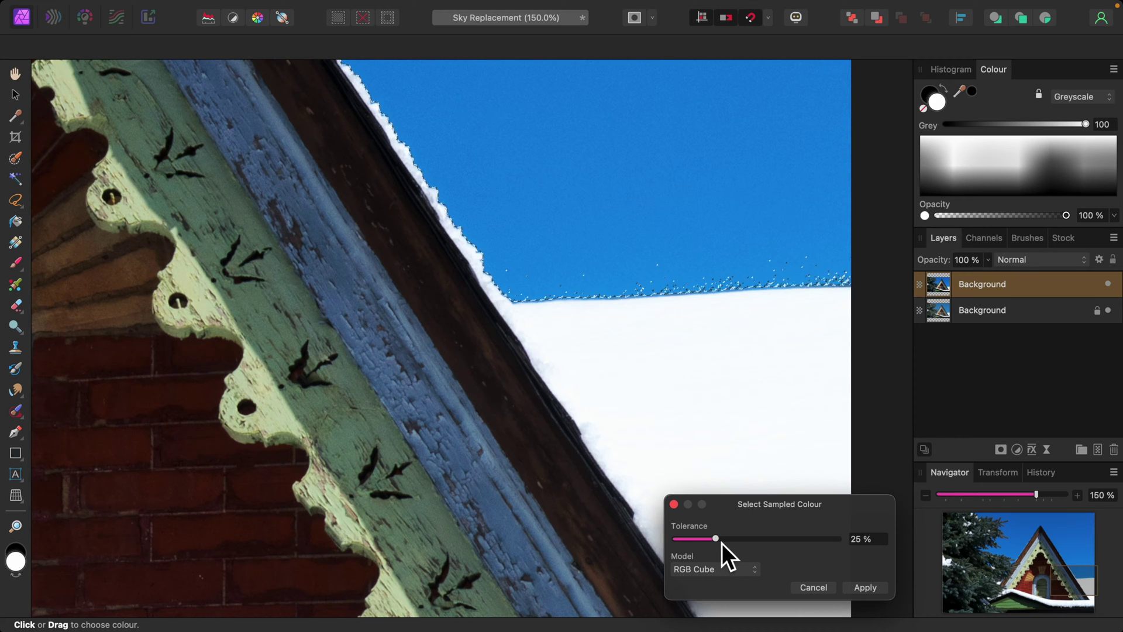
drag(720, 544, 726, 543)
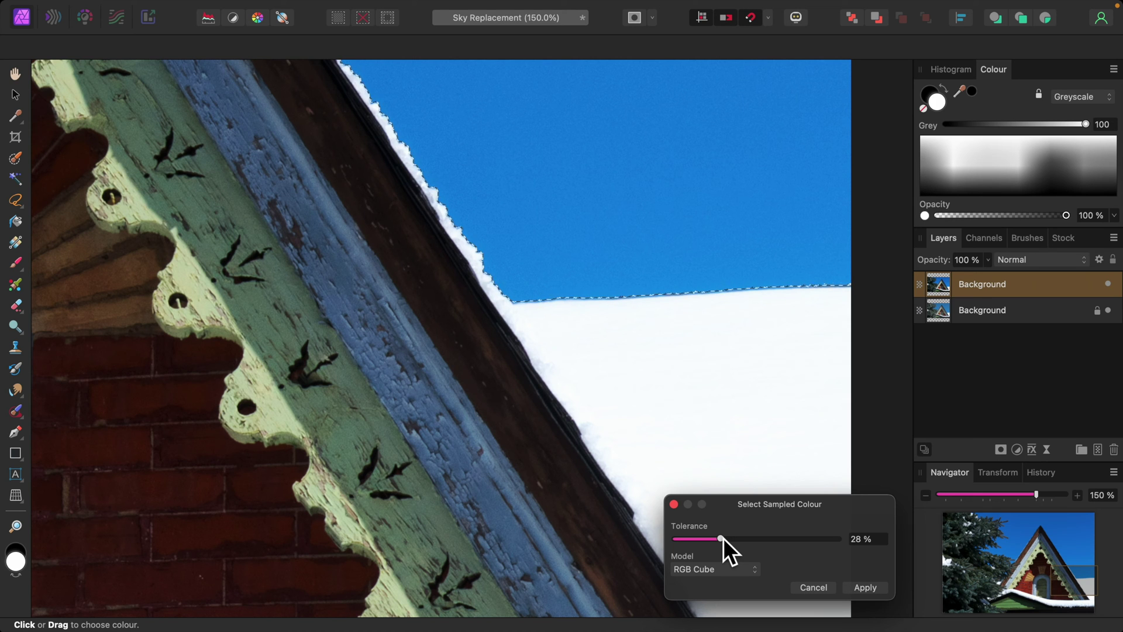
scroll(577, 468, left, 20)
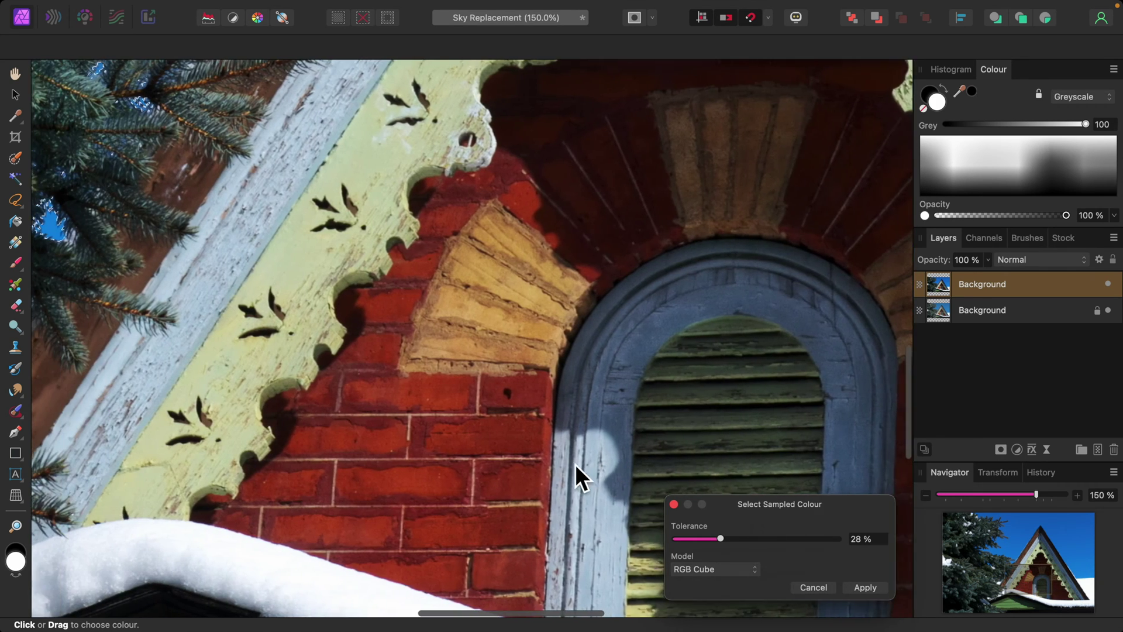
scroll(575, 464, up, 15)
scroll(575, 464, left, 3)
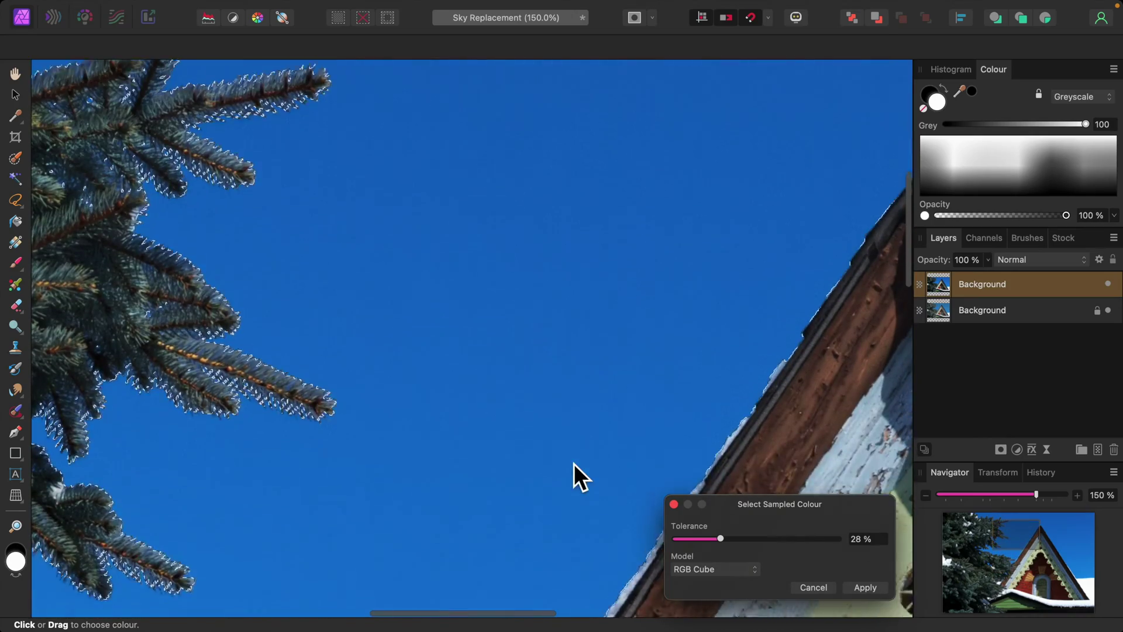
scroll(498, 445, left, 4)
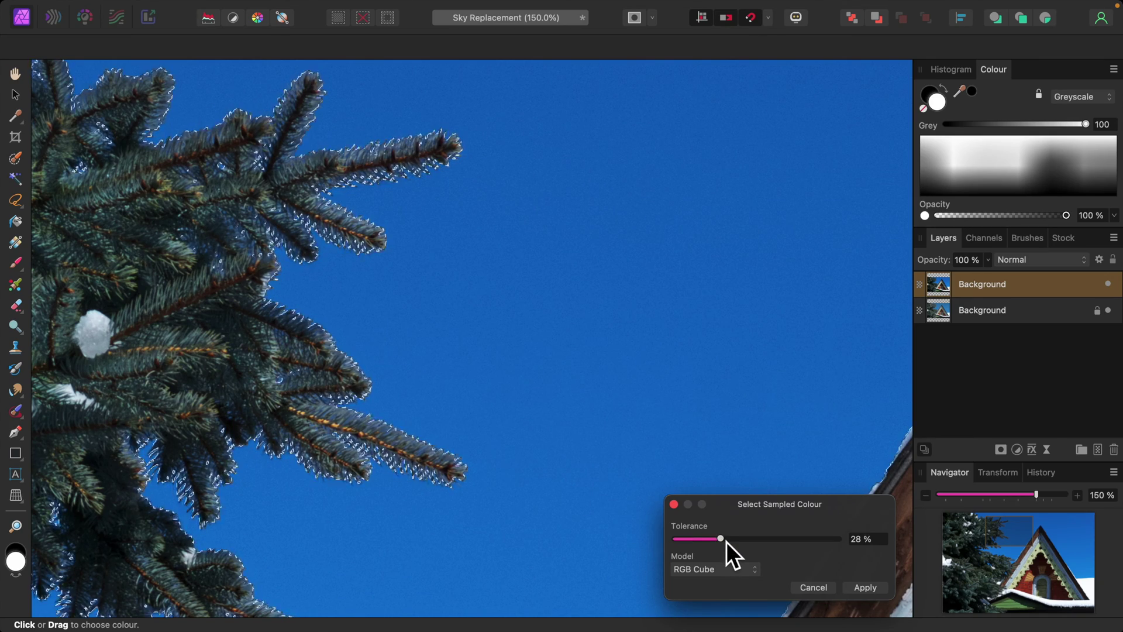
drag(726, 543, 787, 537)
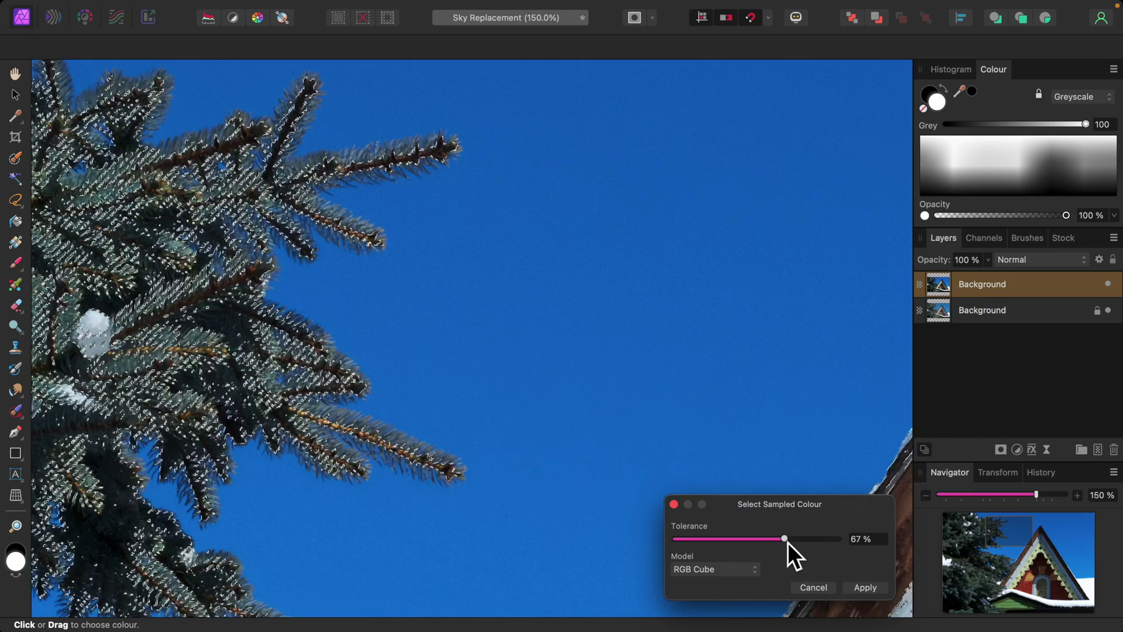
Step: Lower the tolerance to tighten the sky selection around the roof and spruce
drag(786, 540, 723, 542)
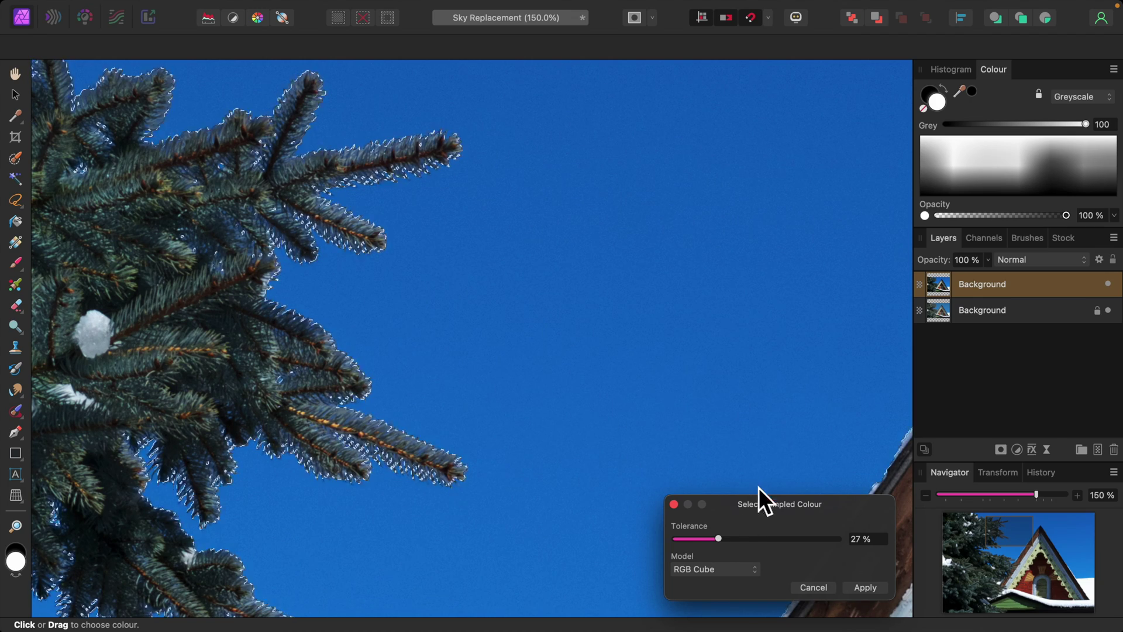
scroll(761, 464, right, 10)
scroll(761, 464, down, 5)
scroll(755, 459, right, 10)
scroll(756, 459, down, 8)
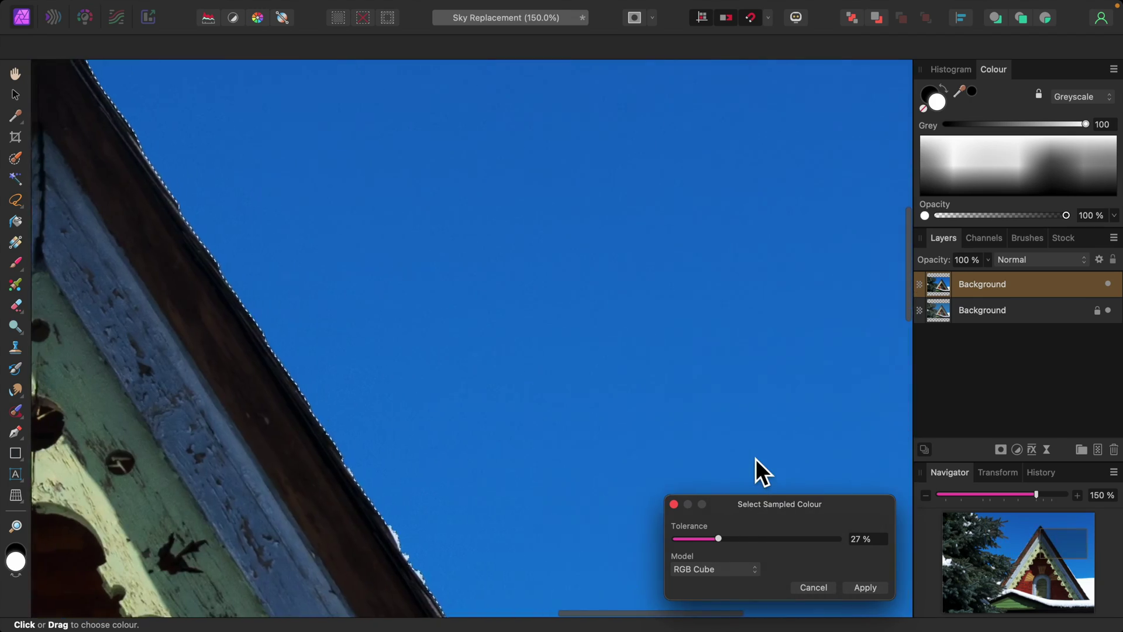
scroll(756, 459, down, 5)
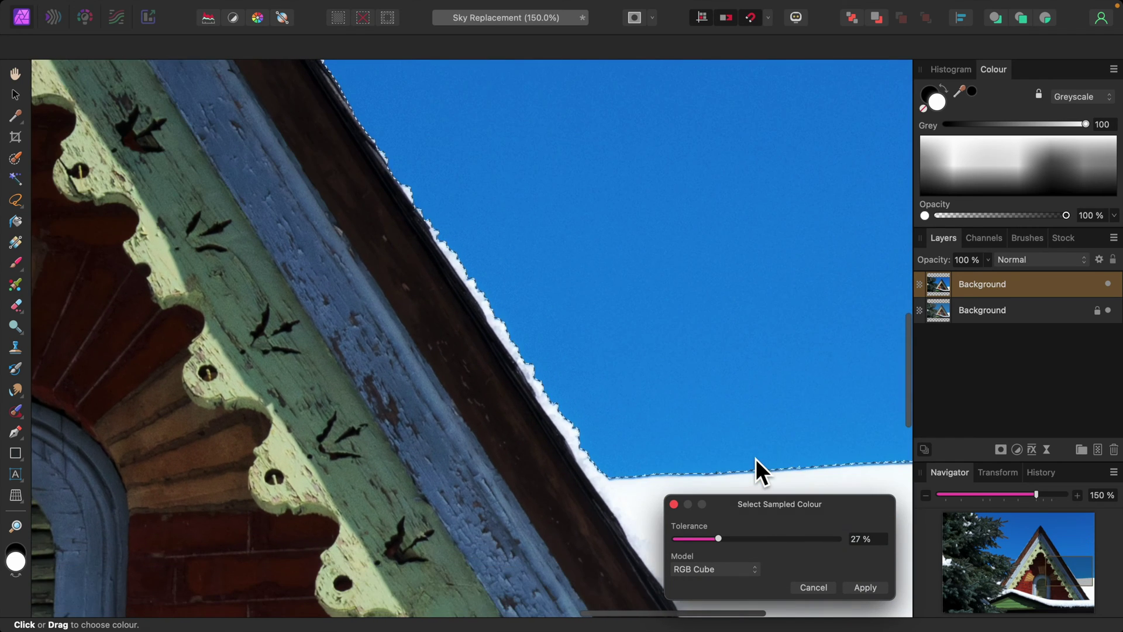
scroll(756, 460, right, 5)
scroll(756, 460, right, 1)
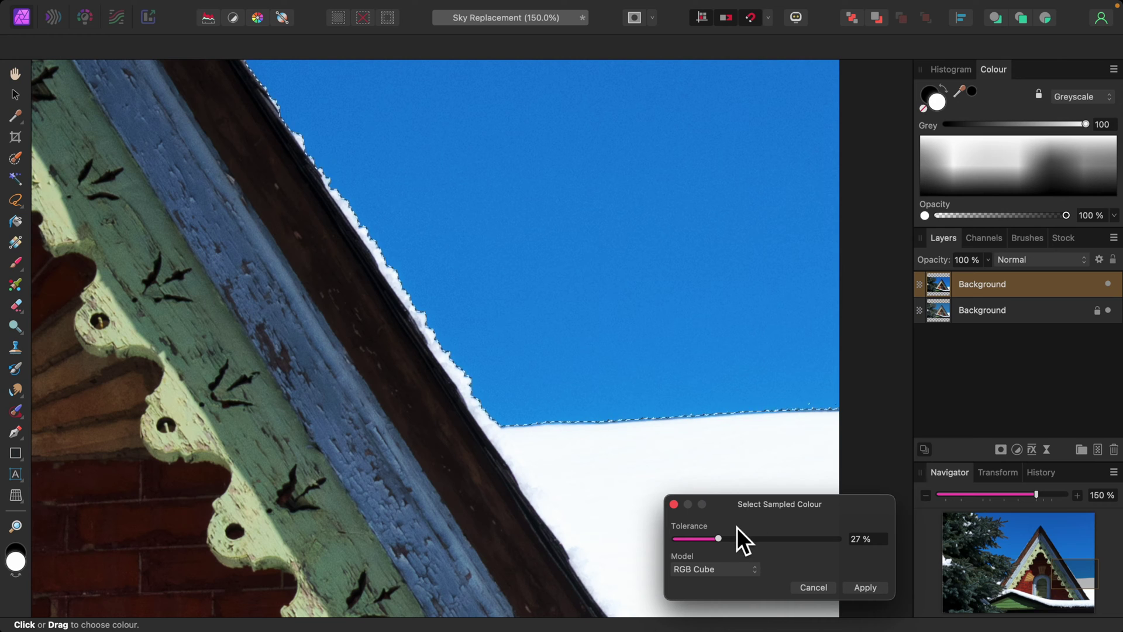
Step: Set the tolerance to 30% and apply the sampled-colour sky selection
drag(724, 542, 728, 543)
scroll(601, 449, left, 10)
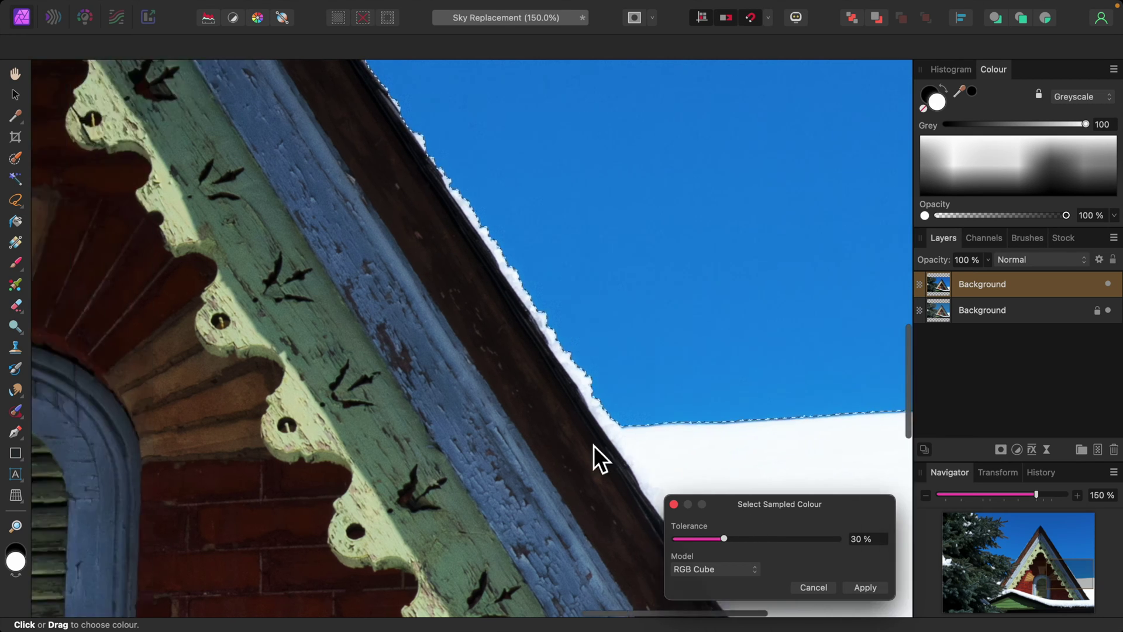
scroll(589, 440, up, 15)
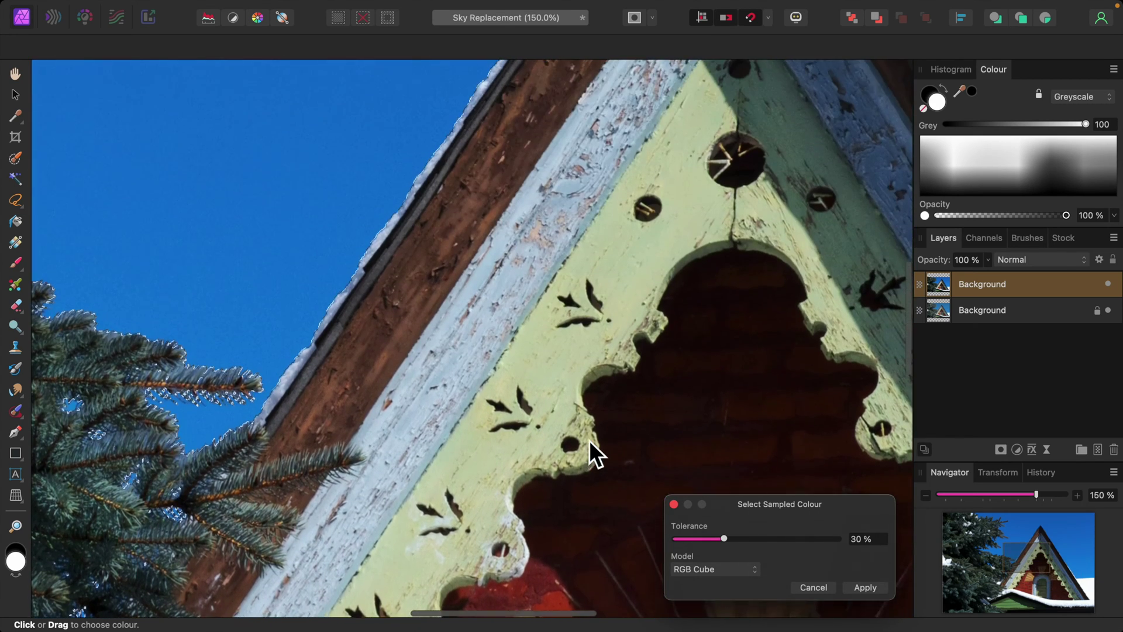
scroll(589, 440, up, 10)
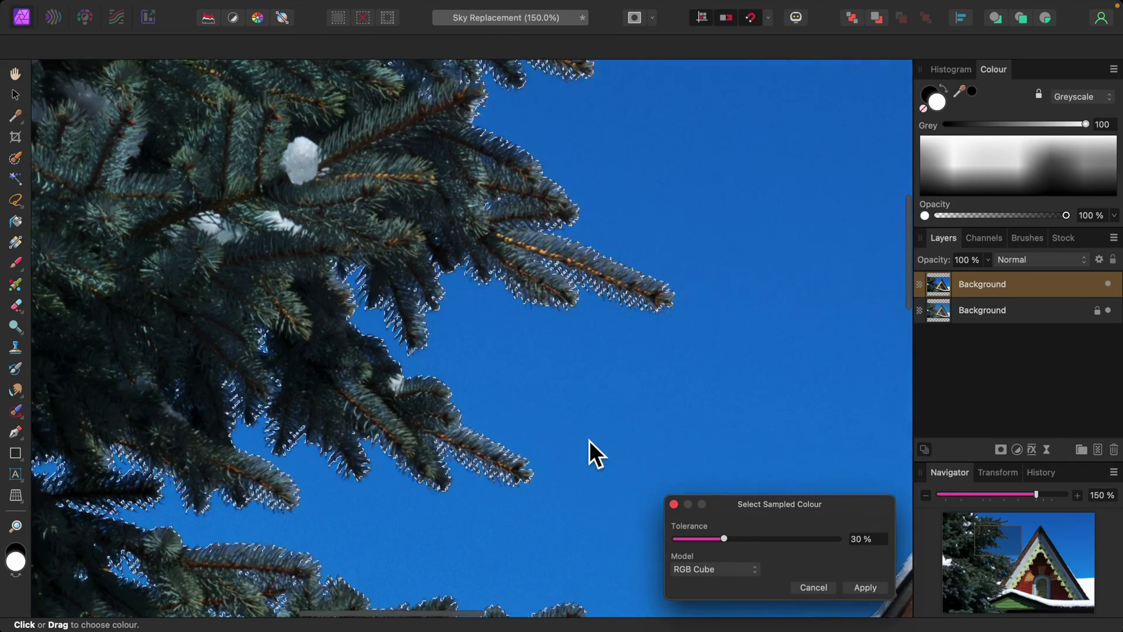
scroll(589, 440, up, 5)
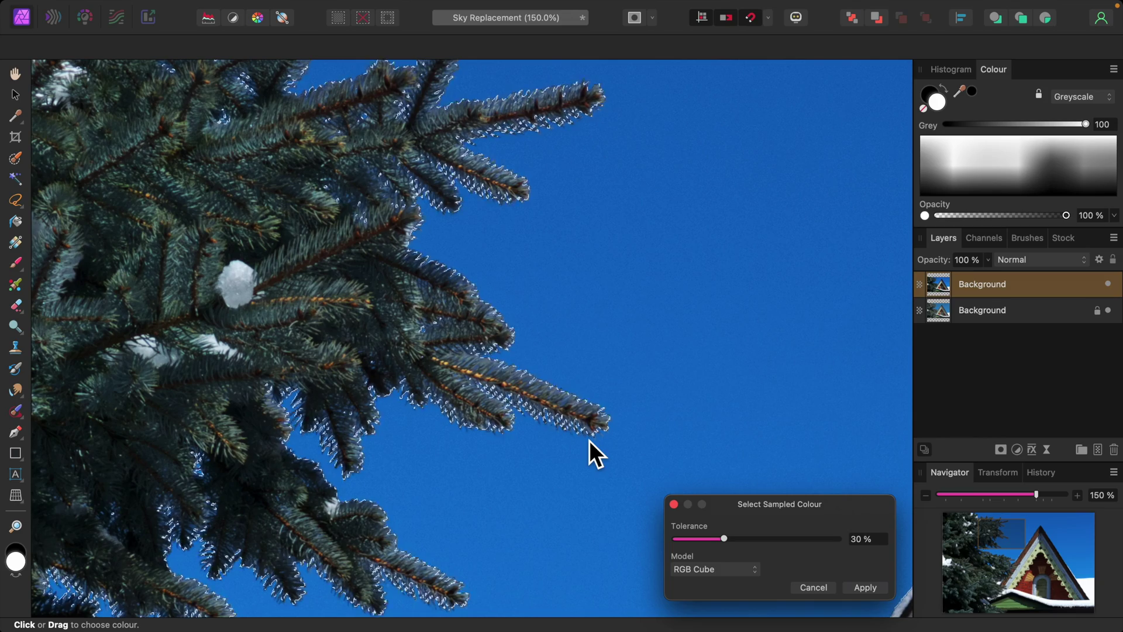
click(867, 589)
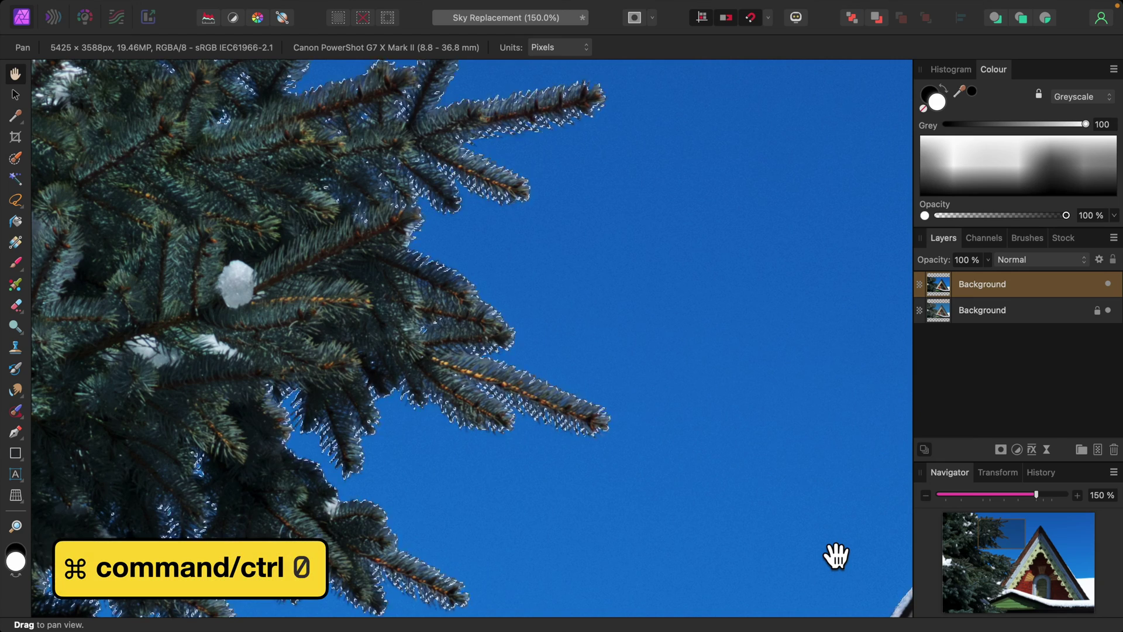
Step: Fit the photo to the window and show the sky selection as an editable mask layer
key(ctrl+0)
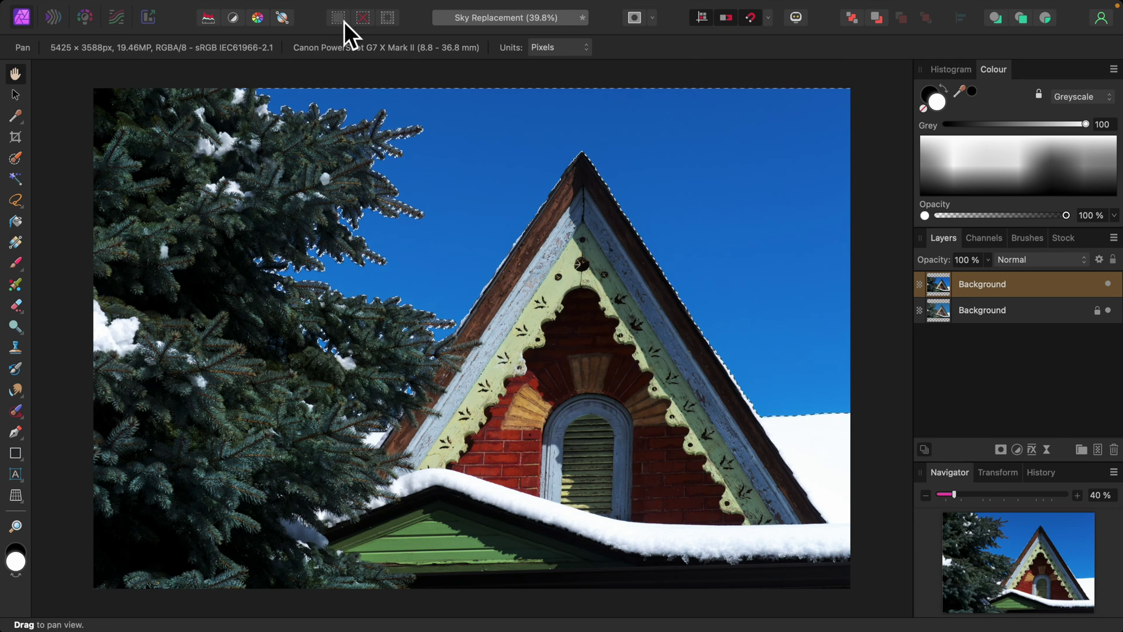
click(327, 10)
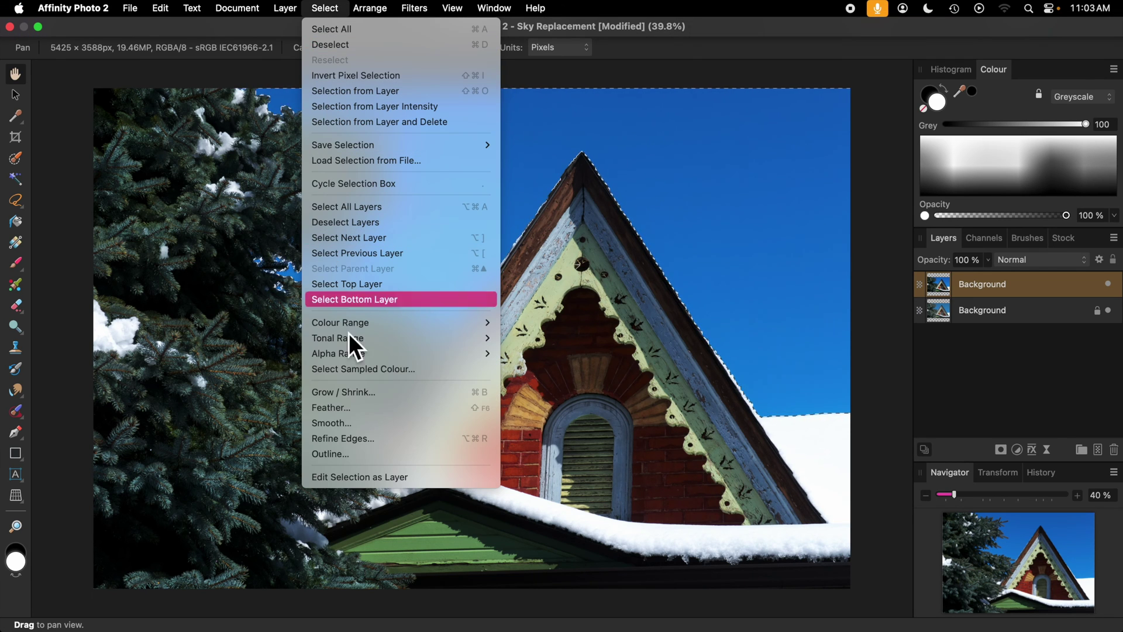
click(397, 482)
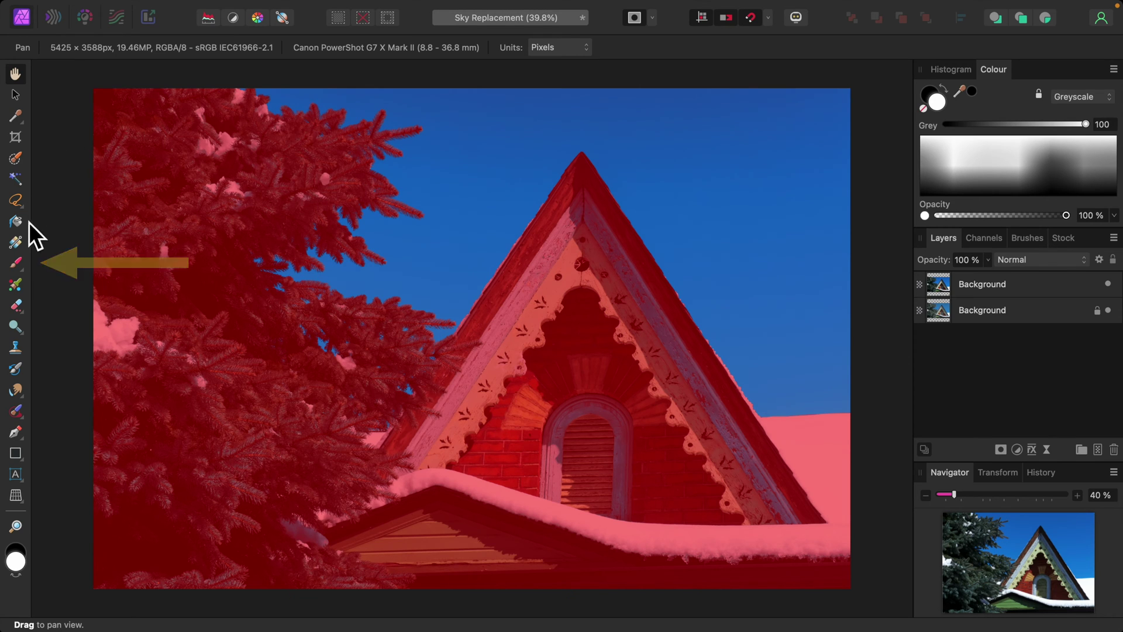
Step: Switch to the Paint Brush with white as the primary colour
click(24, 263)
key(x)
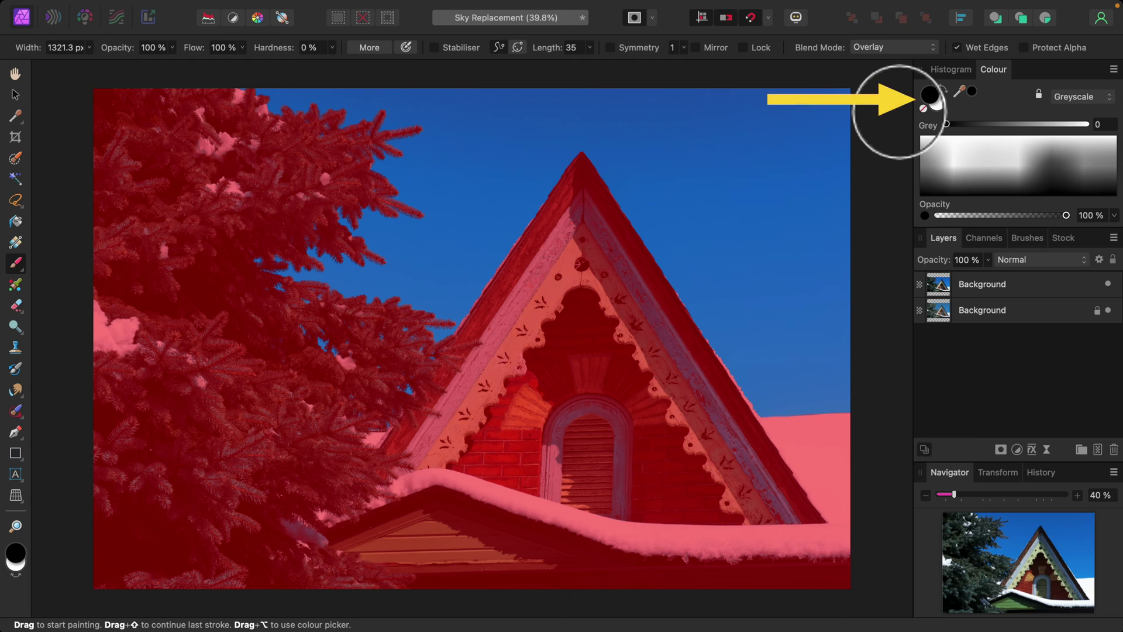
click(940, 106)
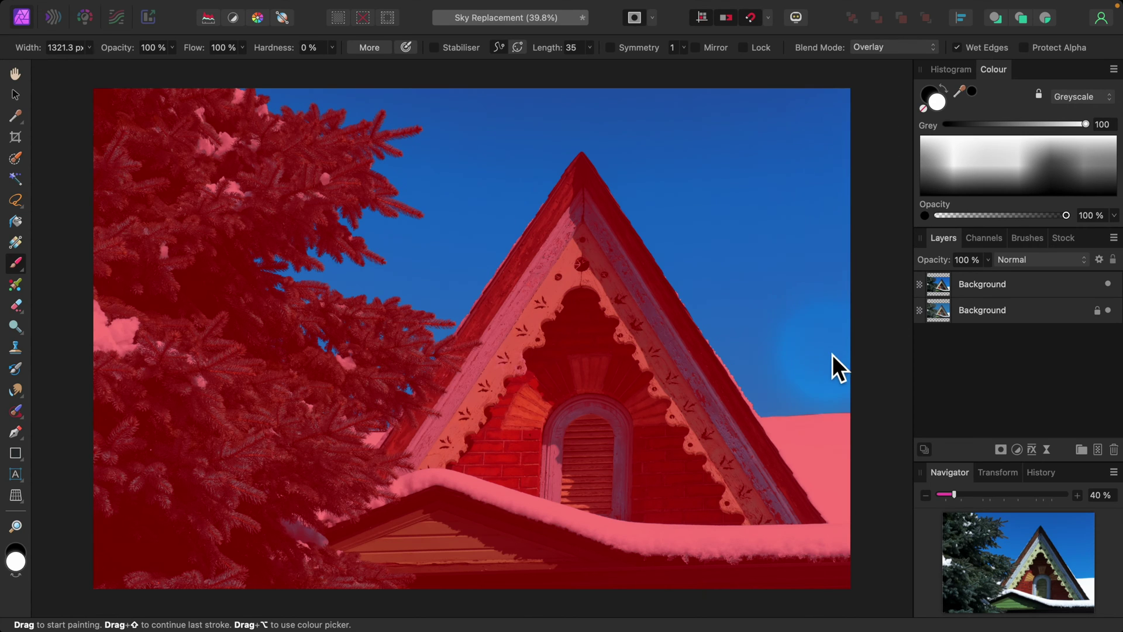
Step: Paint soft white dabs over the sky right of the roof to add it to the selection
click(761, 368)
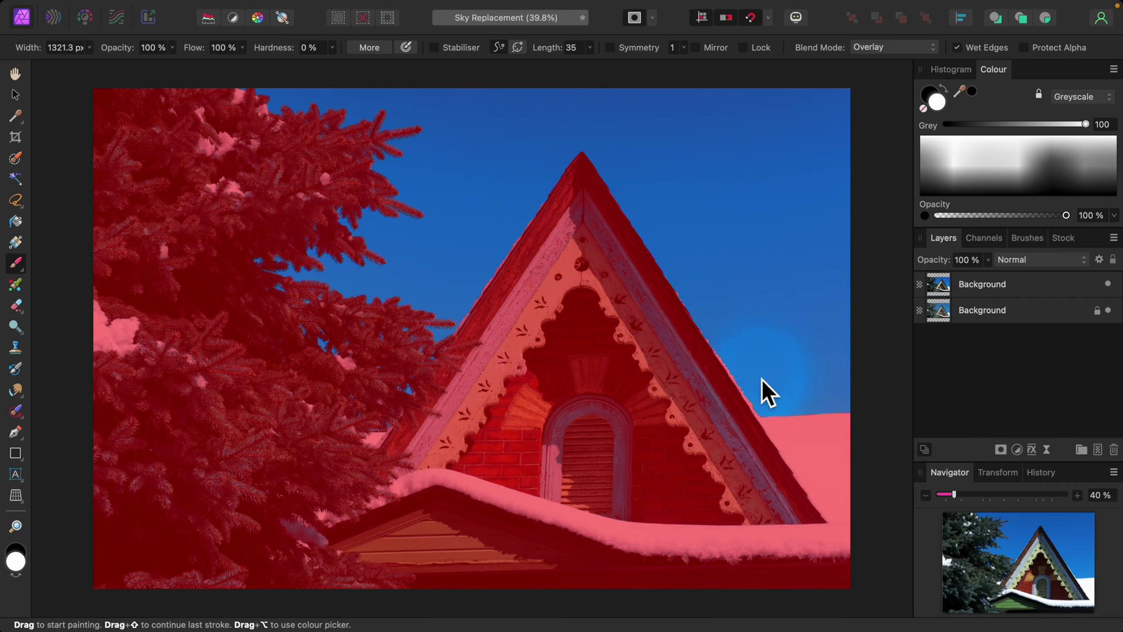
click(852, 356)
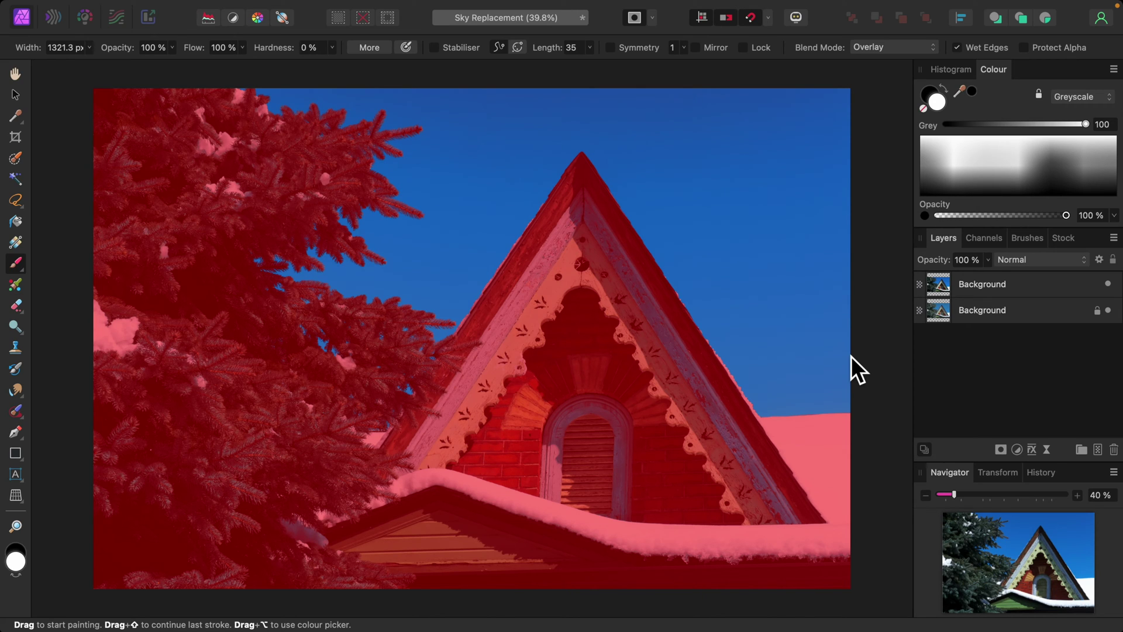
drag(851, 357, 824, 364)
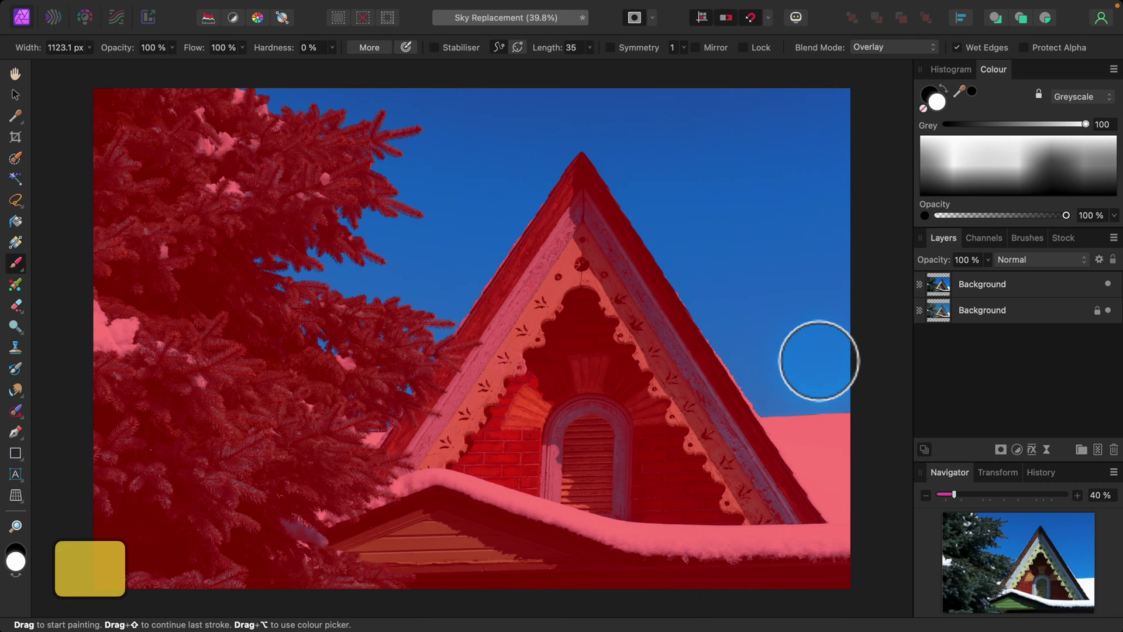
Step: Narrow the brush to 811.5 px and paint over the sky strip right of the roof
key(bracketleft)
key(bracketleft)
mouse_move(842, 382)
mouse_down()
mouse_move(761, 395)
mouse_move(857, 385)
mouse_move(866, 373)
mouse_move(801, 354)
mouse_move(741, 361)
mouse_move(795, 330)
mouse_move(864, 325)
mouse_move(876, 348)
mouse_move(804, 369)
mouse_move(745, 361)
mouse_move(792, 390)
mouse_move(859, 380)
mouse_move(842, 293)
mouse_move(720, 317)
mouse_move(776, 271)
mouse_move(843, 250)
mouse_move(694, 286)
mouse_move(710, 261)
mouse_move(851, 219)
mouse_move(777, 213)
mouse_move(673, 238)
mouse_move(808, 177)
mouse_move(844, 175)
mouse_move(812, 152)
mouse_move(735, 144)
mouse_move(858, 106)
mouse_move(658, 104)
mouse_move(697, 148)
mouse_move(768, 196)
mouse_move(714, 178)
mouse_move(609, 104)
mouse_move(696, 231)
mouse_move(588, 92)
mouse_move(703, 178)
mouse_move(881, 207)
mouse_move(842, 141)
mouse_move(738, 97)
mouse_move(638, 107)
mouse_up()
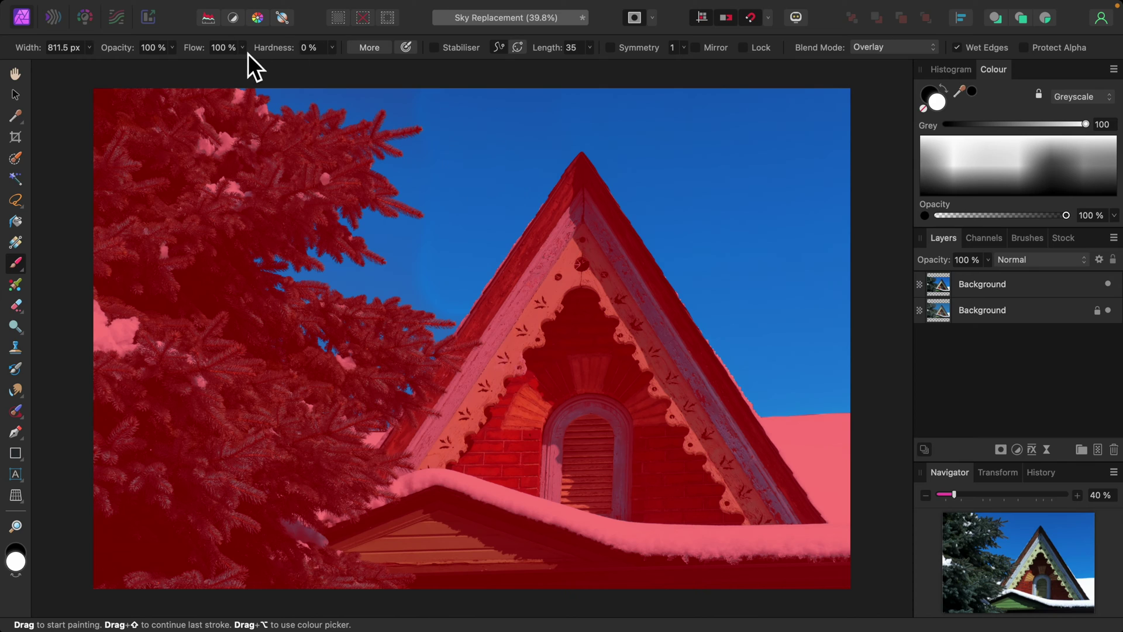
Step: Set the brush Flow to 20% and Opacity to 55%
click(244, 50)
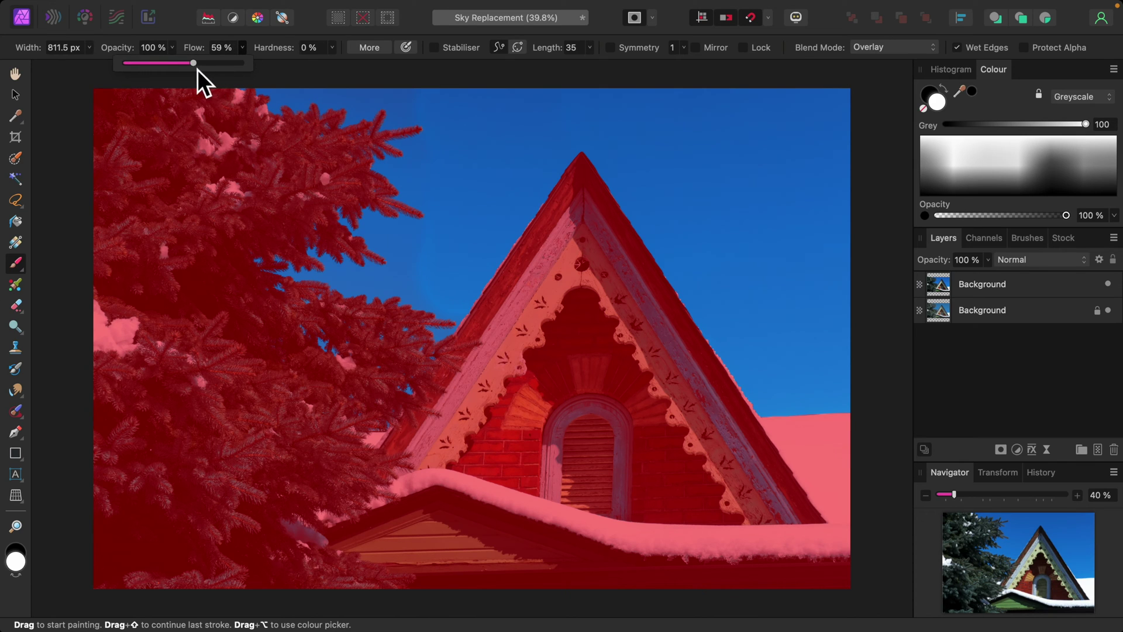
drag(179, 67, 154, 63)
click(174, 49)
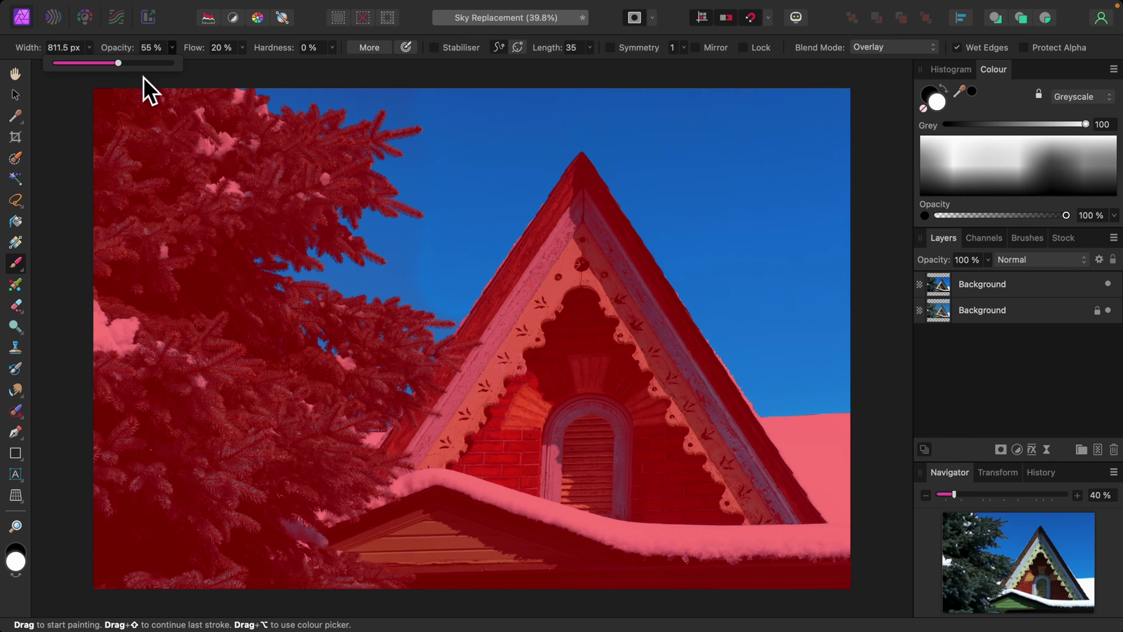
click(466, 189)
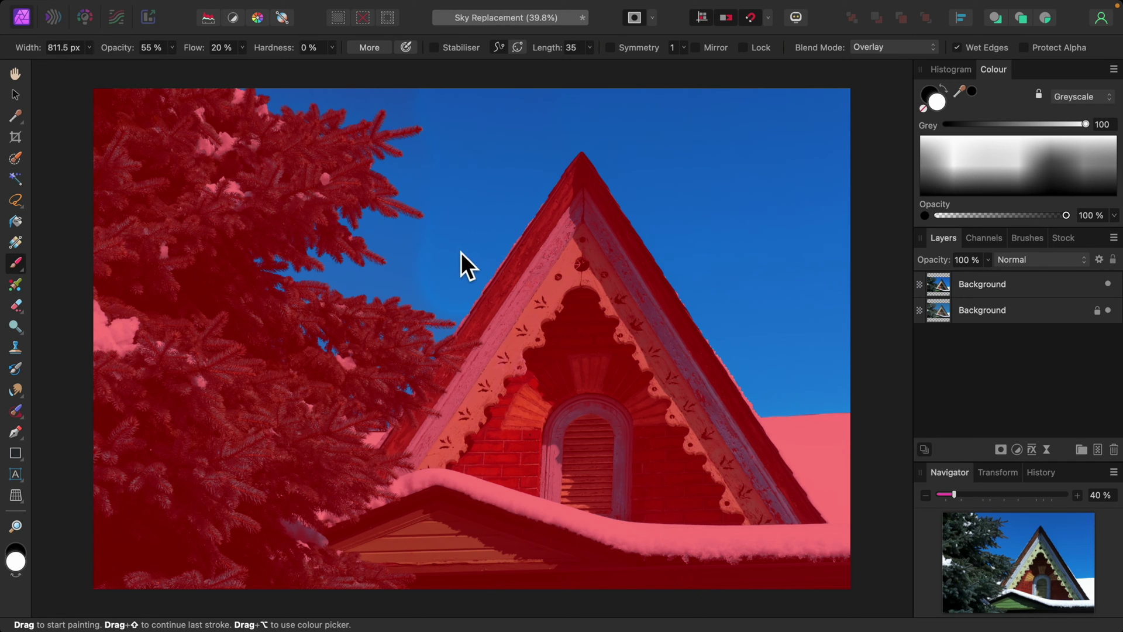
Step: Zoom in and shrink the brush step by step to 91.6 px for fine edge work
scroll(450, 249, up, 5)
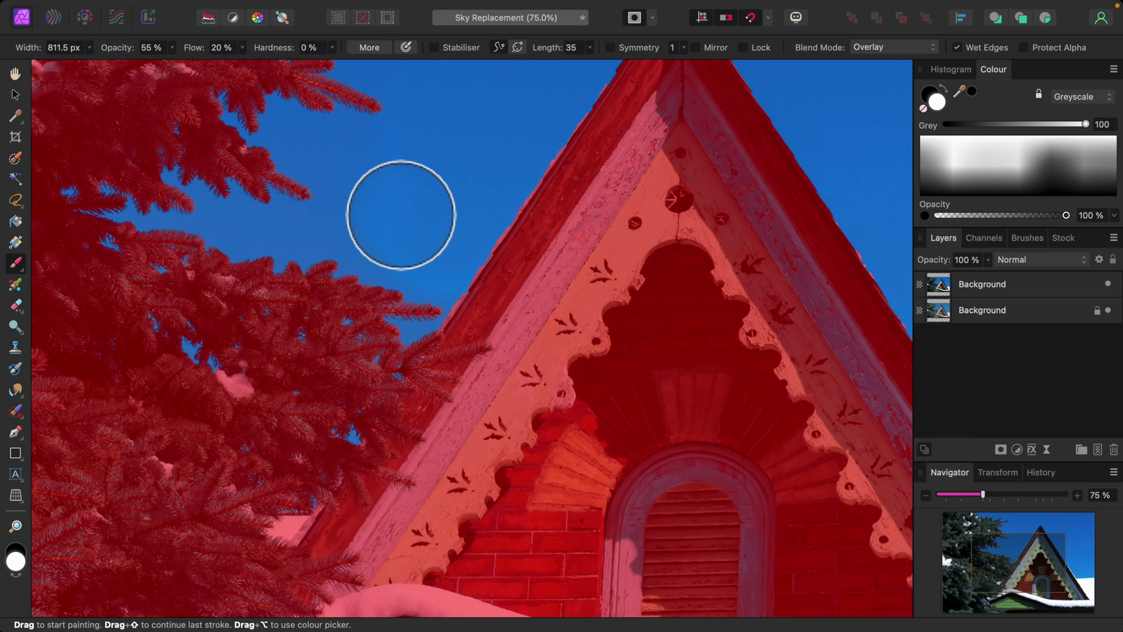
key(bracketleft)
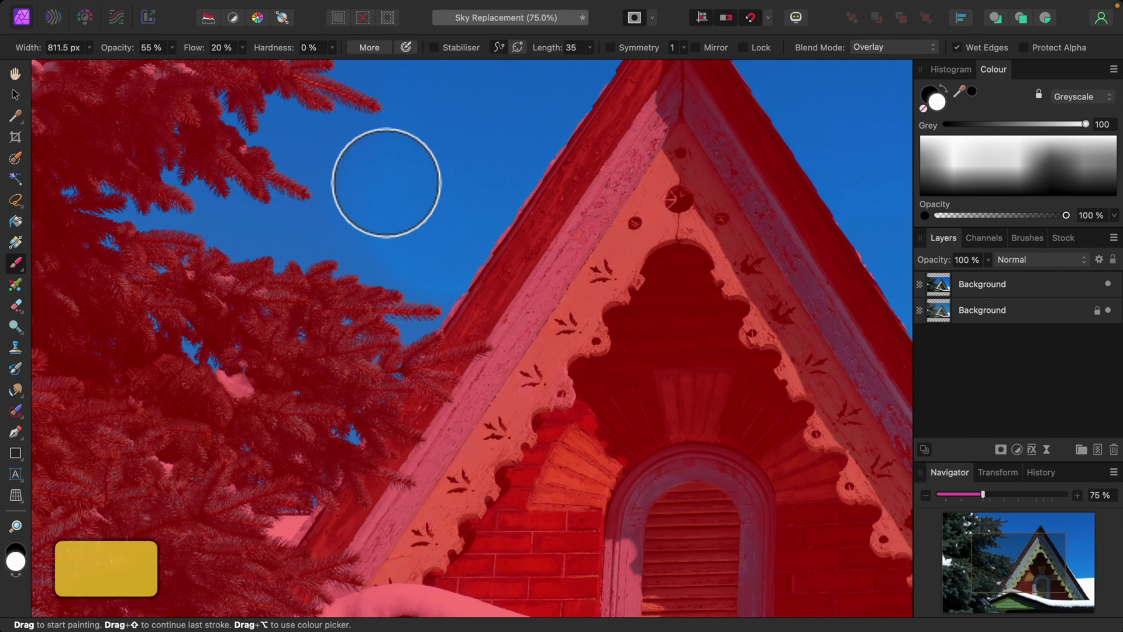
key(bracketleft)
key(bracketleft)
key(bracketleft)
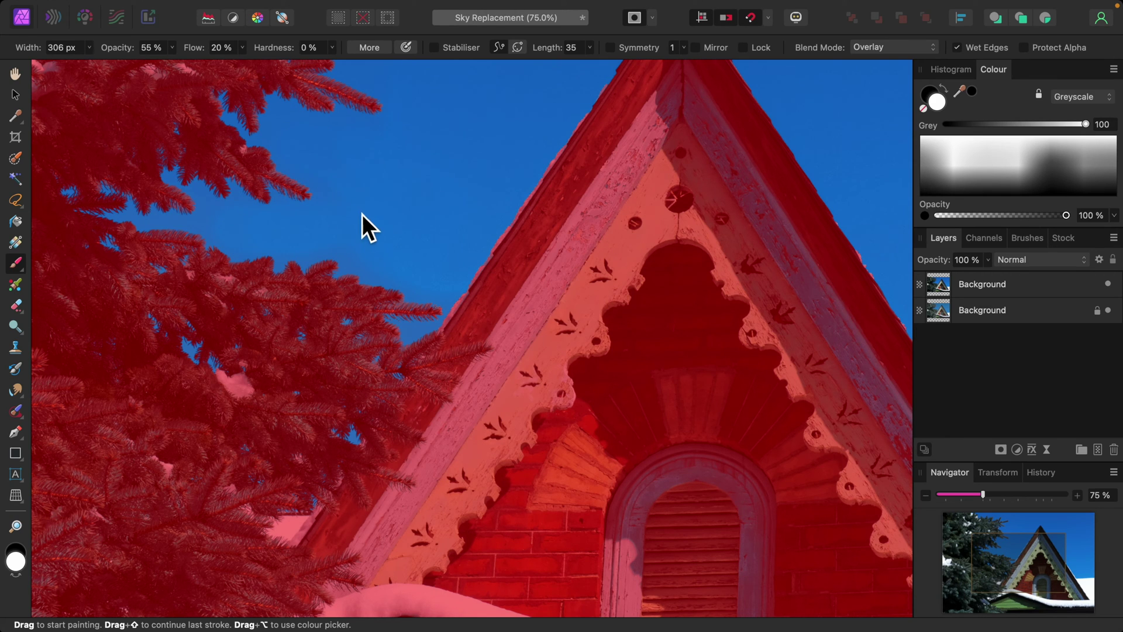
drag(233, 230, 217, 228)
scroll(422, 233, up, 8)
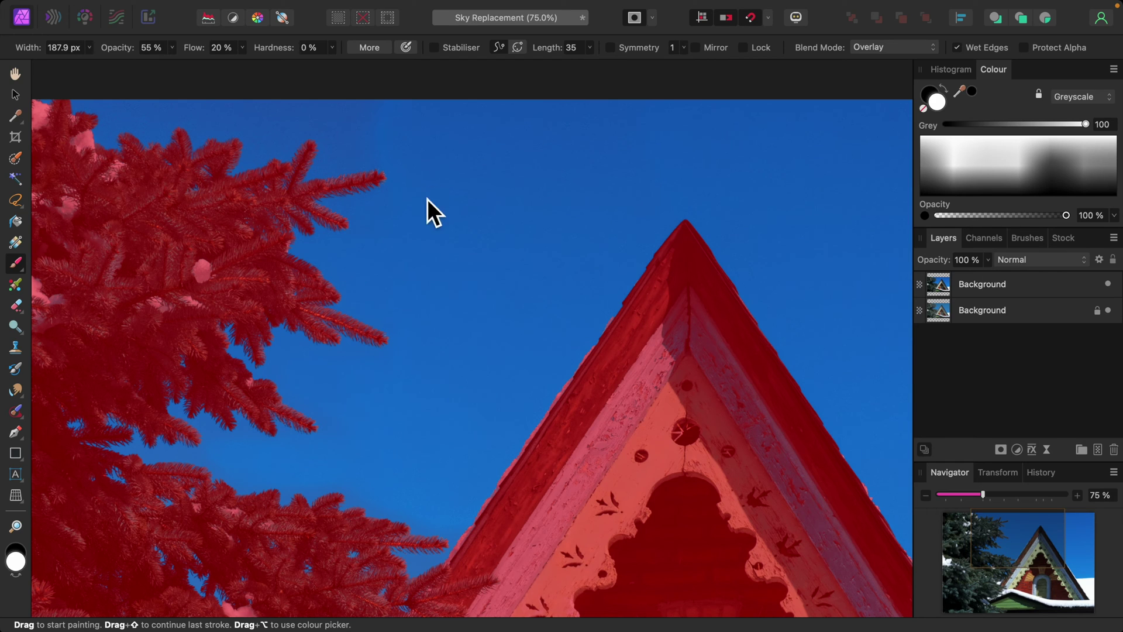
key(bracketright)
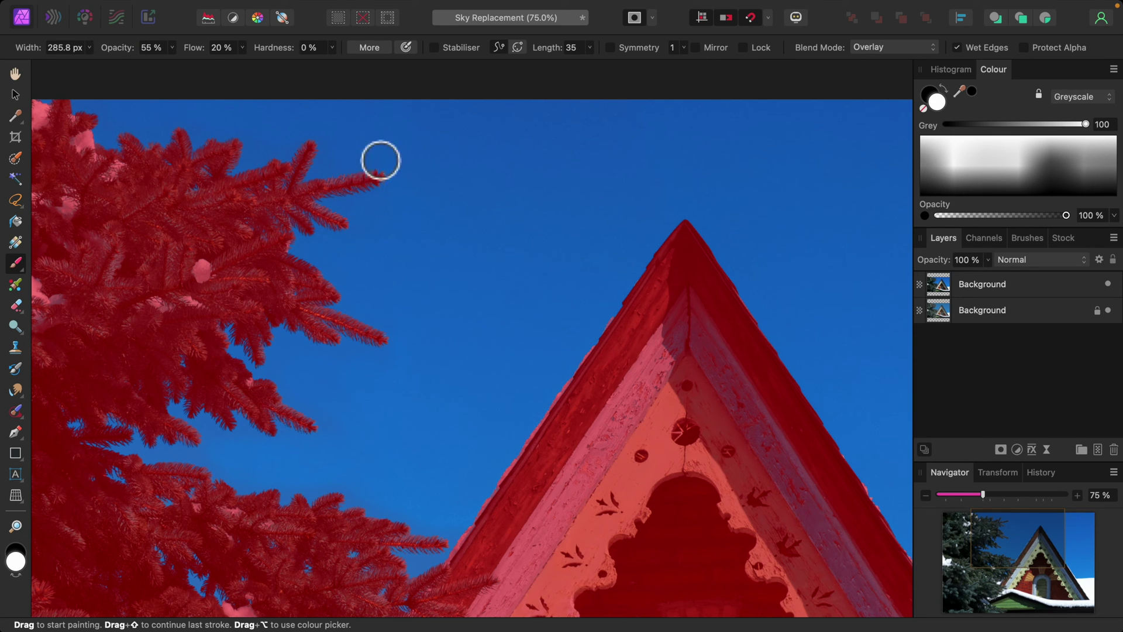
scroll(456, 301, down, 5)
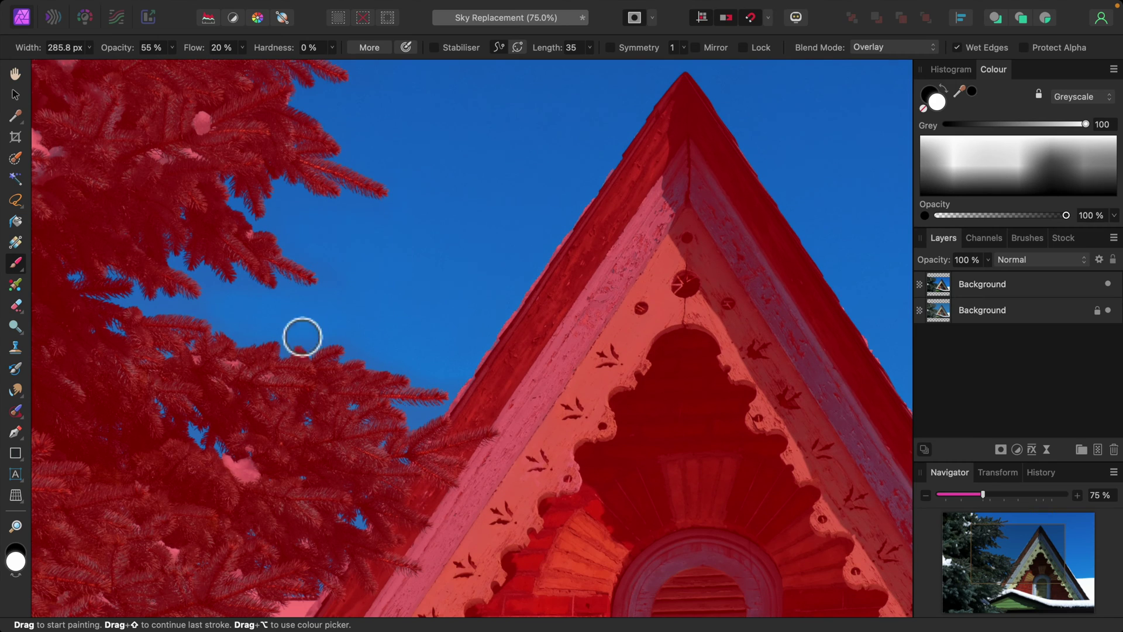
key(bracketleft)
key(bracketleft)
key(bracketleft)
key(bracketleft)
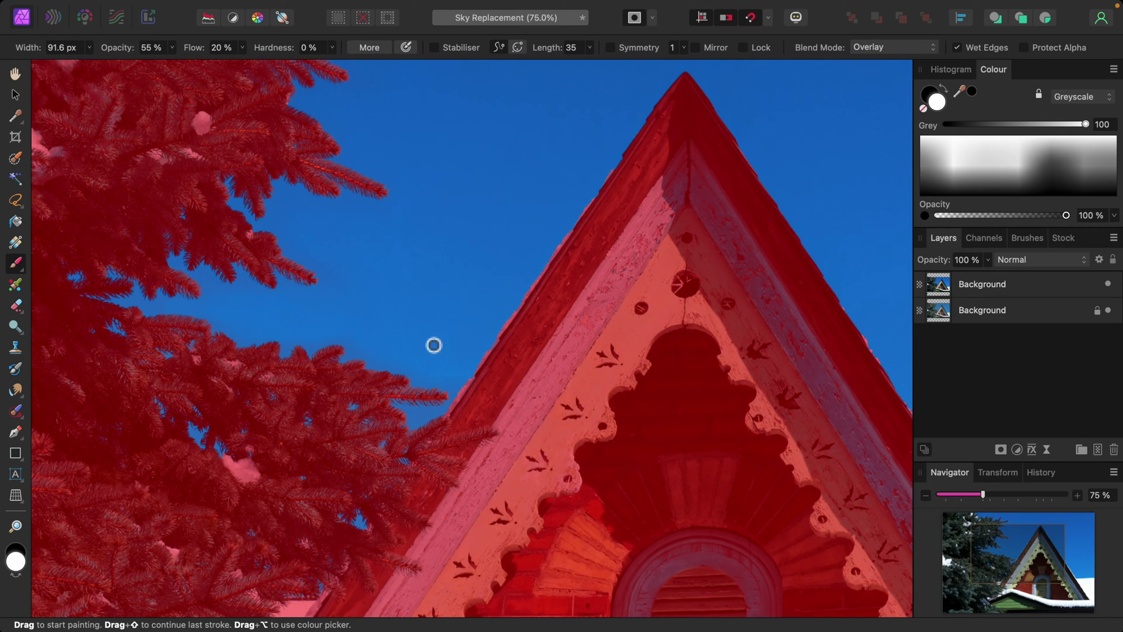
scroll(461, 229, down, 4)
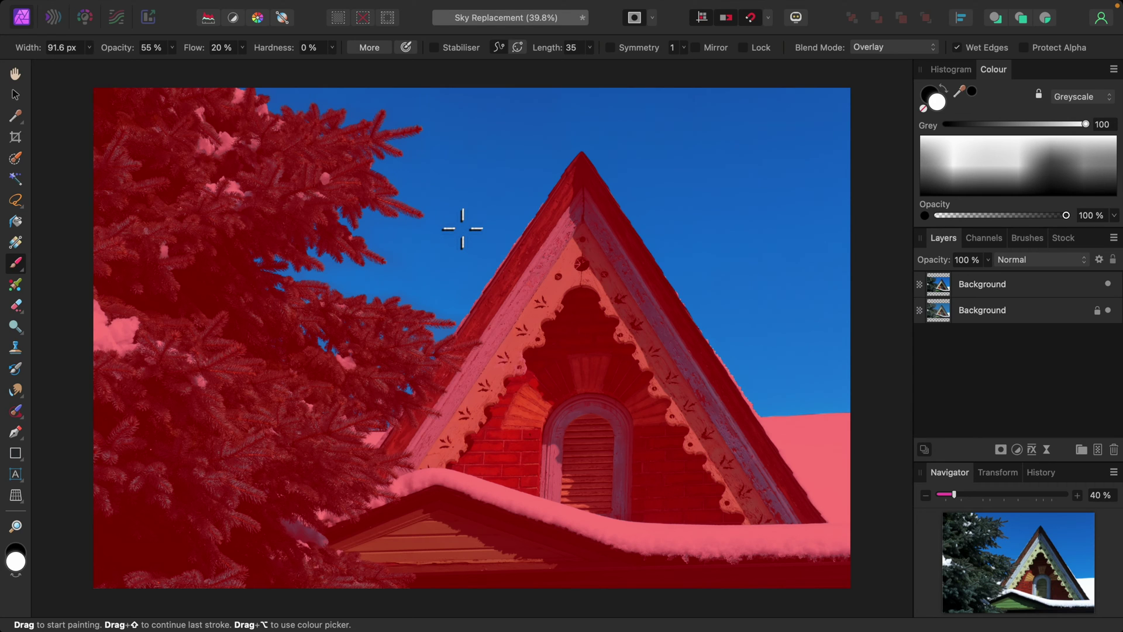
Step: Make black the painting colour and raise the brush flow back to 100%
click(932, 97)
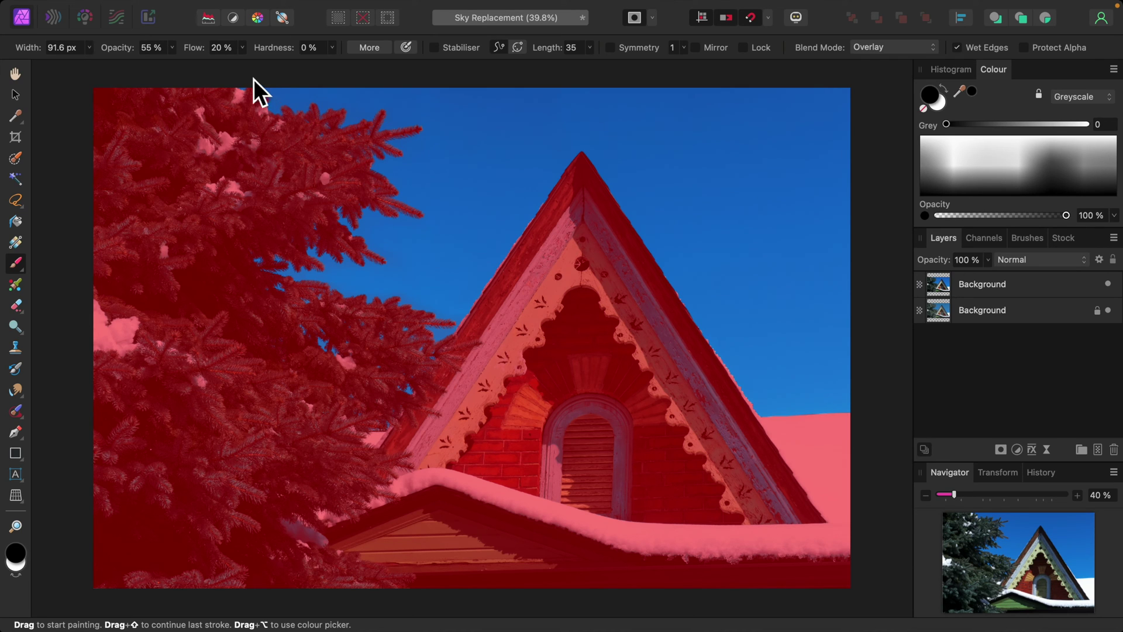
drag(246, 64, 340, 81)
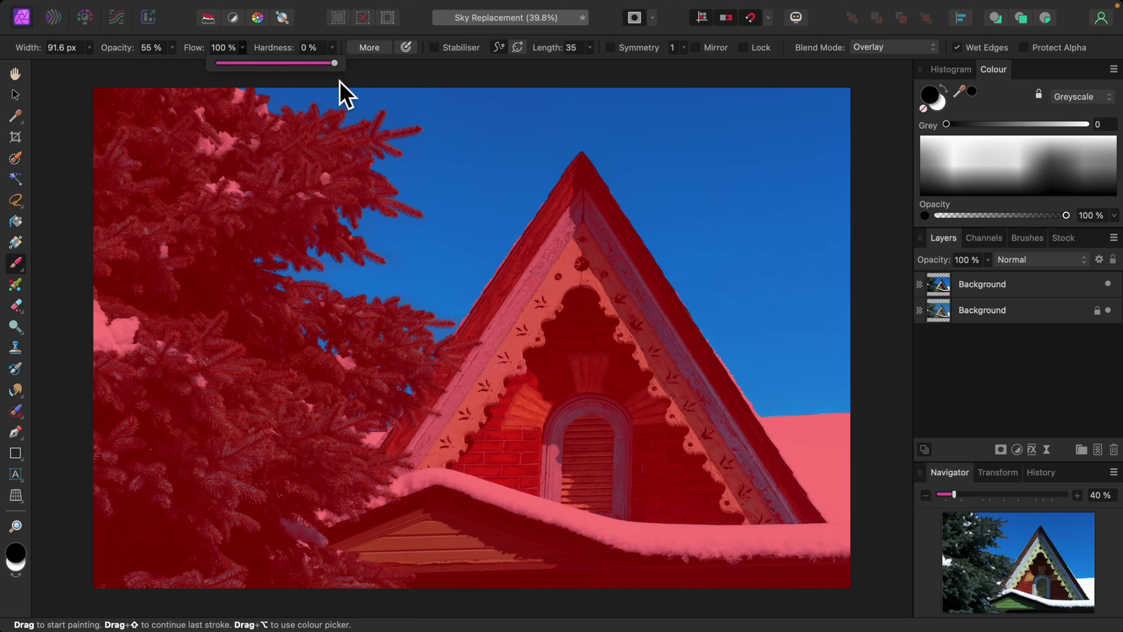
click(173, 49)
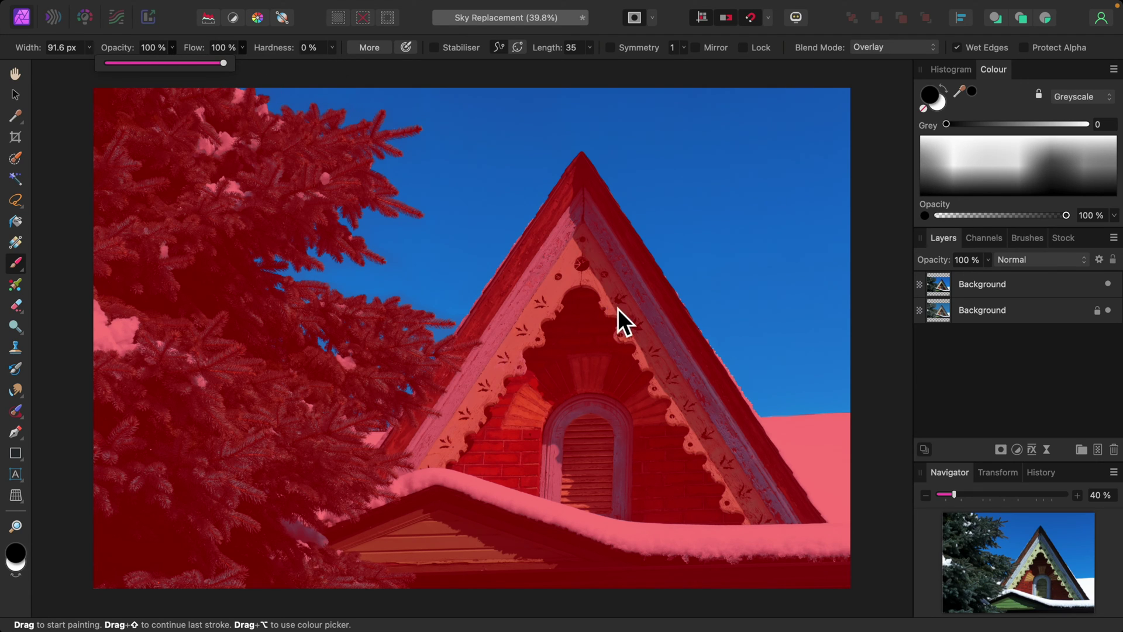
Step: Enlarge the brush considerably, swap to a white foreground and switch to the Hand tool
key(bracketright)
key(bracketright)
key(bracketright)
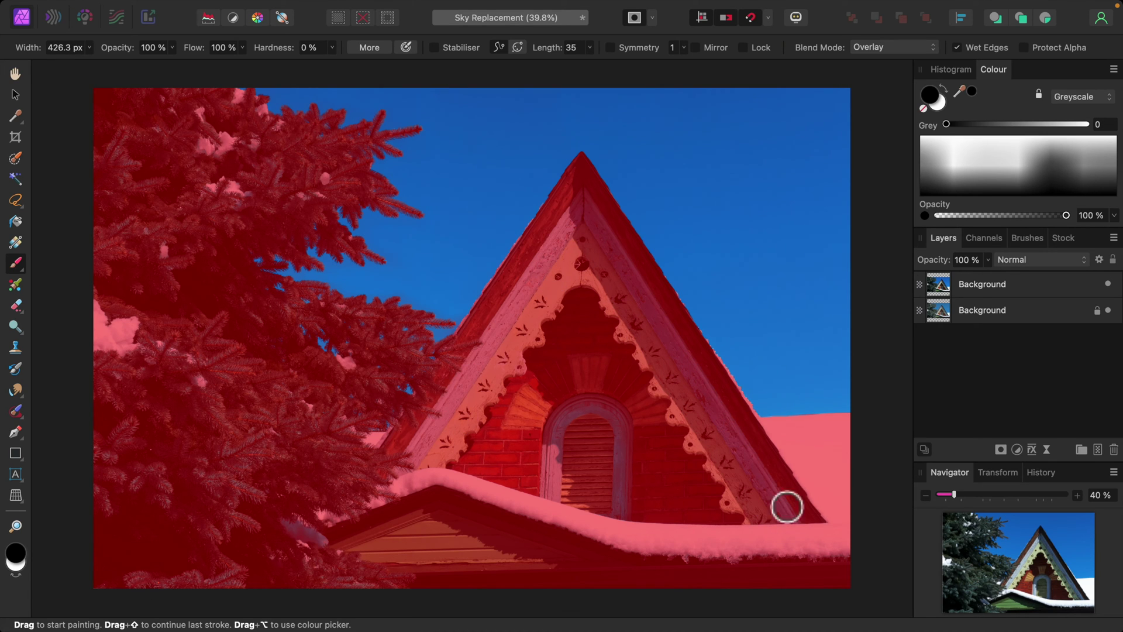
key(bracketright)
key(bracketright)
click(28, 81)
key(x)
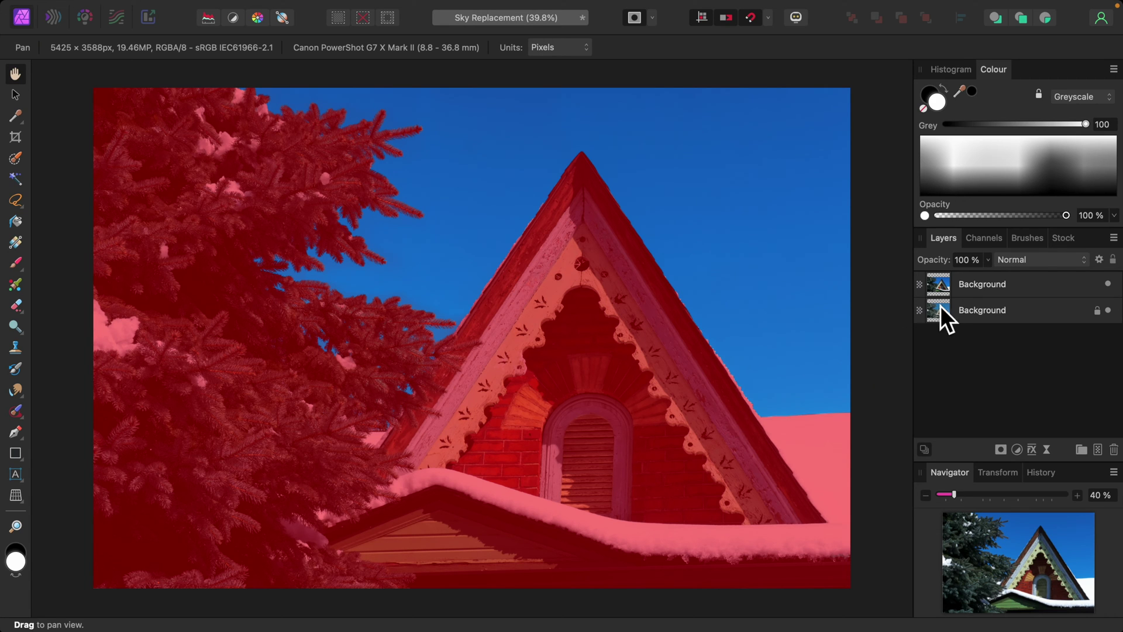
Step: Exit Quick Mask to keep the sky selection, delete the duplicate Background layer, and zoom out
click(950, 286)
key(q)
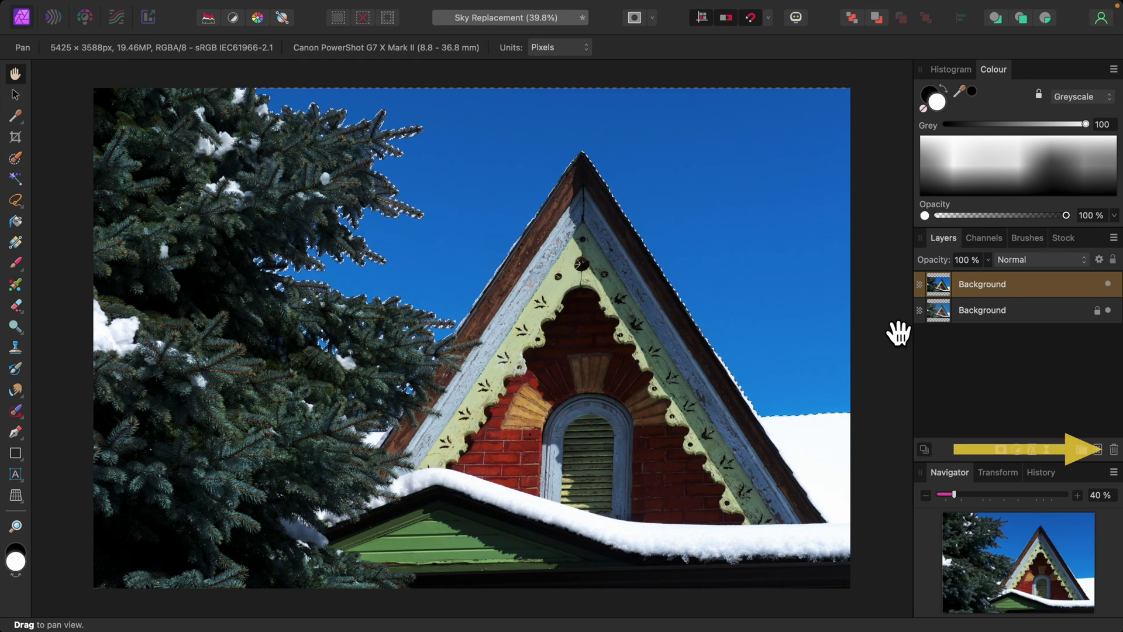
click(1114, 449)
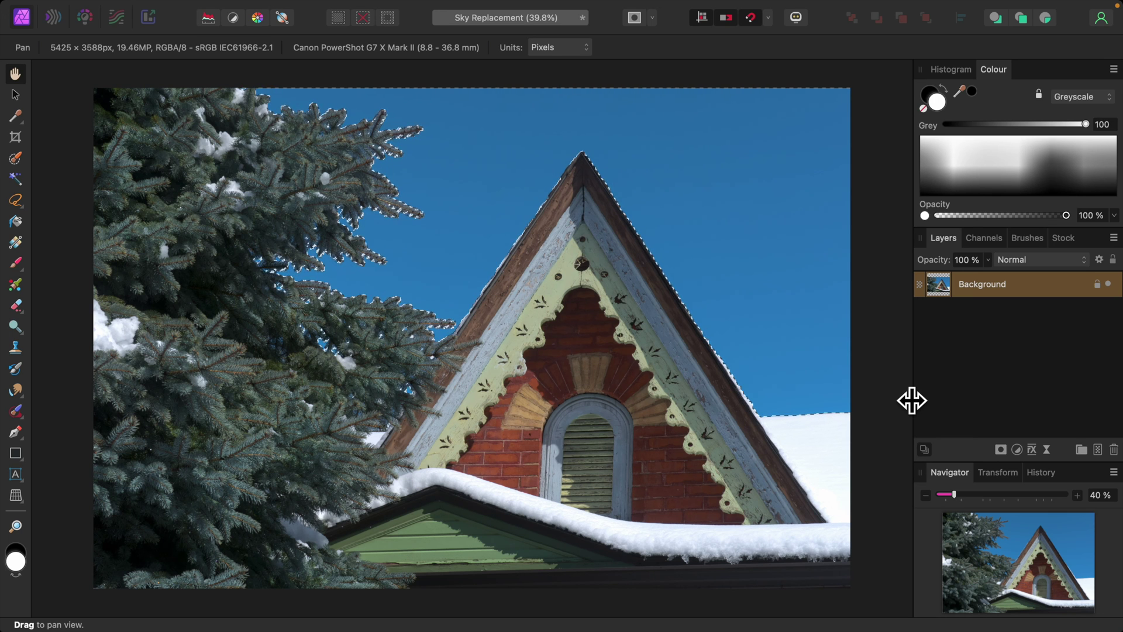
key(super+minus)
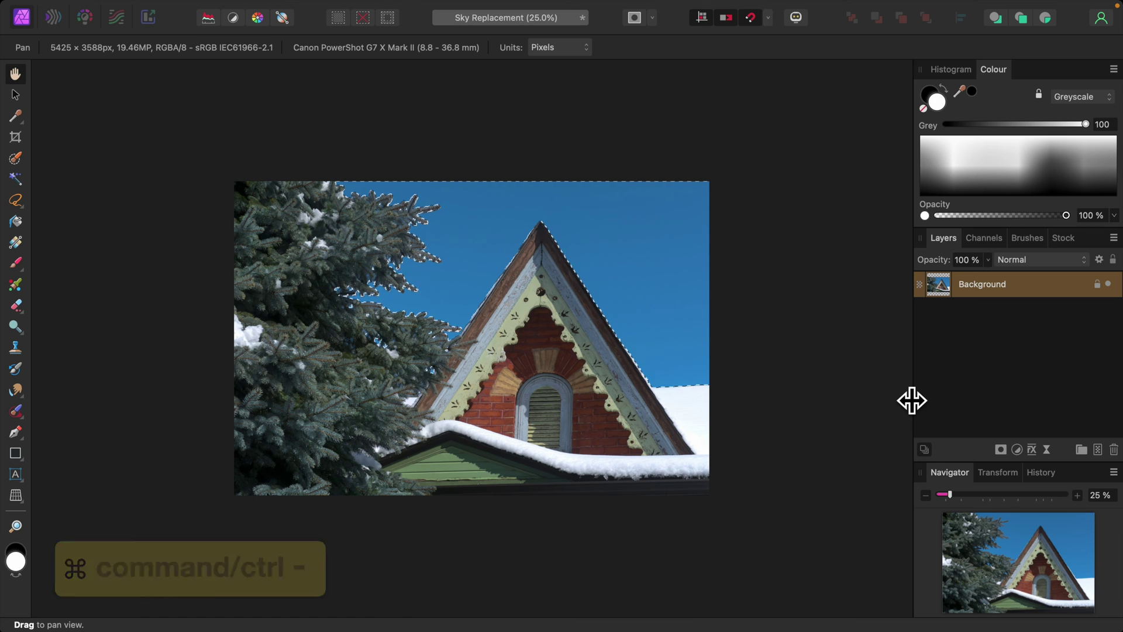
Step: Place 'Lake Ontario and Sky.jpg' into the document as a new layer
click(128, 7)
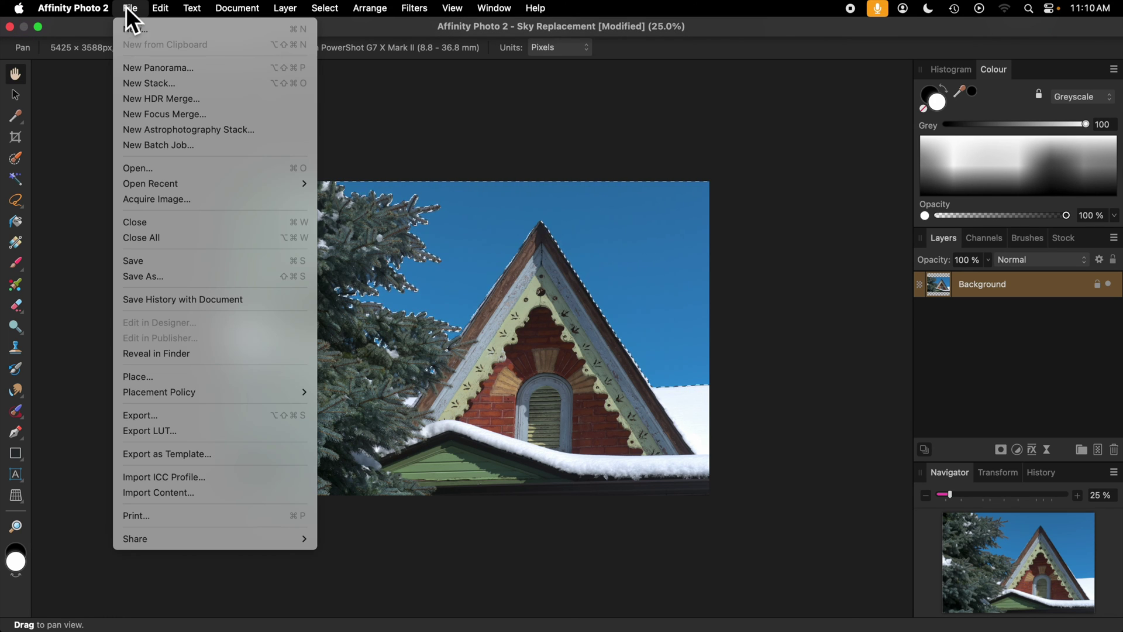
click(138, 378)
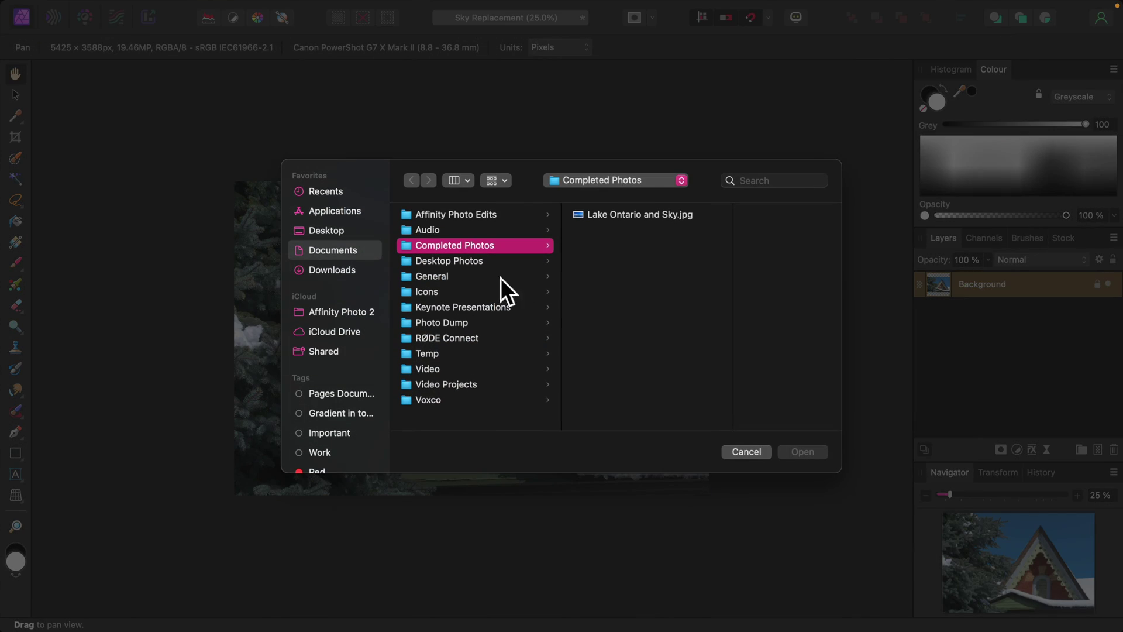
click(618, 217)
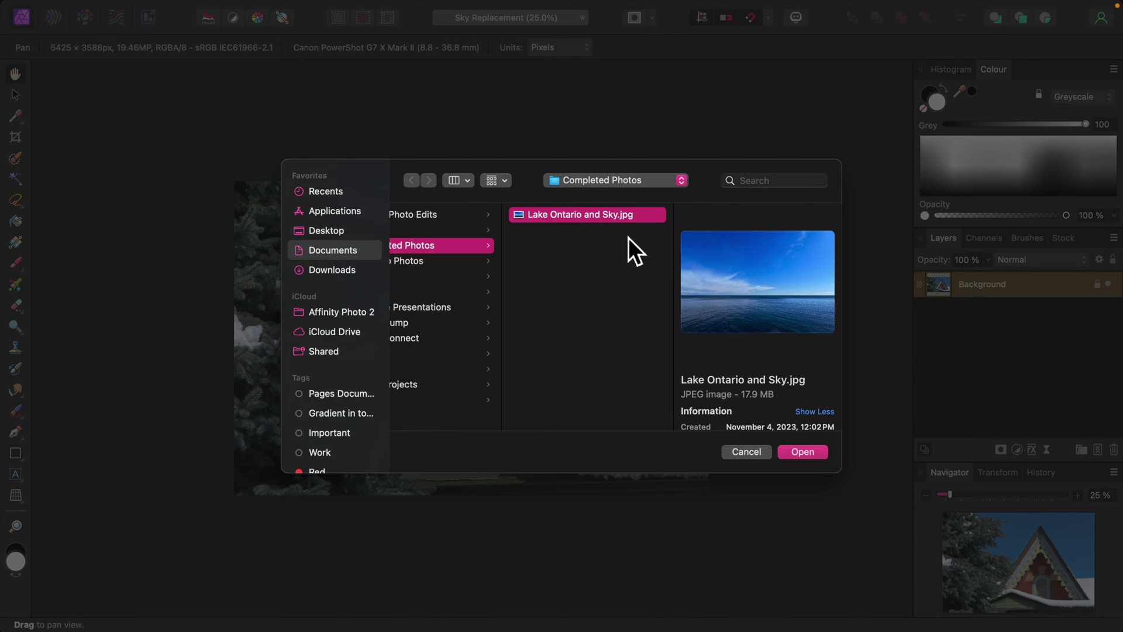
click(805, 452)
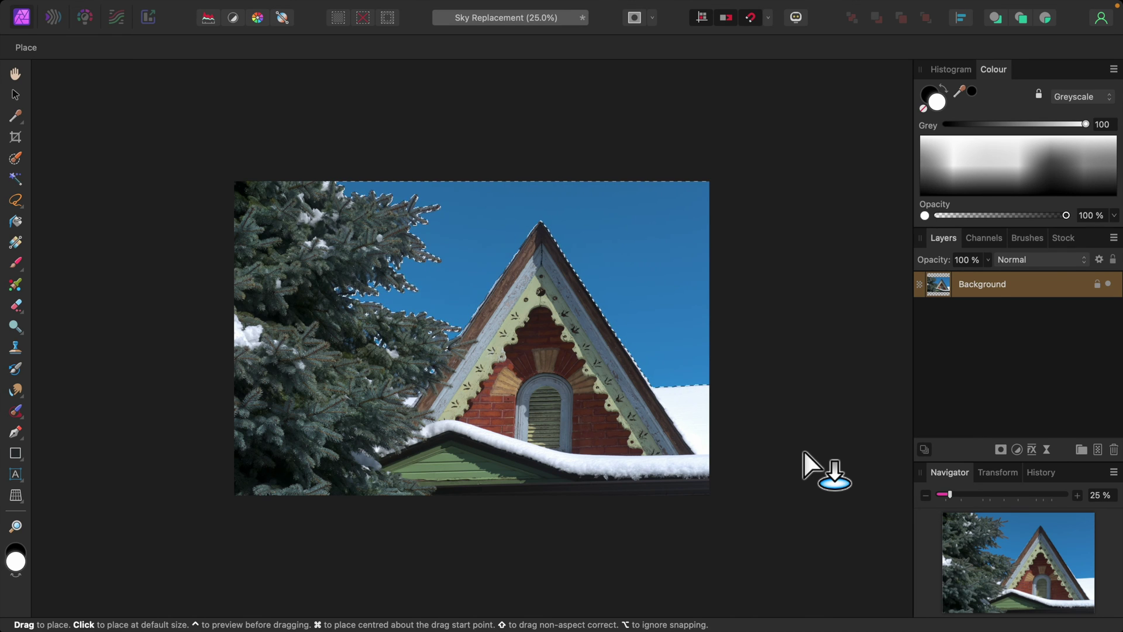
click(208, 148)
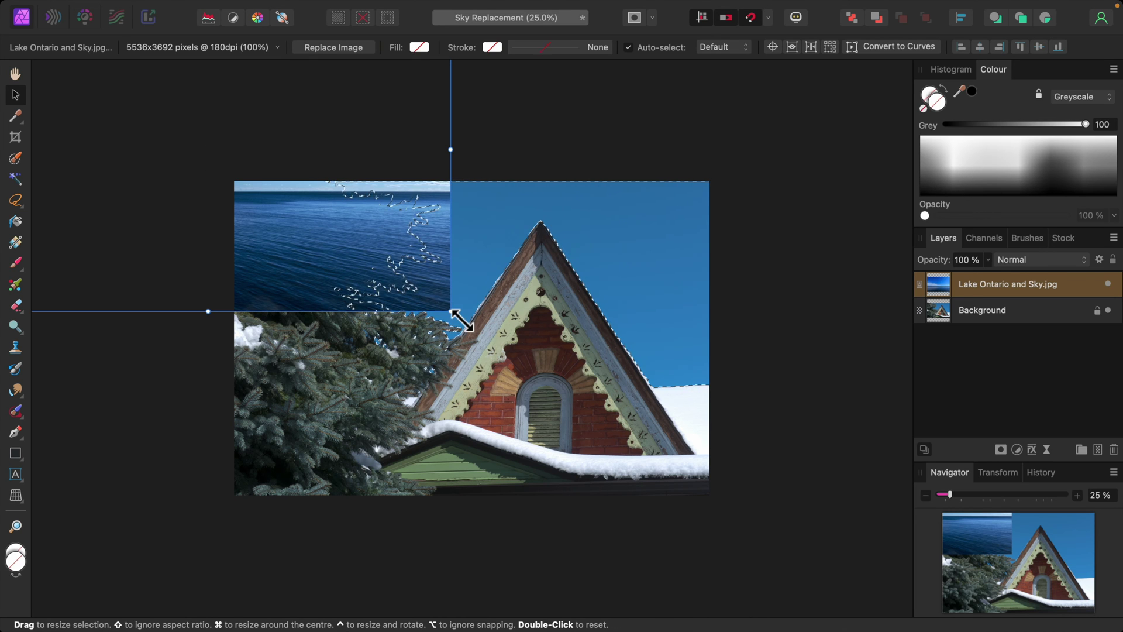
Step: Enlarge and reposition the lake photo so it covers the whole canvas
drag(461, 319, 844, 613)
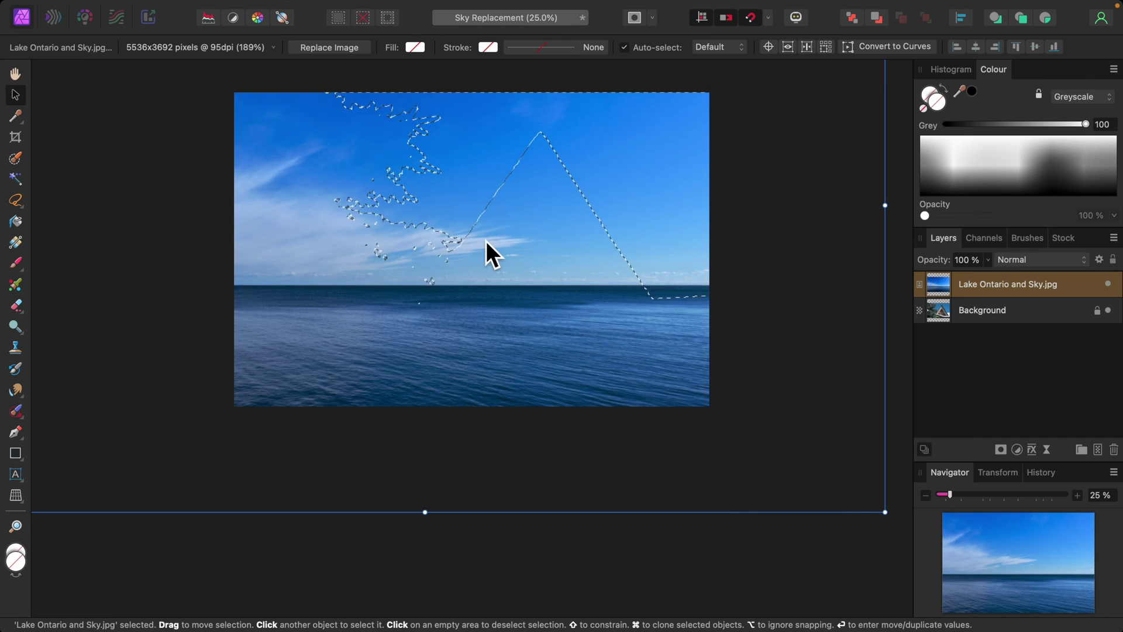
drag(486, 240, 625, 288)
scroll(555, 284, up, 3)
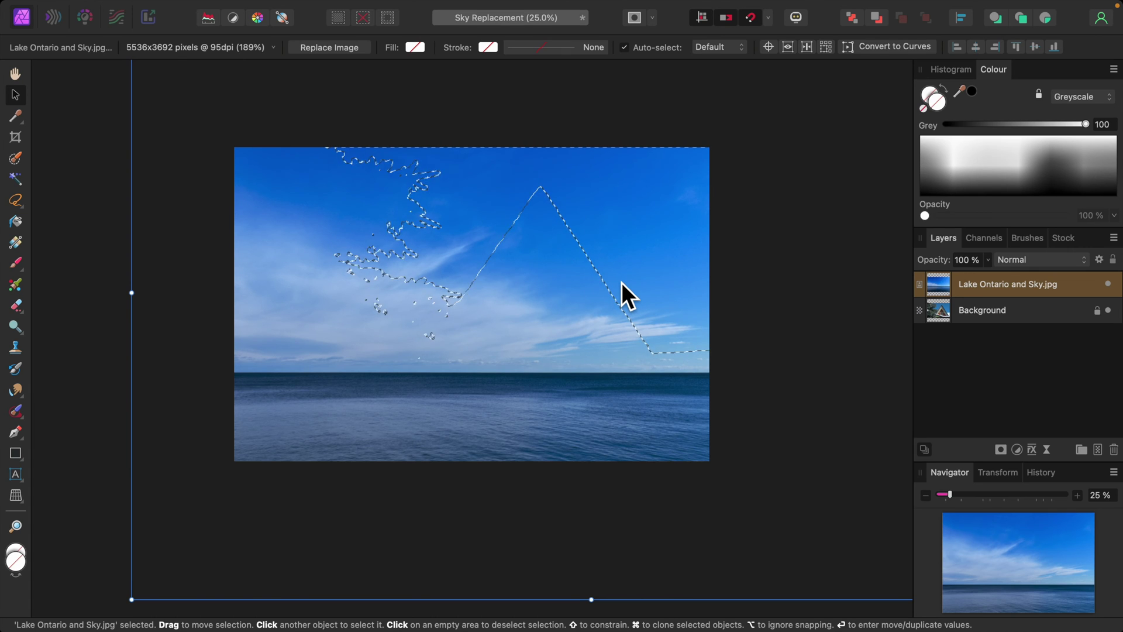
scroll(622, 282, up, 3)
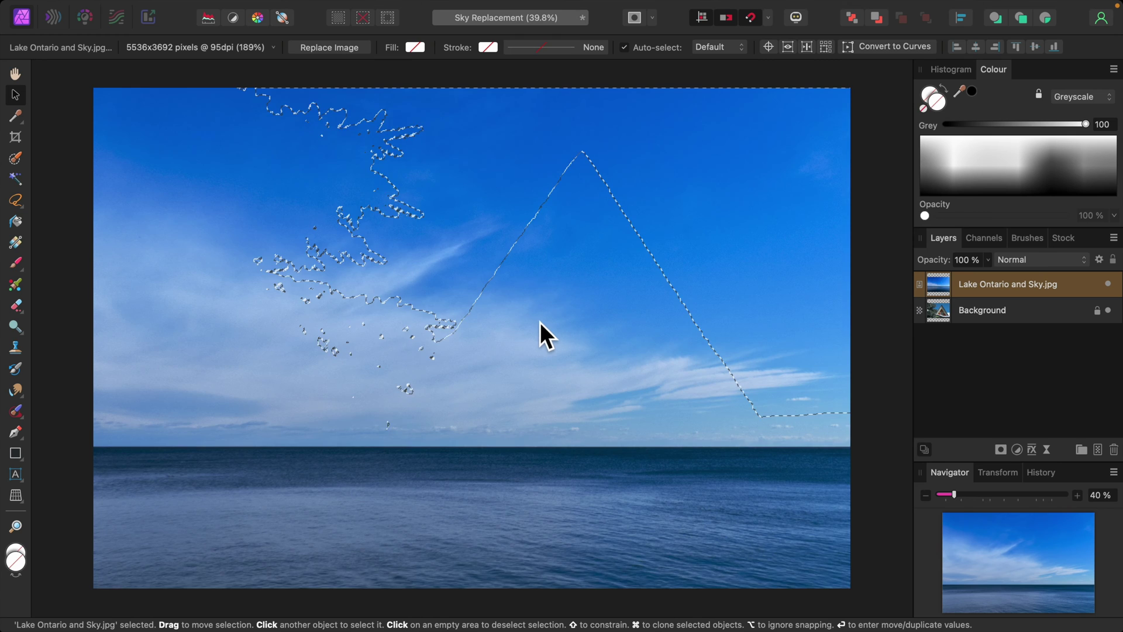
drag(540, 322, 591, 321)
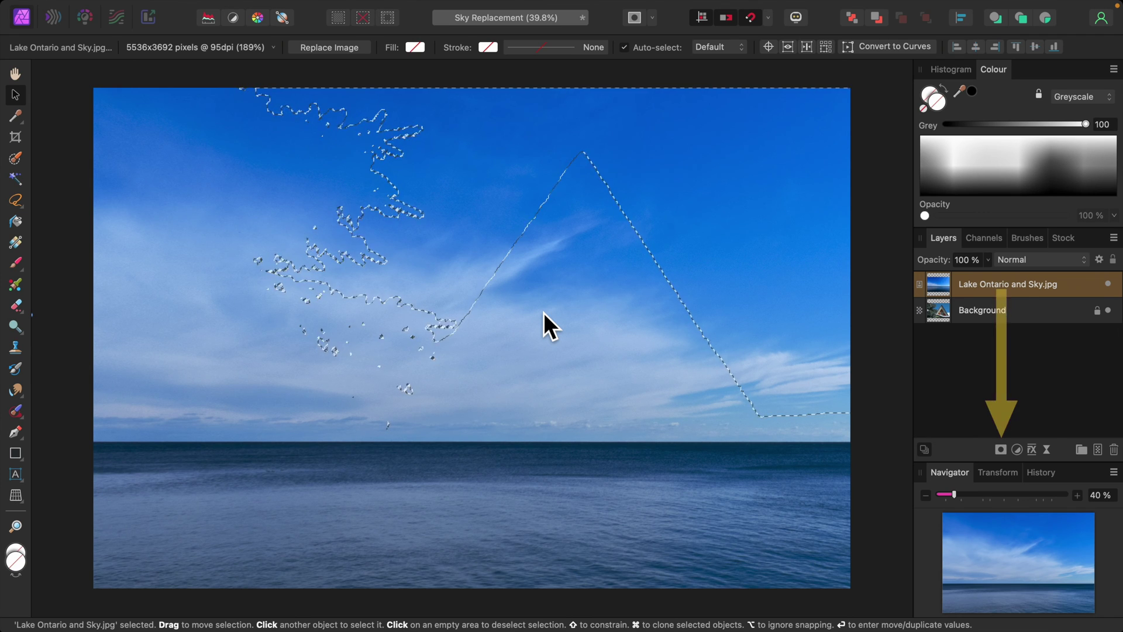
Step: Mask the lake photo to the sky selection and clear the selection
click(1001, 450)
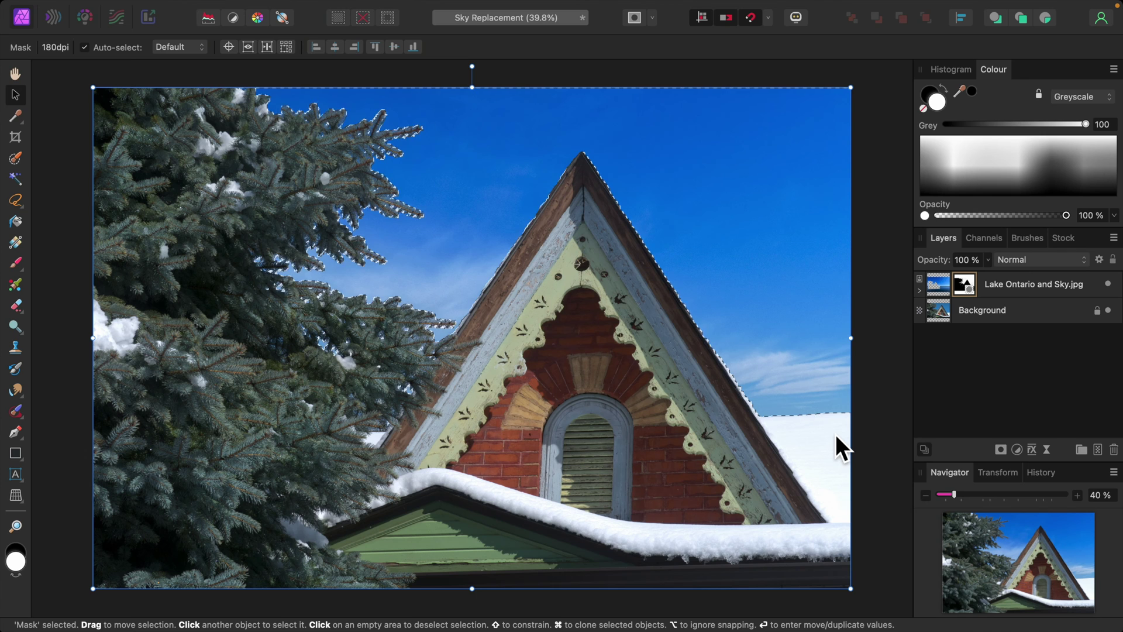
key(super+d)
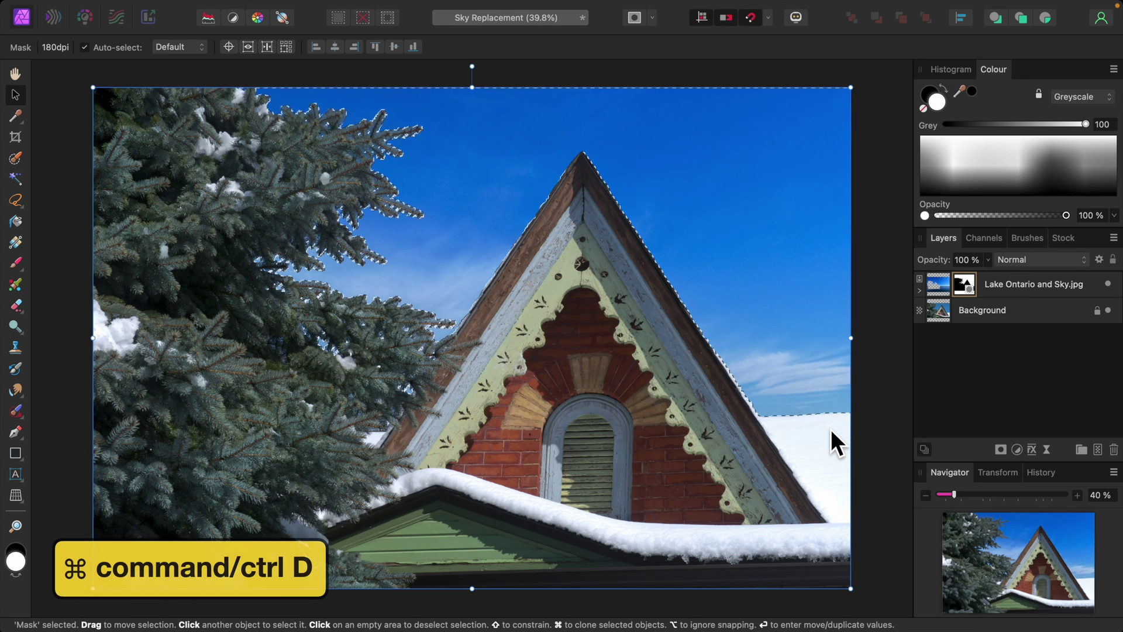
key(super+d)
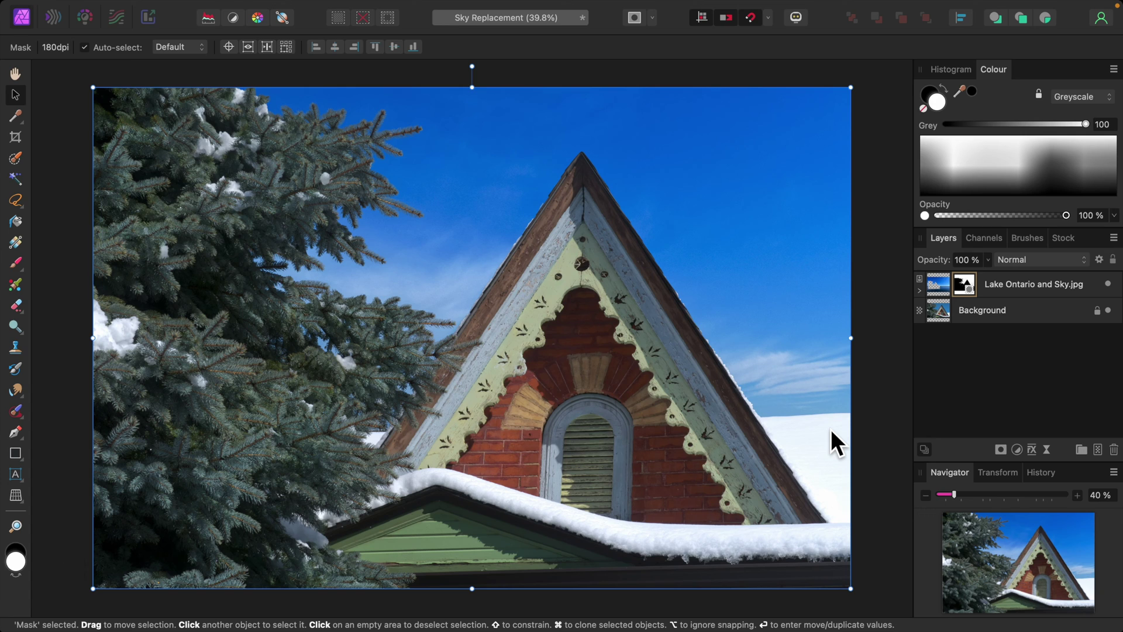
Step: Zoom in close on the spruce branch edges to inspect the new sky mask
key(super+equal)
key(super+equal)
key(super+equal)
key(super+equal)
key(super+equal)
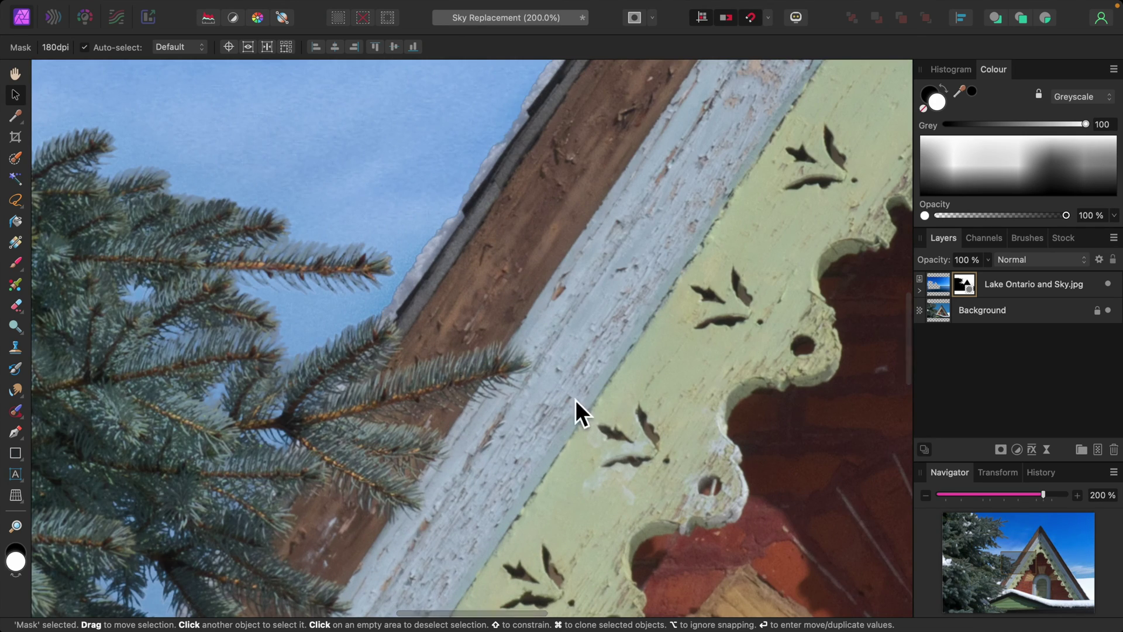
scroll(359, 360, up, 10)
scroll(354, 356, left, 8)
scroll(354, 354, up, 5)
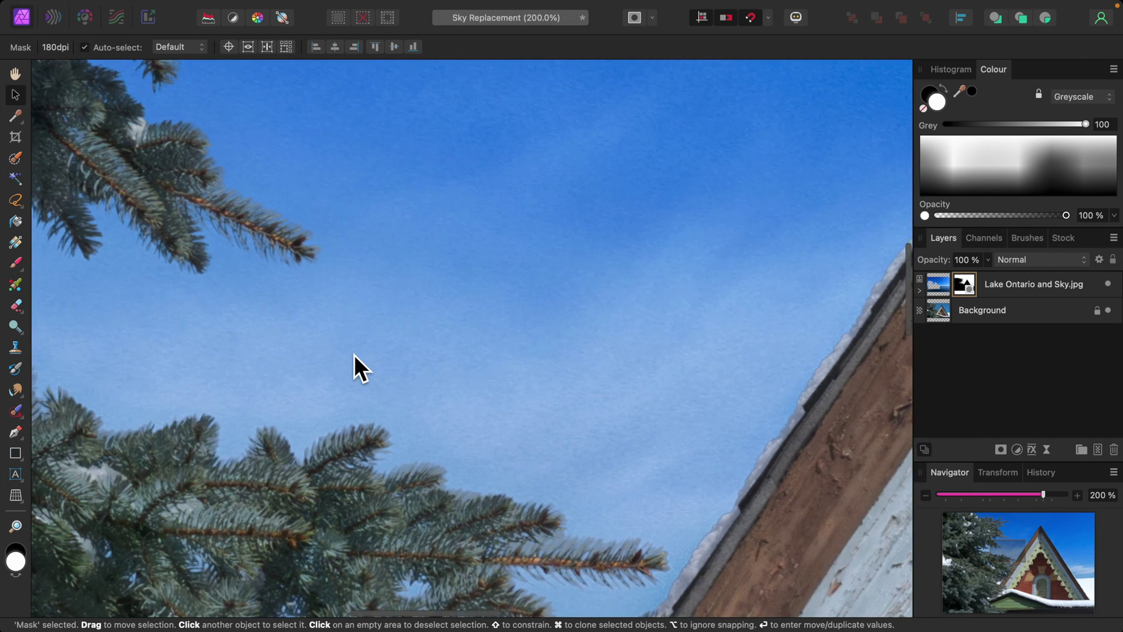
scroll(353, 356, up, 2)
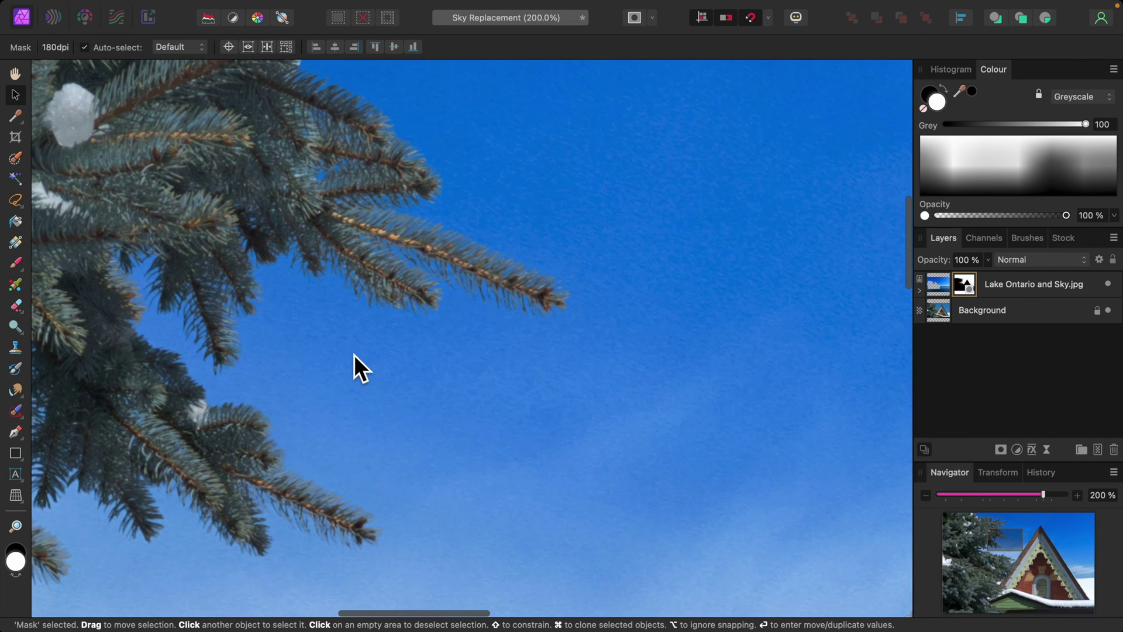
scroll(354, 355, up, 15)
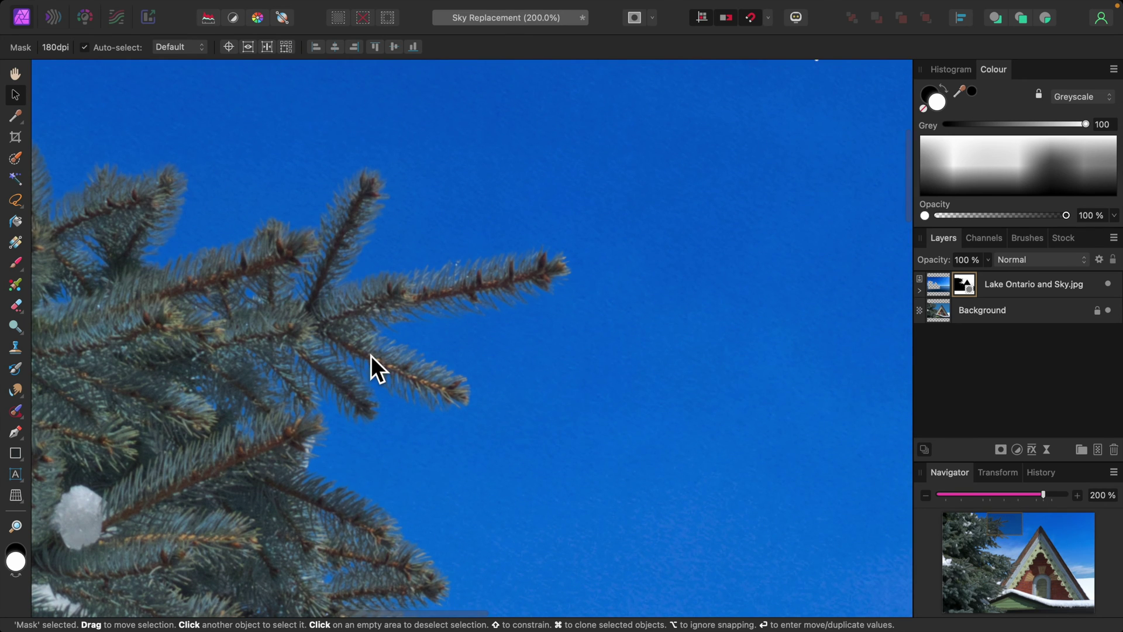
key(super+equal)
scroll(372, 355, down, 3)
scroll(371, 355, down, 15)
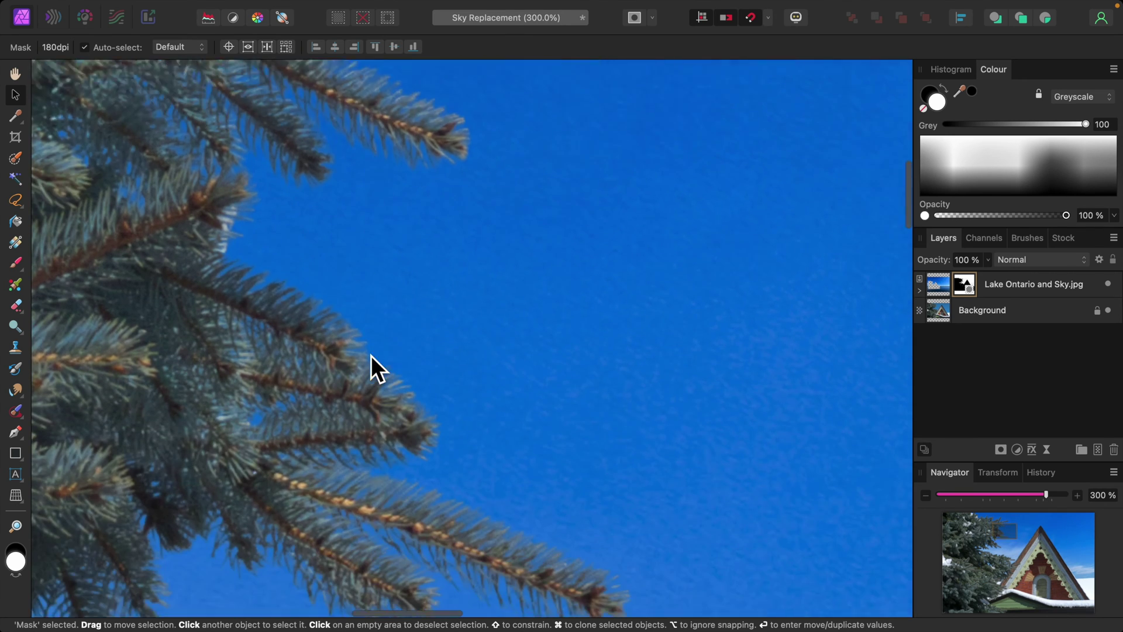
scroll(371, 355, down, 5)
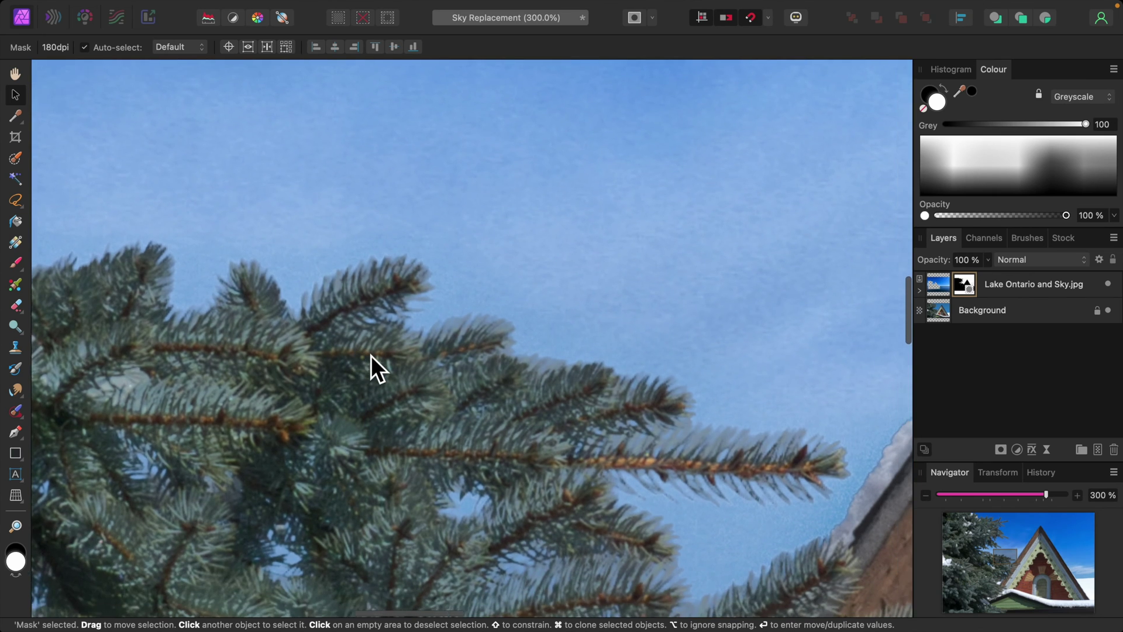
scroll(371, 356, right, 10)
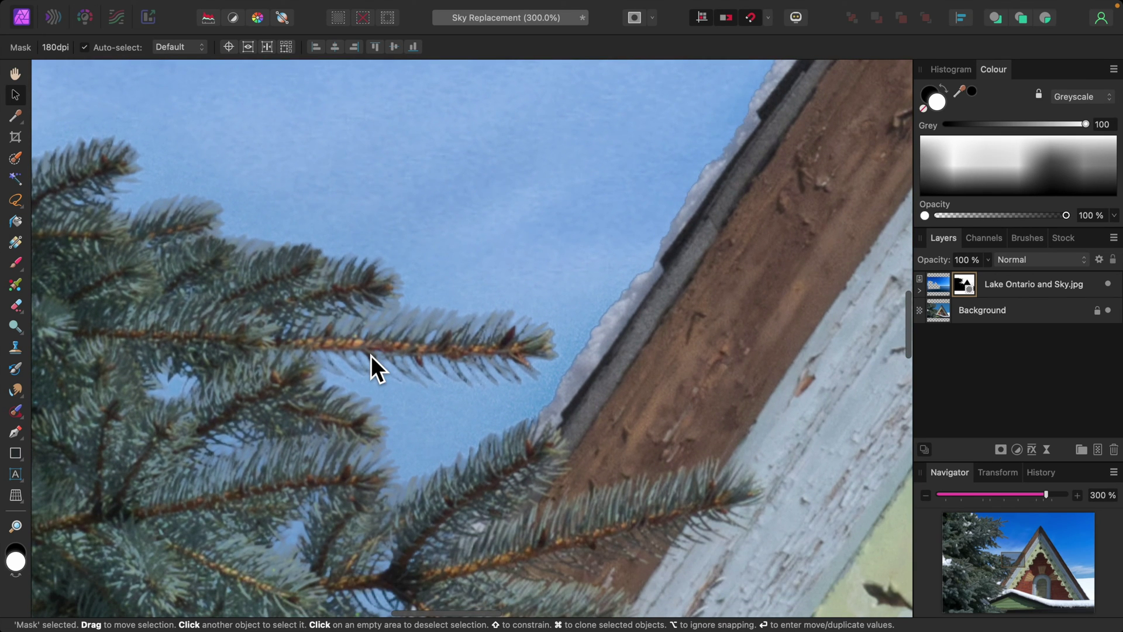
scroll(372, 355, right, 15)
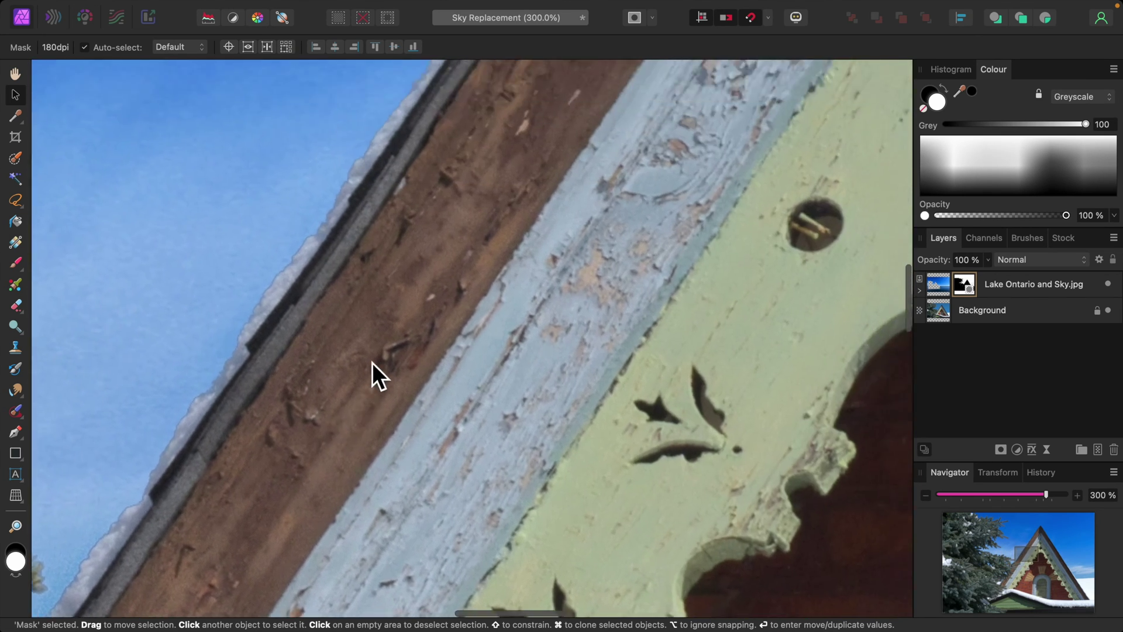
scroll(372, 361, up, 15)
scroll(367, 358, right, 5)
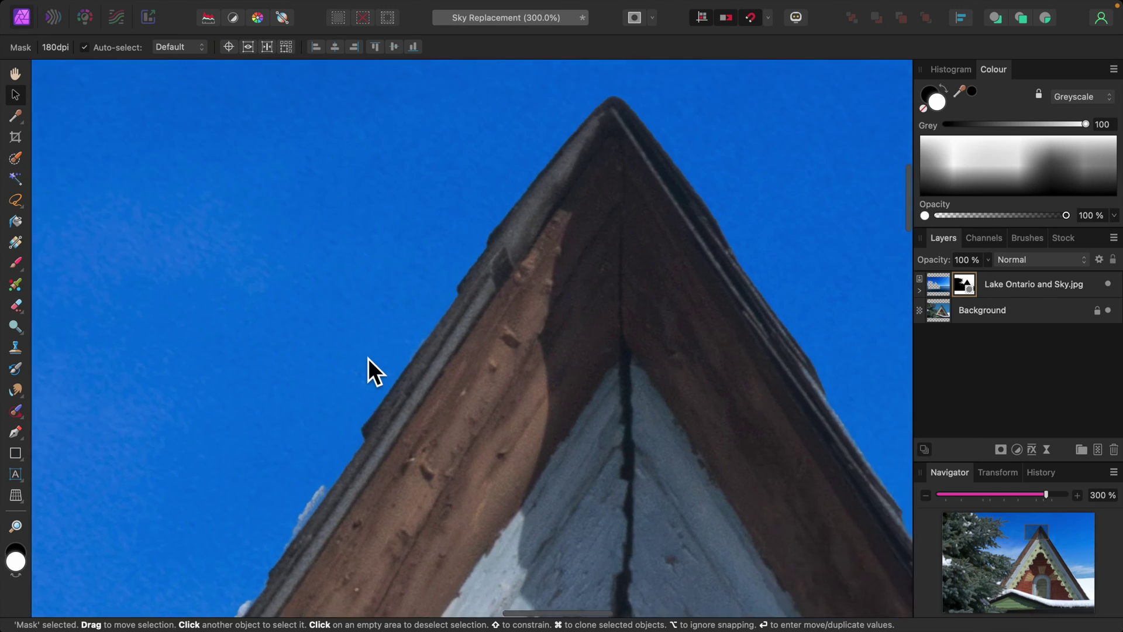
scroll(368, 359, up, 5)
scroll(368, 359, right, 5)
scroll(368, 358, down, 15)
scroll(368, 358, right, 10)
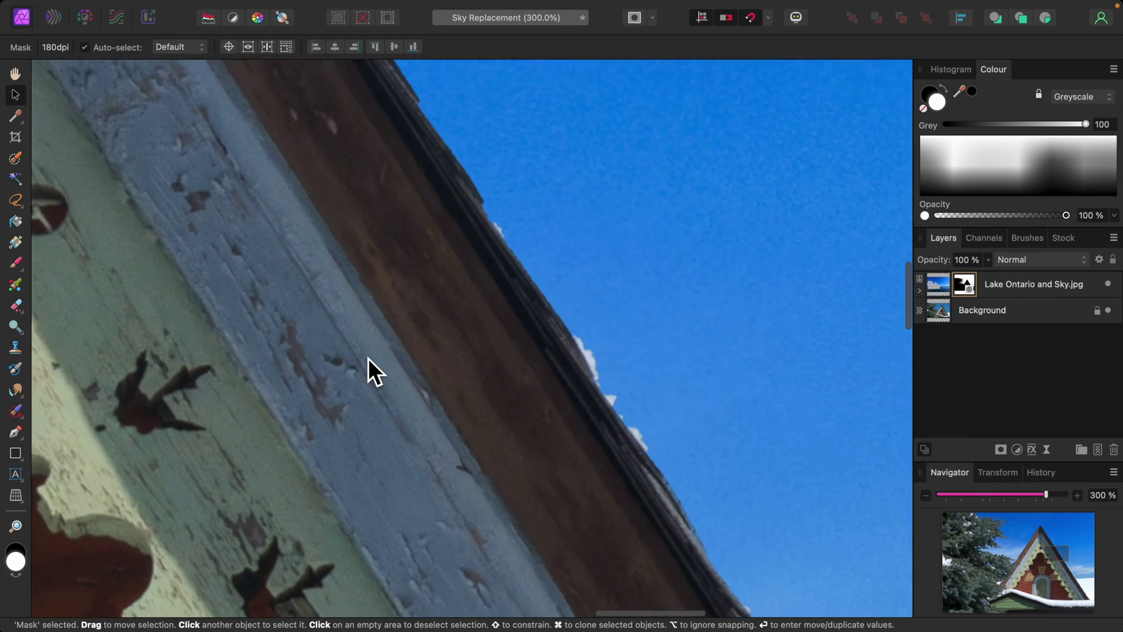
scroll(367, 359, right, 5)
scroll(368, 359, down, 5)
scroll(368, 358, left, 10)
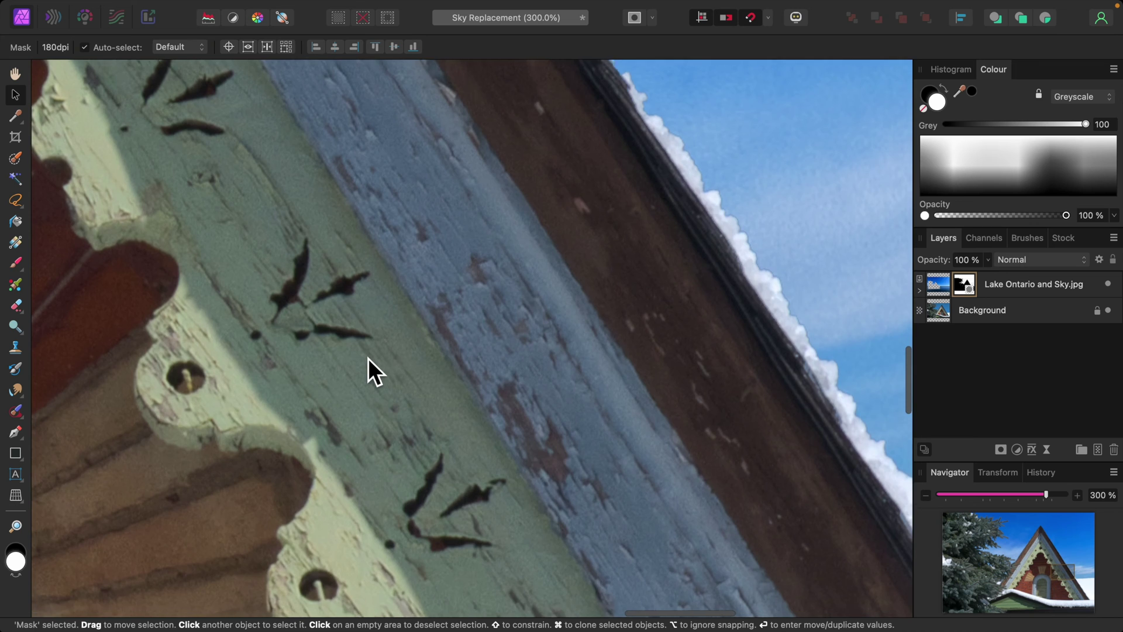
scroll(368, 359, right, 15)
scroll(367, 358, left, 5)
scroll(368, 358, up, 3)
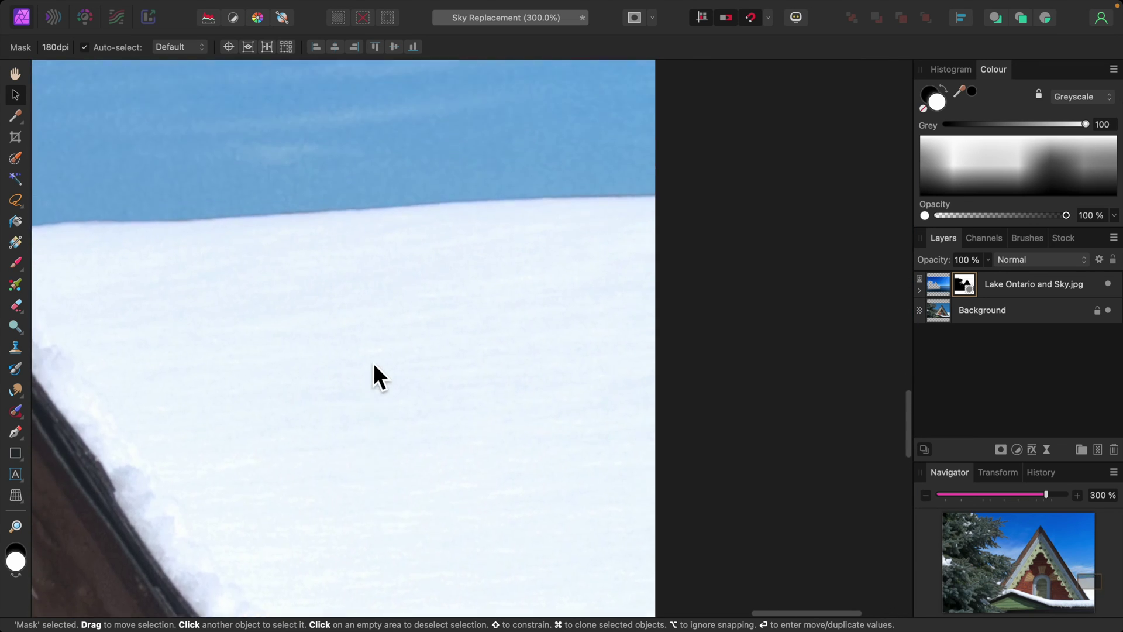
scroll(374, 363, up, 5)
scroll(373, 364, left, 15)
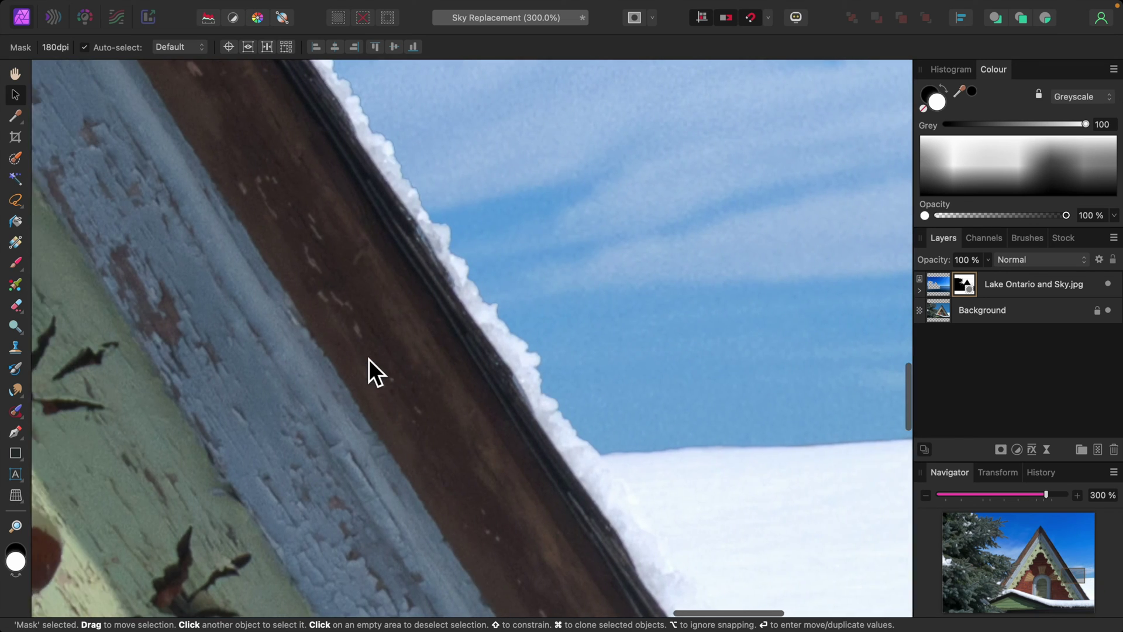
scroll(369, 362, up, 5)
scroll(369, 363, right, 2)
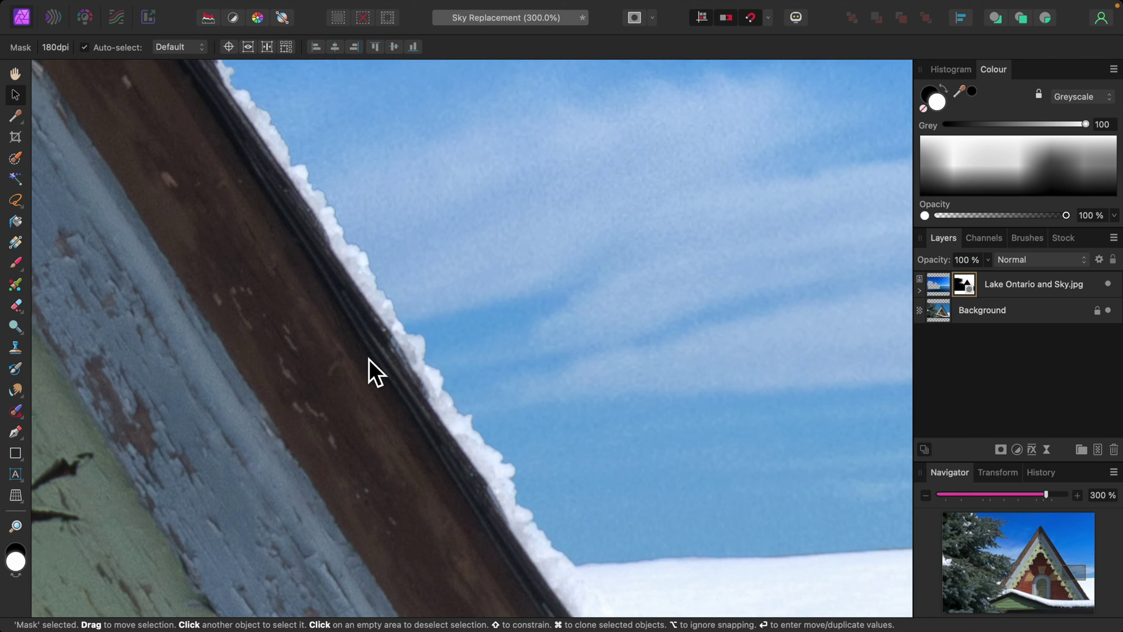
scroll(369, 359, down, 10)
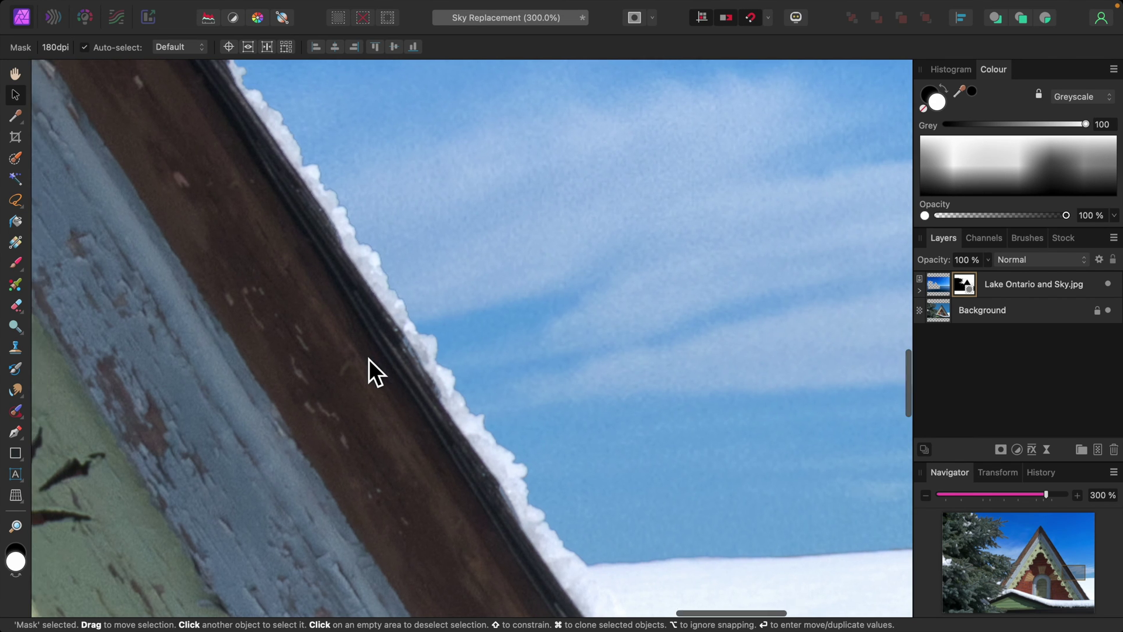
scroll(370, 359, left, 10)
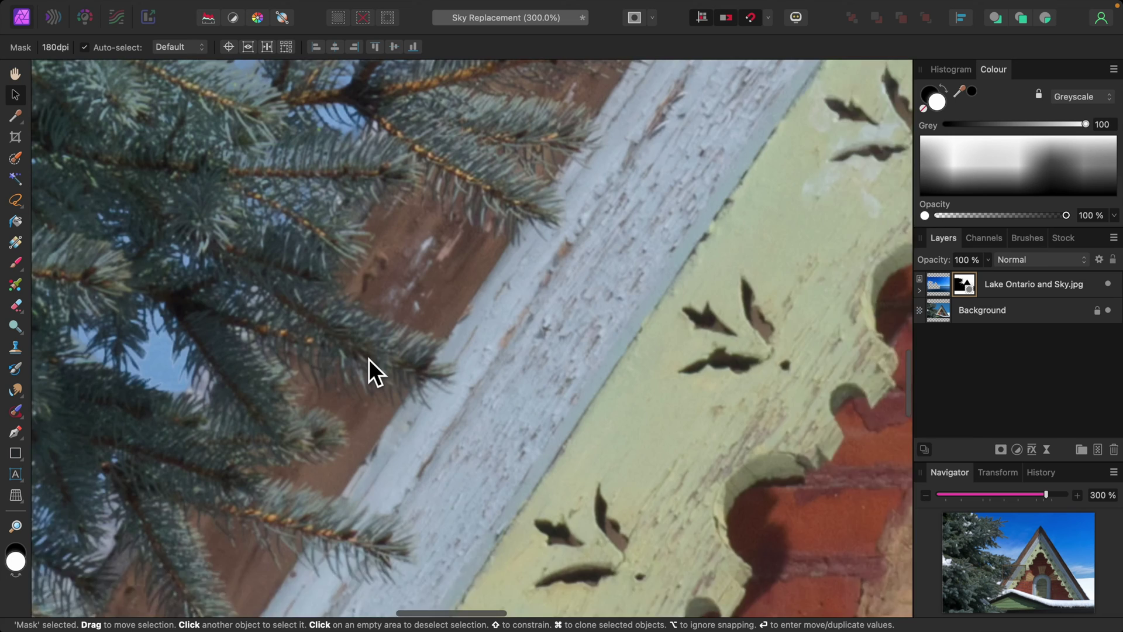
scroll(368, 359, right, 5)
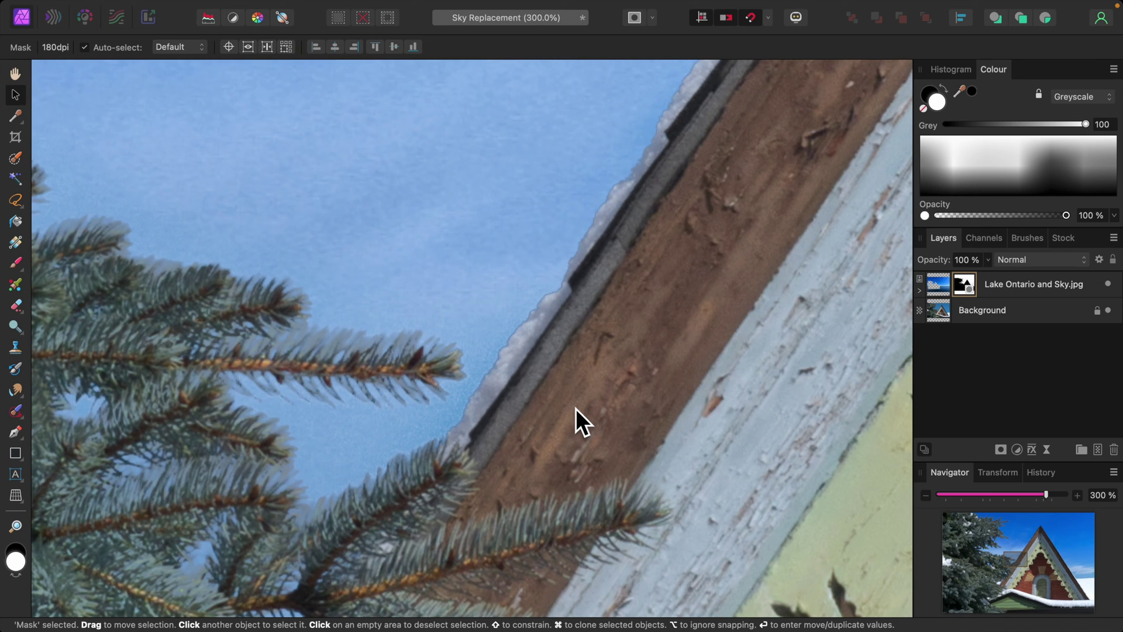
Step: Add a Levels adjustment and nest it inside the Lake Ontario and Sky.jpg layer
click(1017, 450)
click(1017, 458)
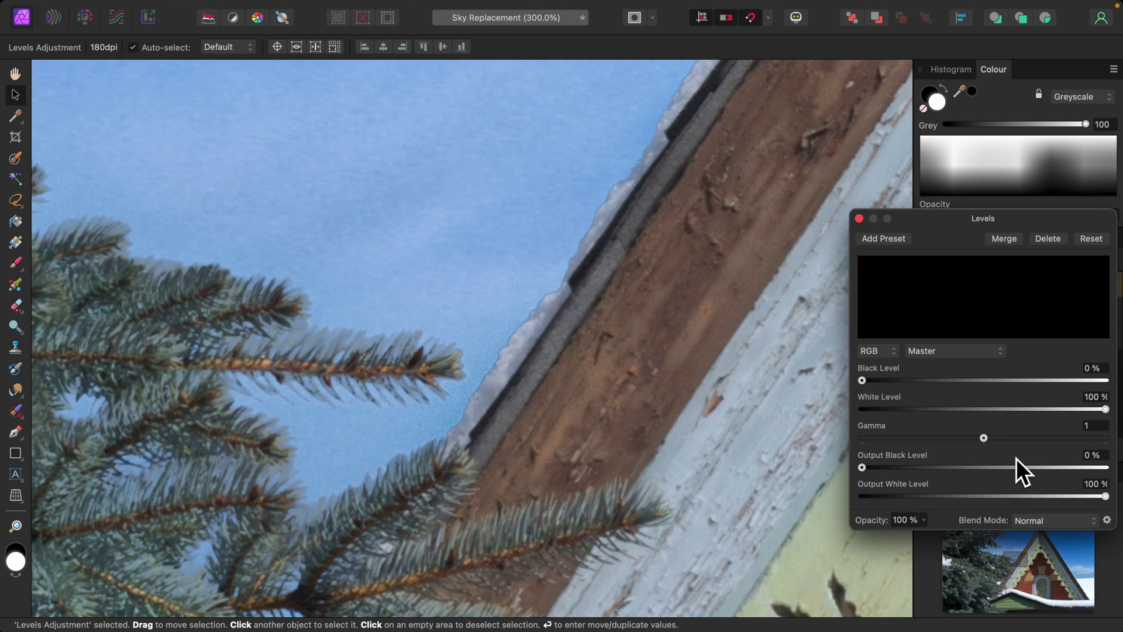
drag(985, 228, 783, 146)
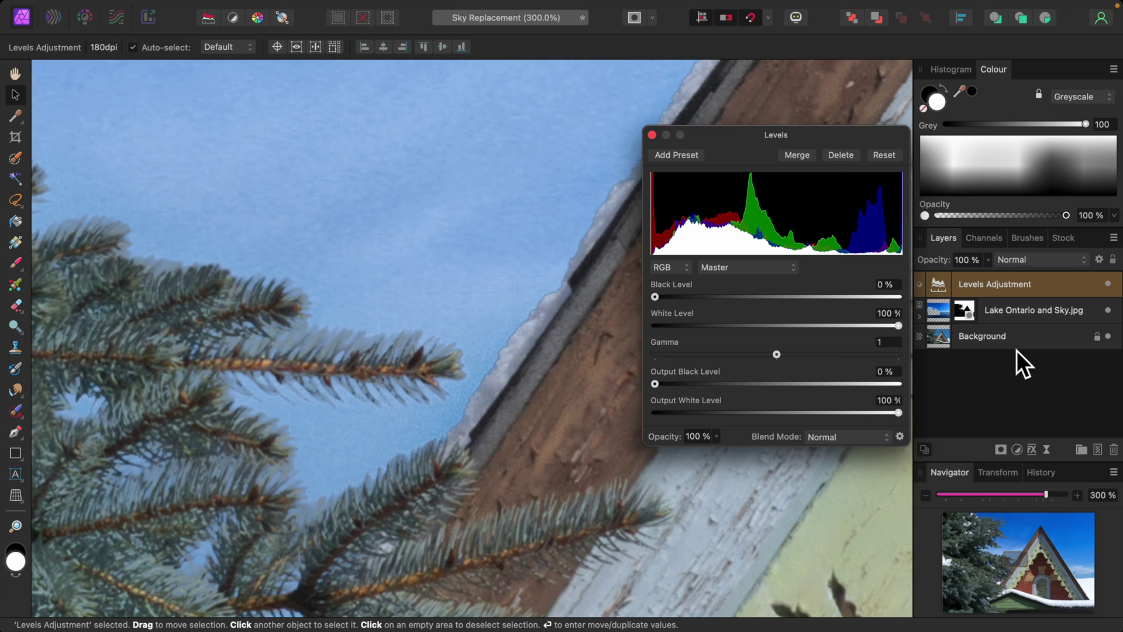
click(922, 318)
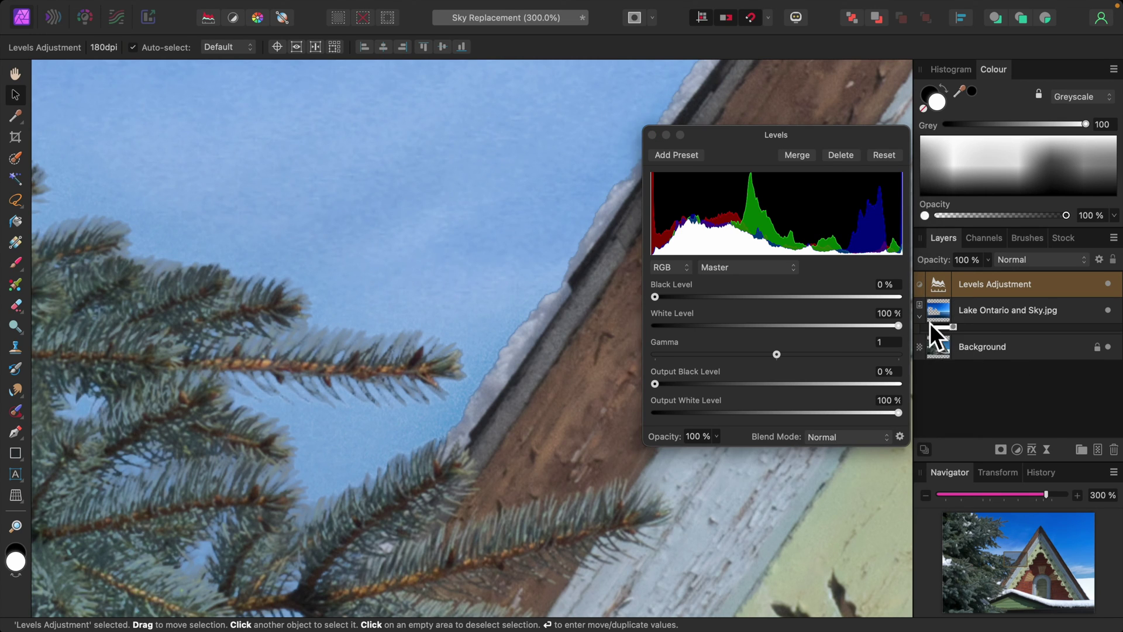
drag(941, 287, 949, 315)
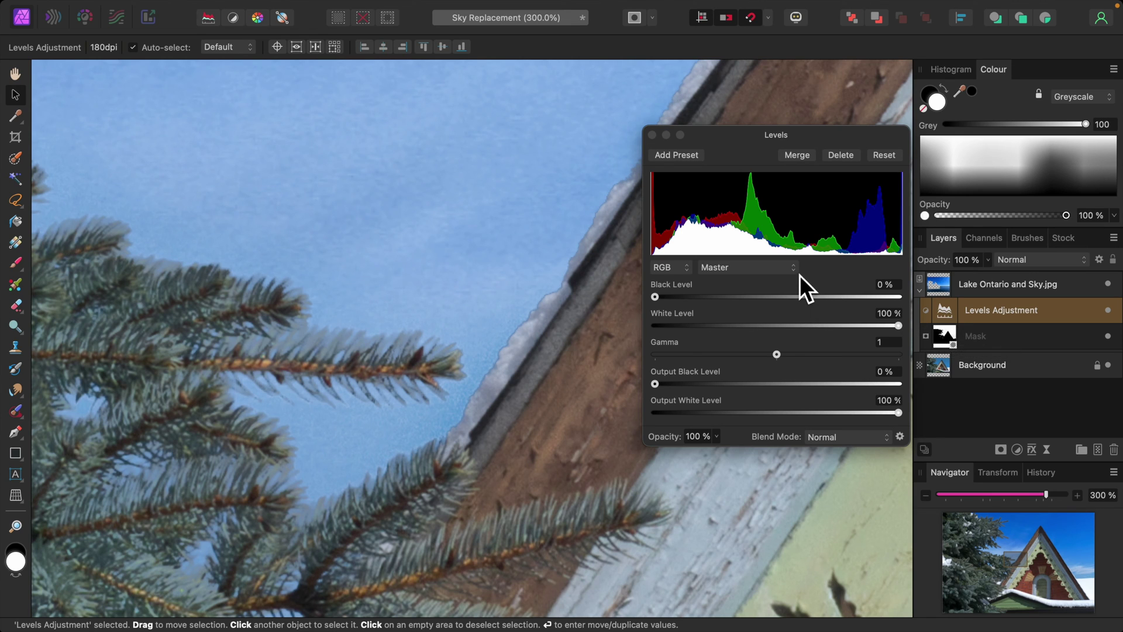
Step: Set Levels to the Alpha channel with Black Level 37% and White Level 100%
click(778, 267)
click(727, 330)
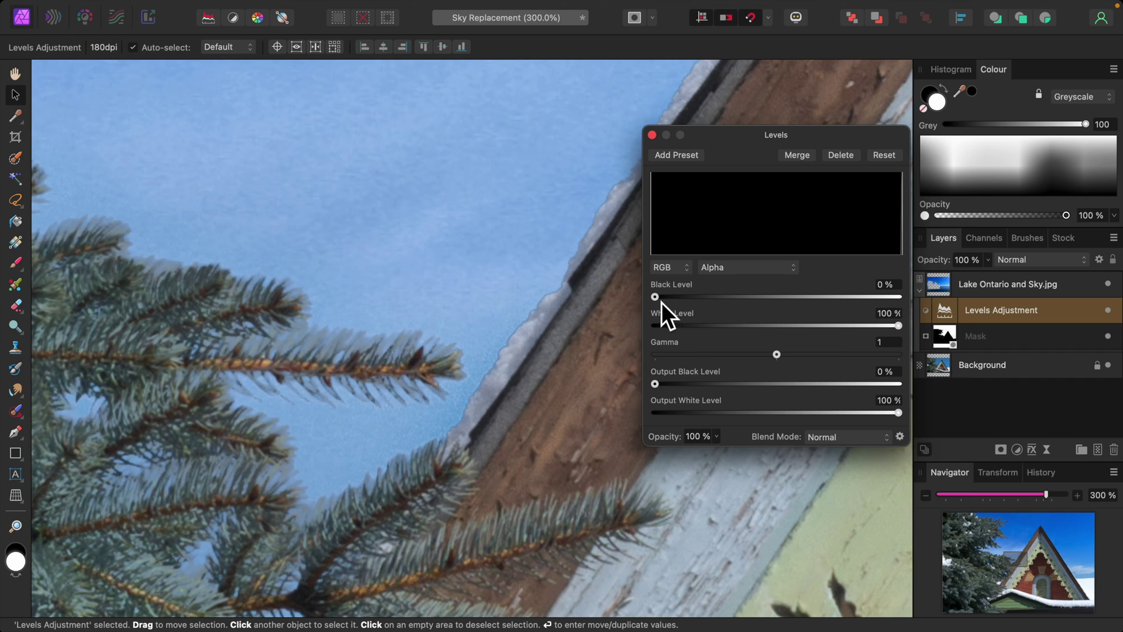
drag(657, 297, 751, 309)
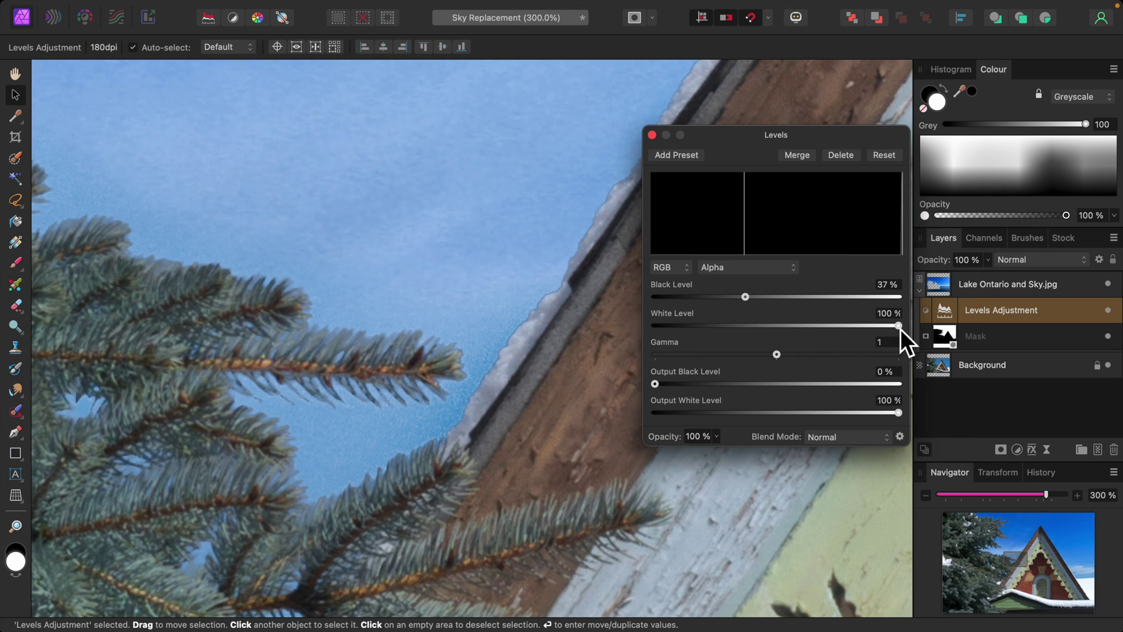
mouse_move(900, 326)
mouse_down()
mouse_move(773, 329)
mouse_move(909, 333)
mouse_up()
click(655, 138)
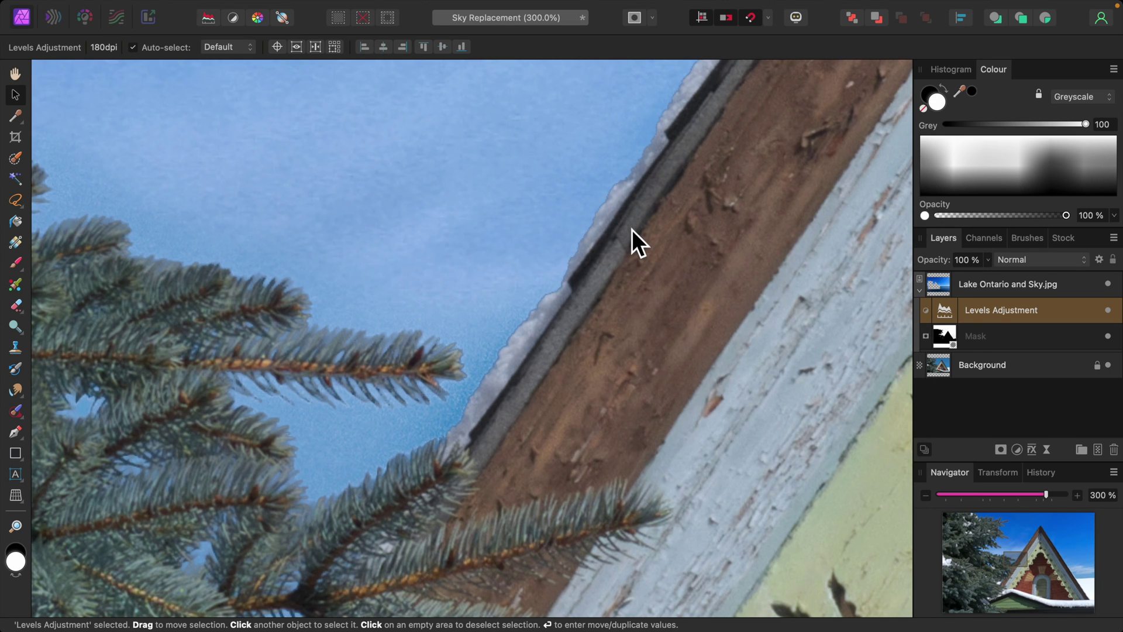
scroll(630, 228, up, 5)
scroll(630, 227, right, 3)
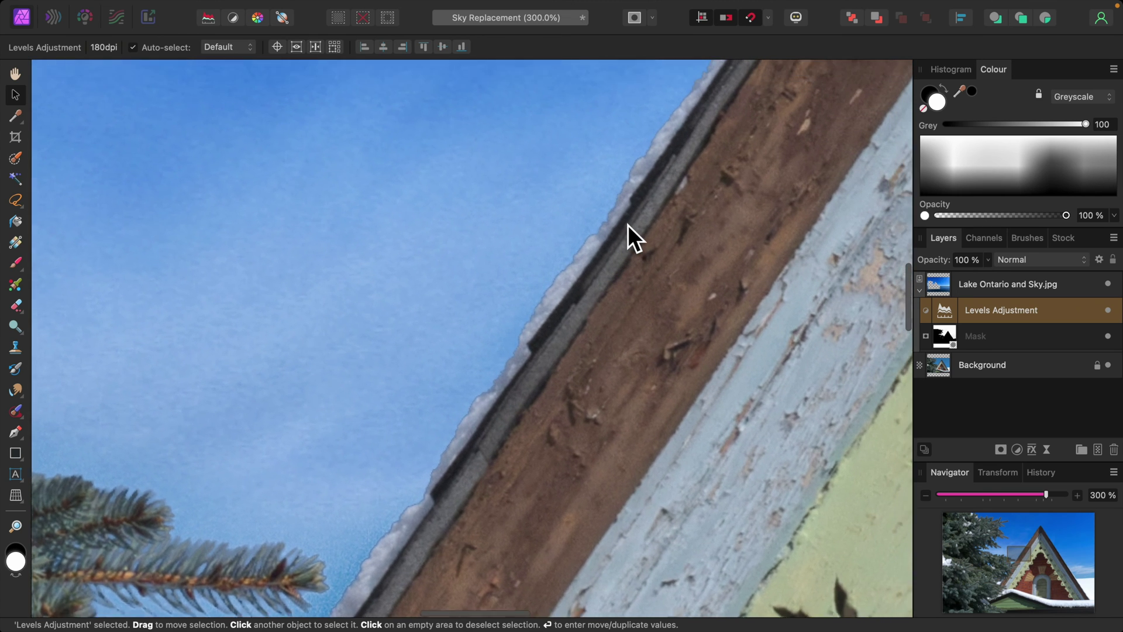
scroll(628, 225, up, 5)
scroll(627, 225, right, 3)
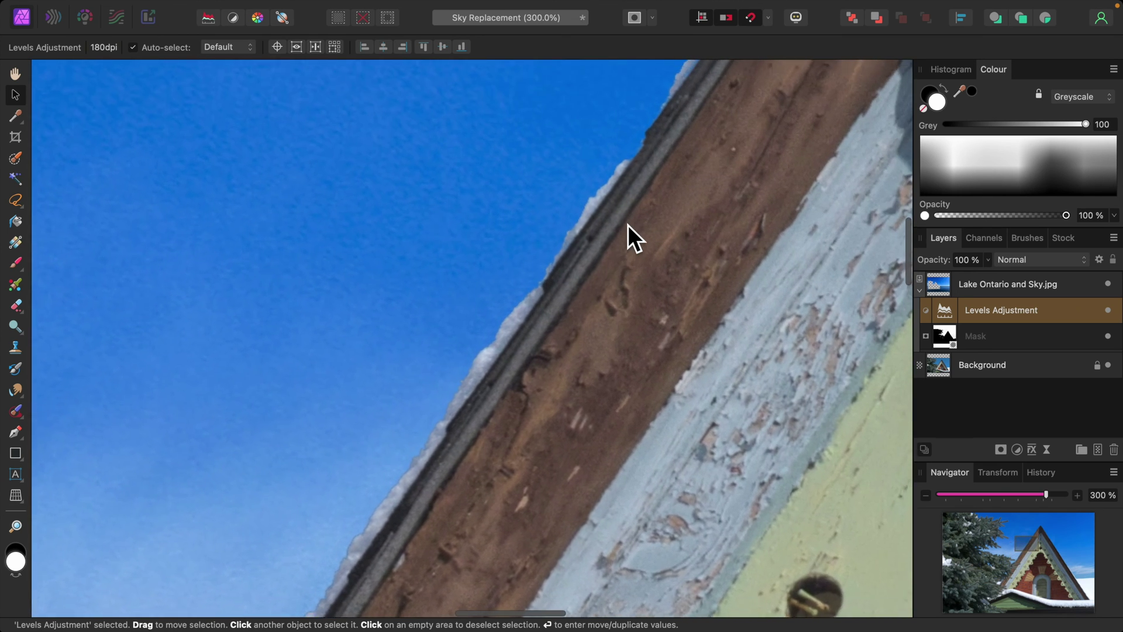
scroll(627, 225, up, 5)
scroll(628, 225, right, 3)
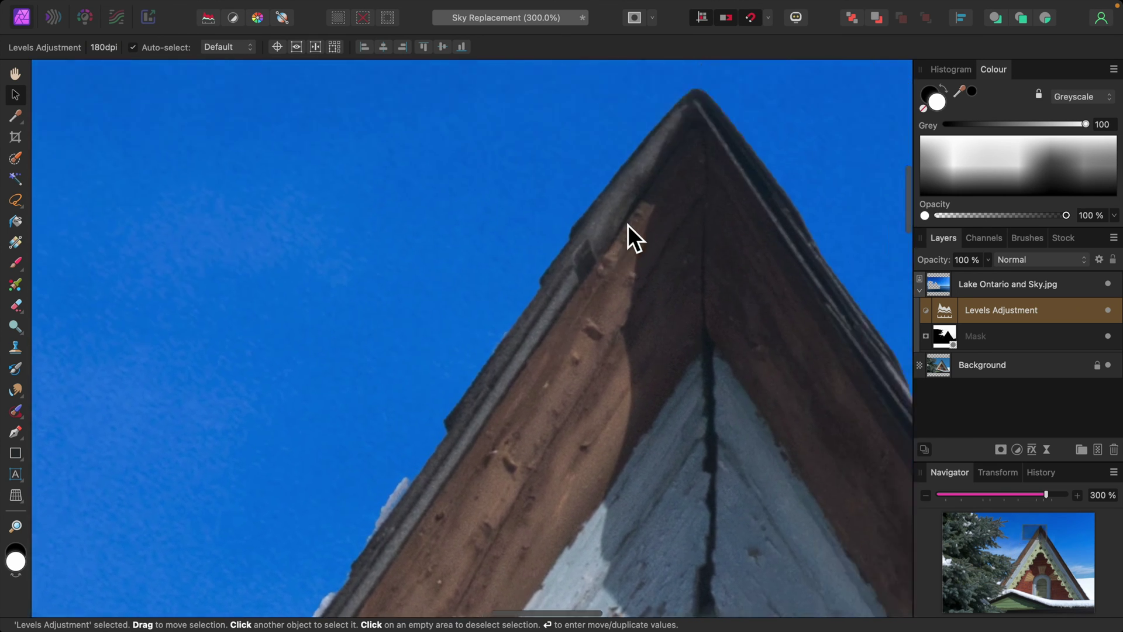
scroll(627, 225, up, 3)
scroll(628, 225, right, 5)
scroll(627, 225, down, 8)
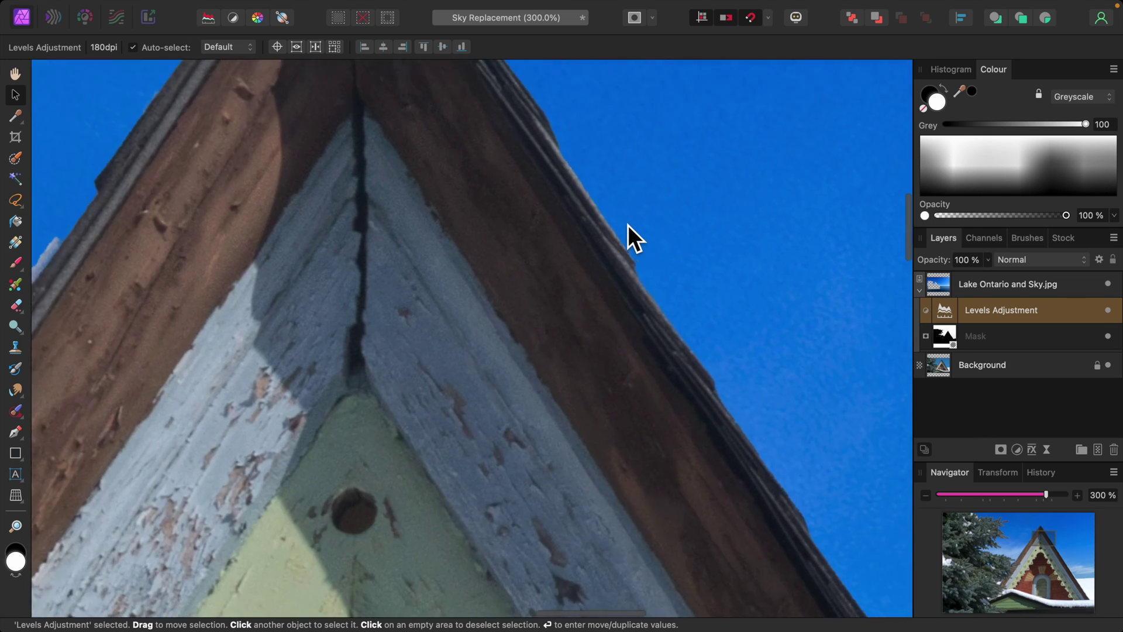
scroll(628, 224, down, 10)
scroll(627, 225, right, 8)
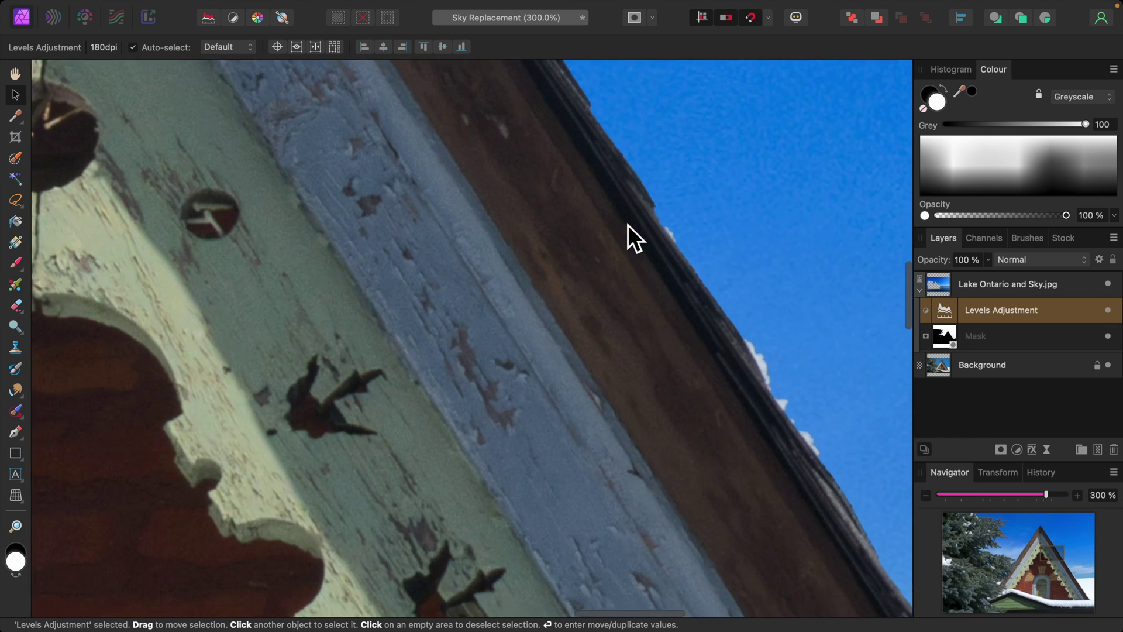
scroll(627, 224, down, 10)
scroll(627, 224, right, 10)
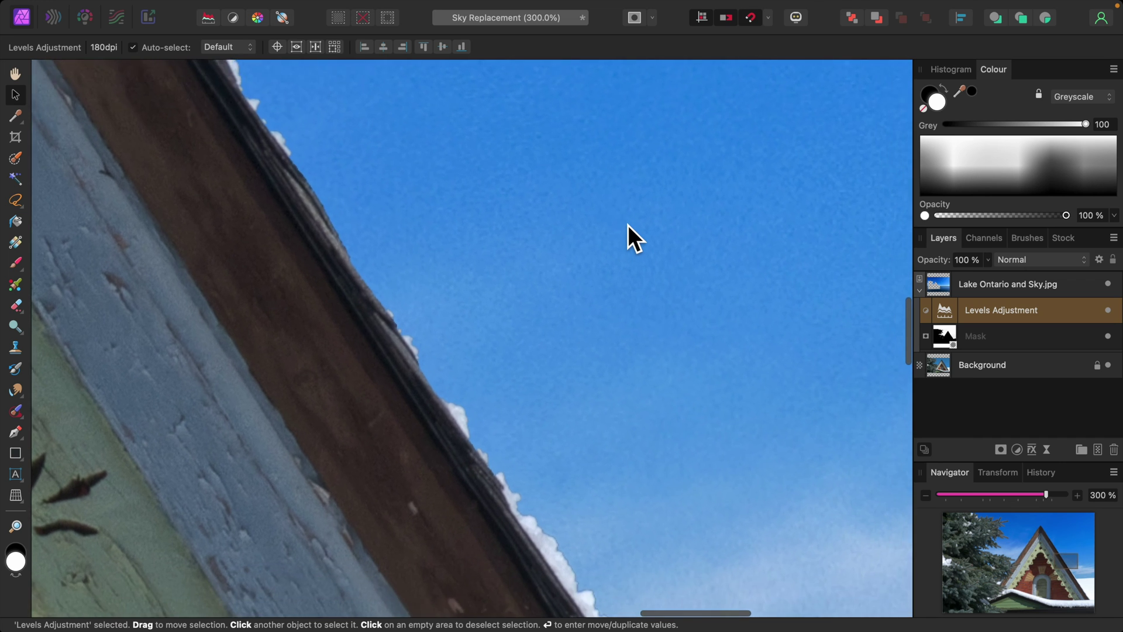
scroll(628, 225, down, 10)
scroll(628, 224, right, 10)
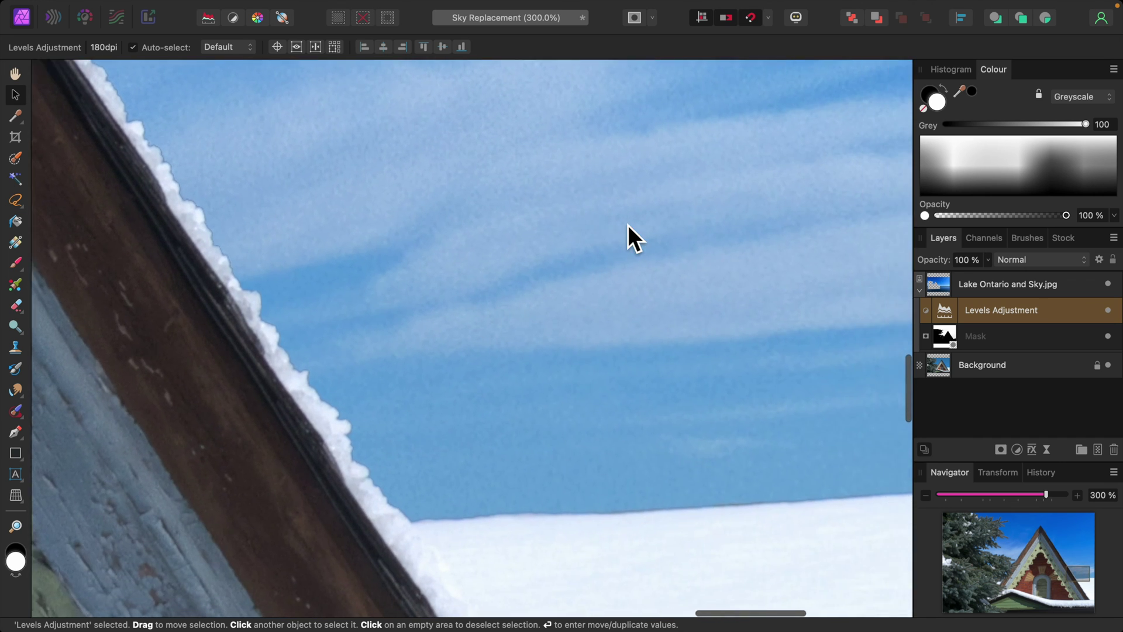
scroll(628, 225, right, 6)
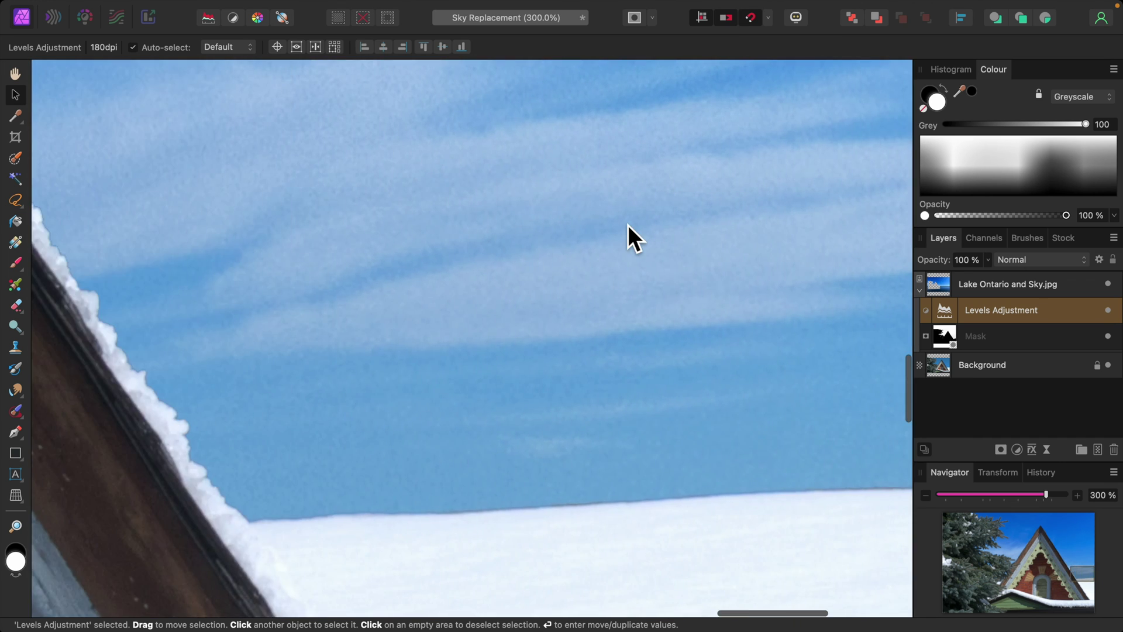
scroll(627, 226, left, 15)
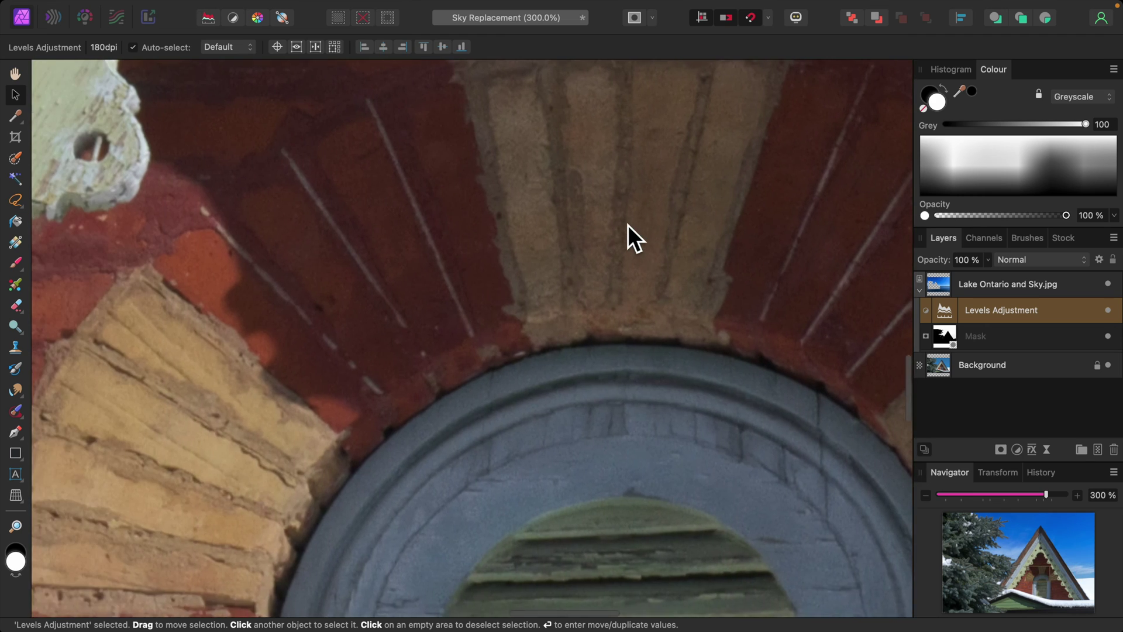
scroll(628, 225, left, 12)
scroll(627, 226, up, 8)
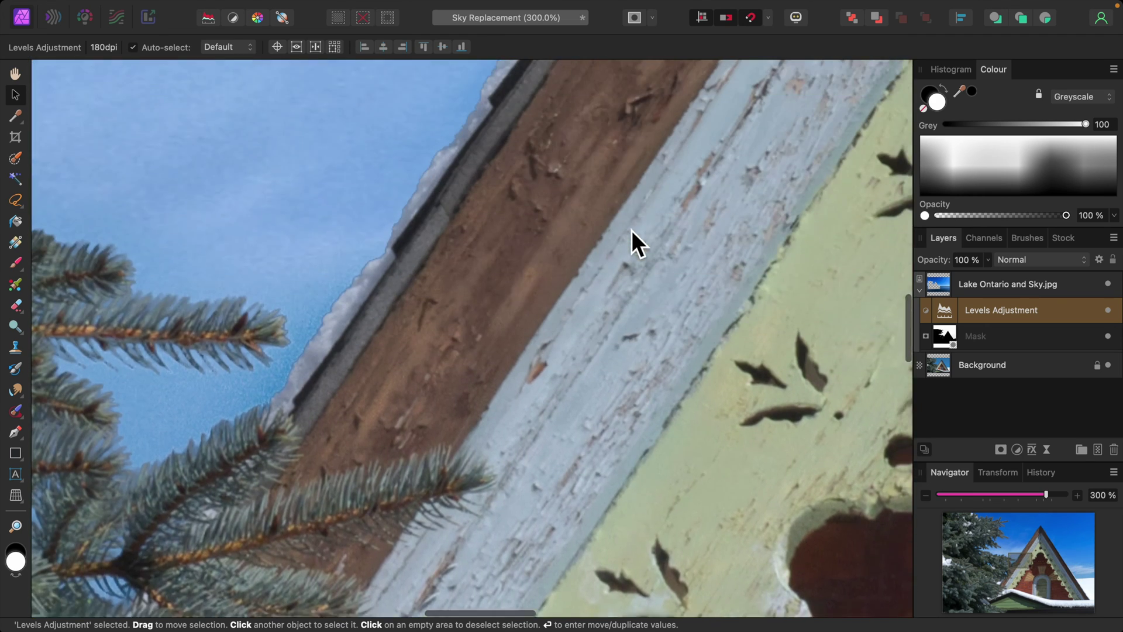
scroll(628, 226, up, 6)
scroll(628, 225, right, 4)
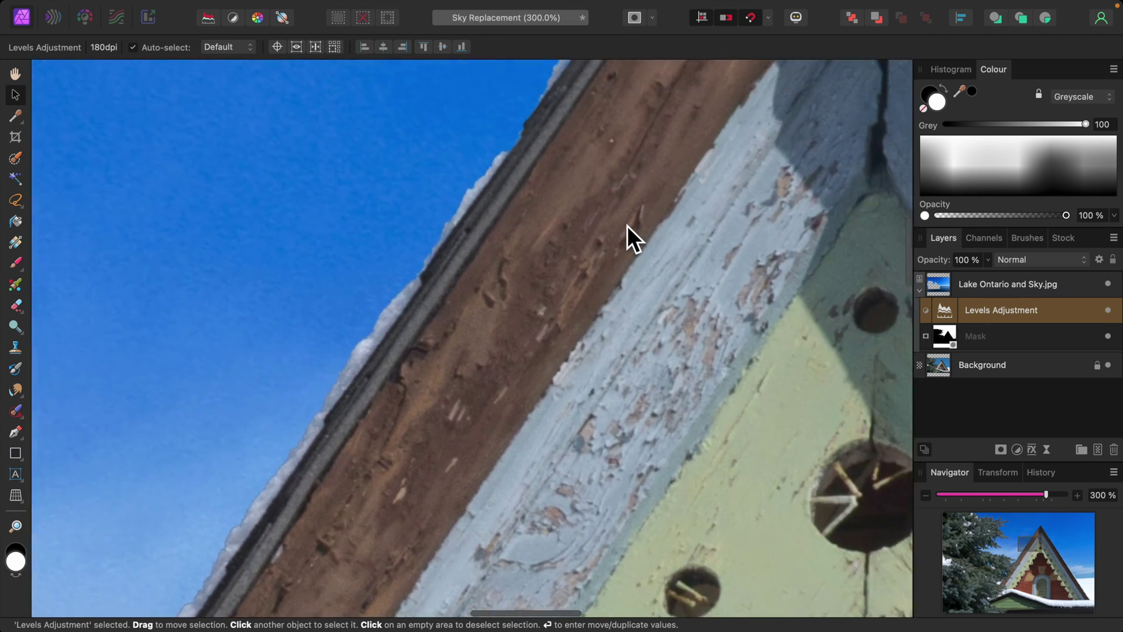
scroll(628, 226, up, 5)
scroll(628, 226, right, 4)
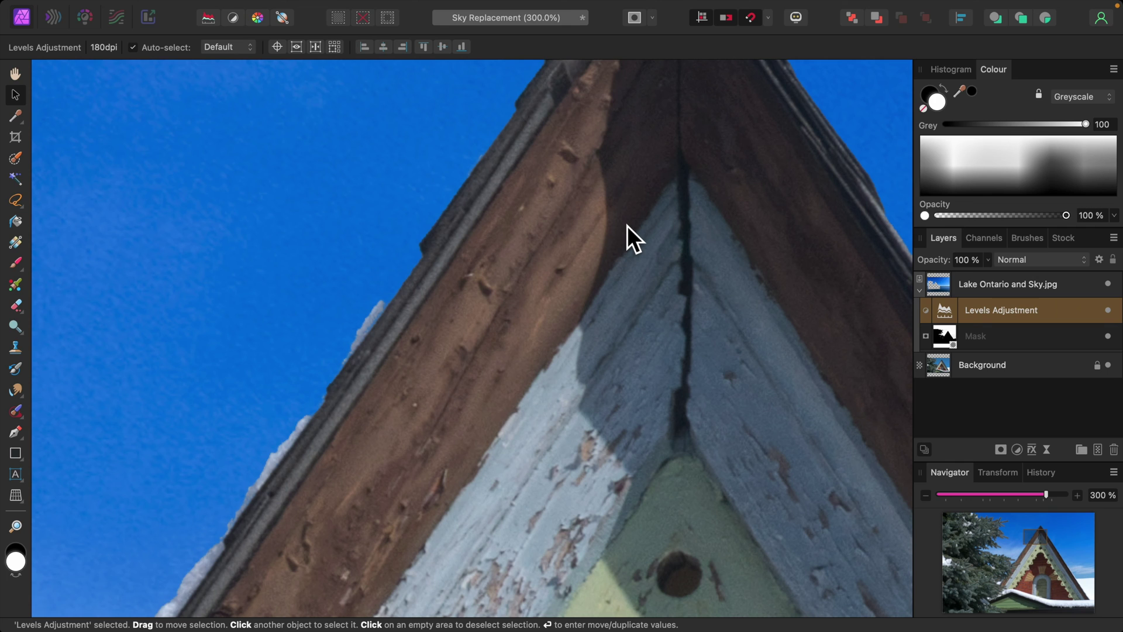
click(954, 334)
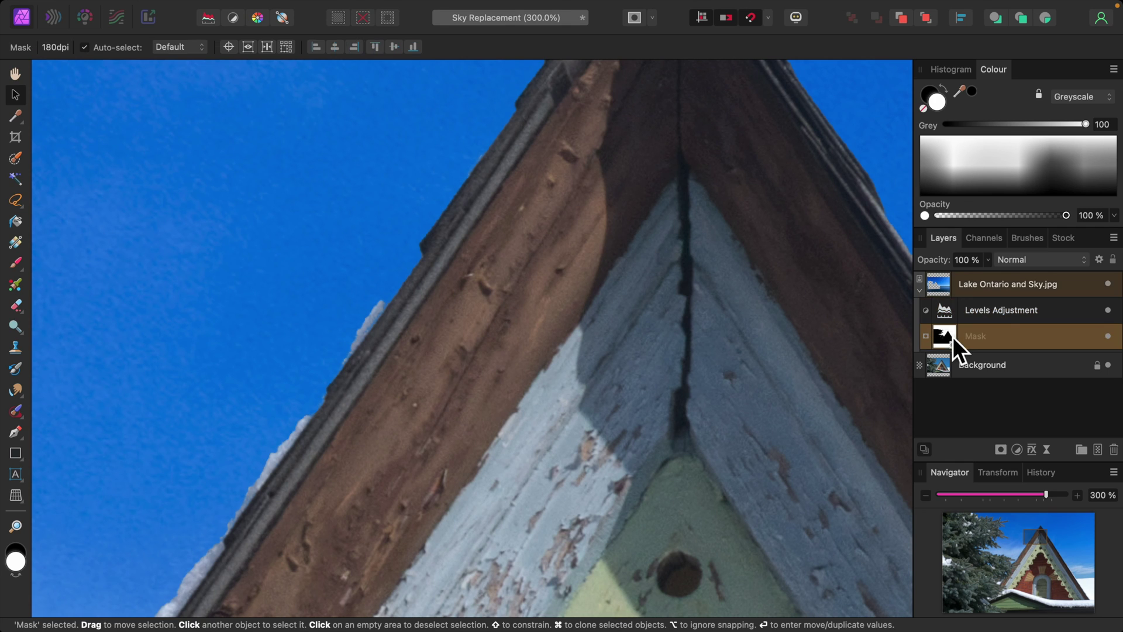
Step: Pick the Paint Brush in black, shrink it to 31.8 px, and fit the photo in view
click(17, 265)
click(931, 94)
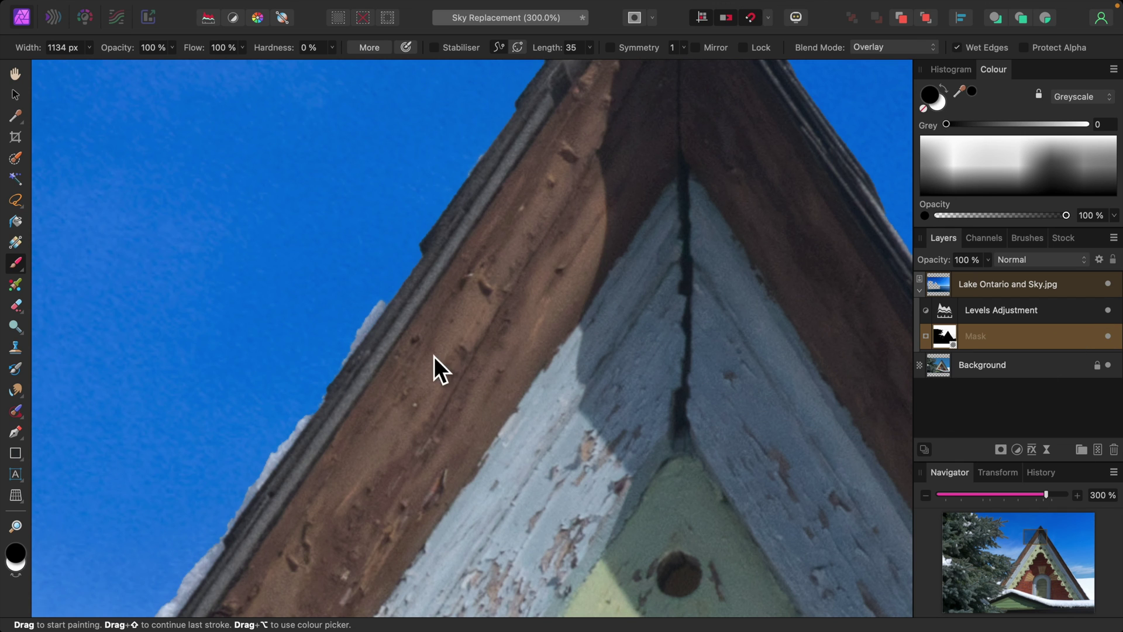
key(bracketleft)
key(bracketleft)
key(bracketleft)
key(bracketleft)
key(bracketleft)
key(bracketleft)
key(bracketleft)
key(bracketleft)
key(bracketleft)
key(bracketleft)
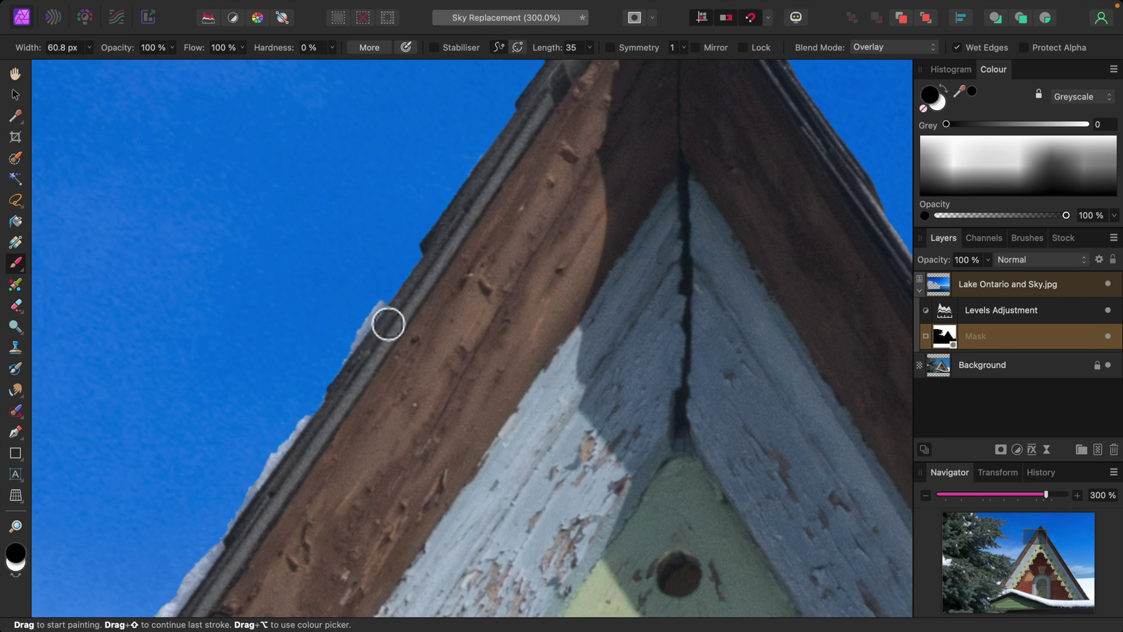
key(bracketleft)
key(bracketleft)
scroll(435, 362, down, 10)
scroll(435, 361, left, 4)
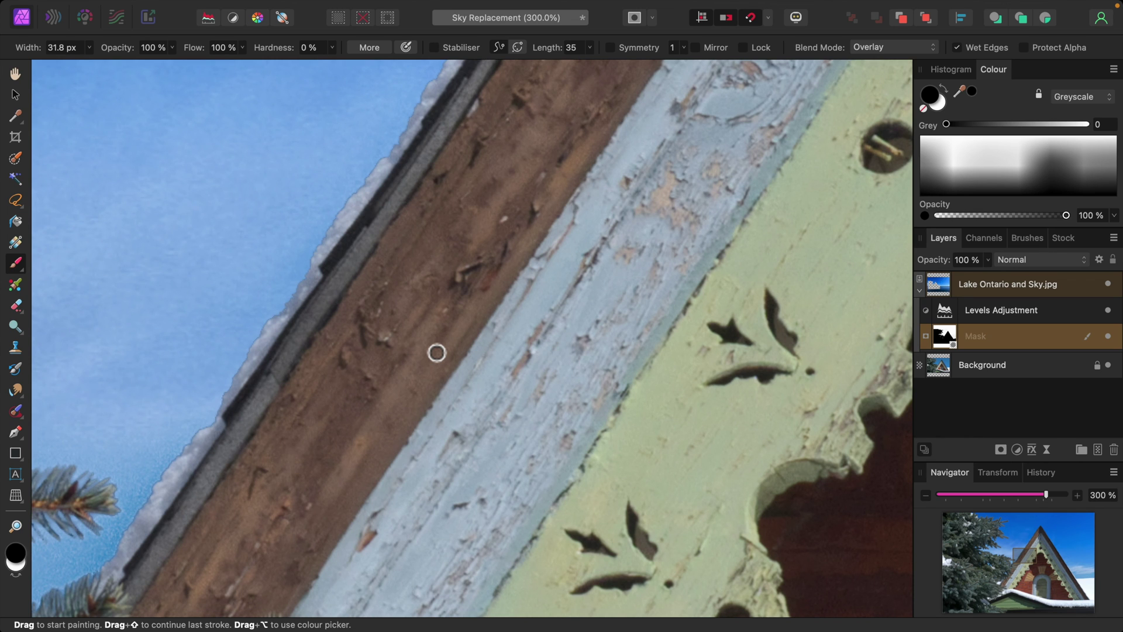
key(super+0)
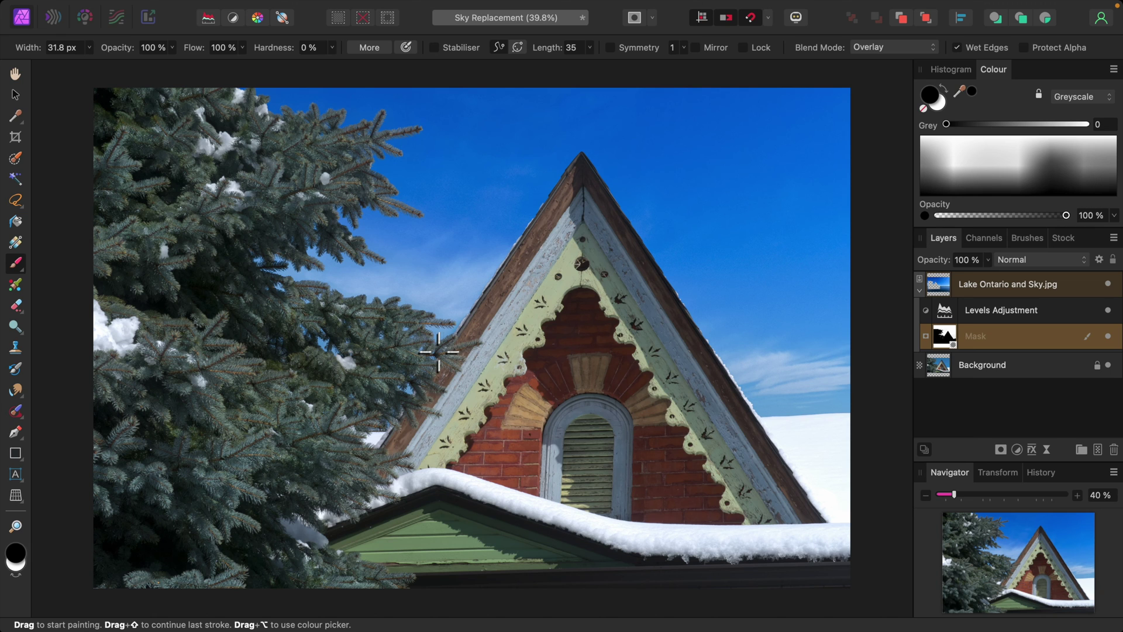
Step: Nest a Brightness / Contrast adjustment in the Lake Ontario sky layer with Brightness at 21%
click(1019, 452)
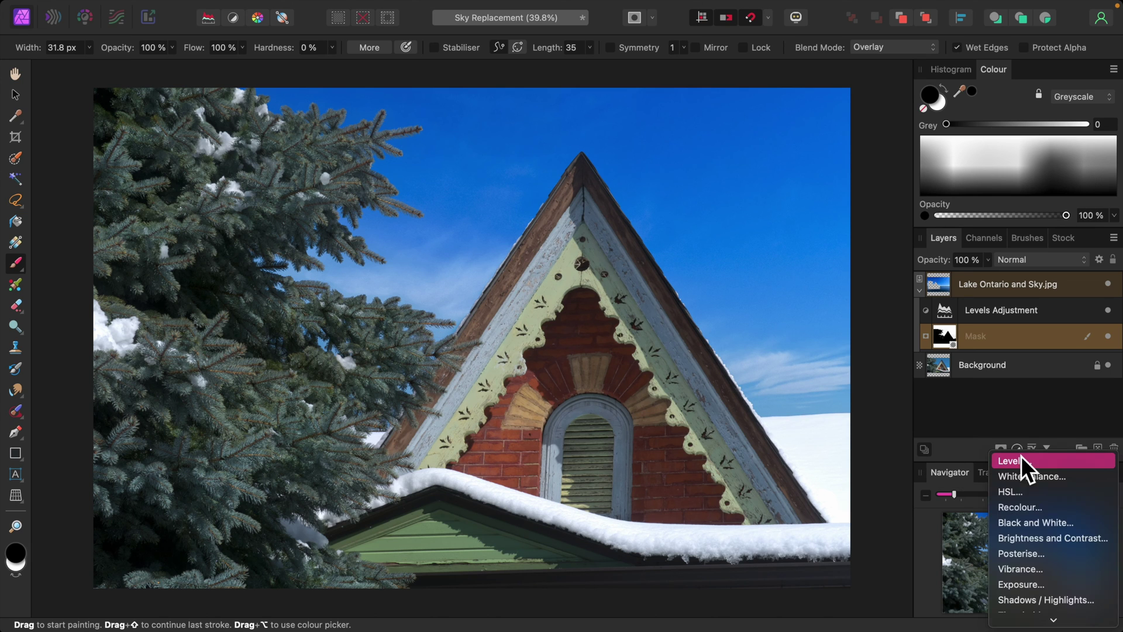
click(1055, 538)
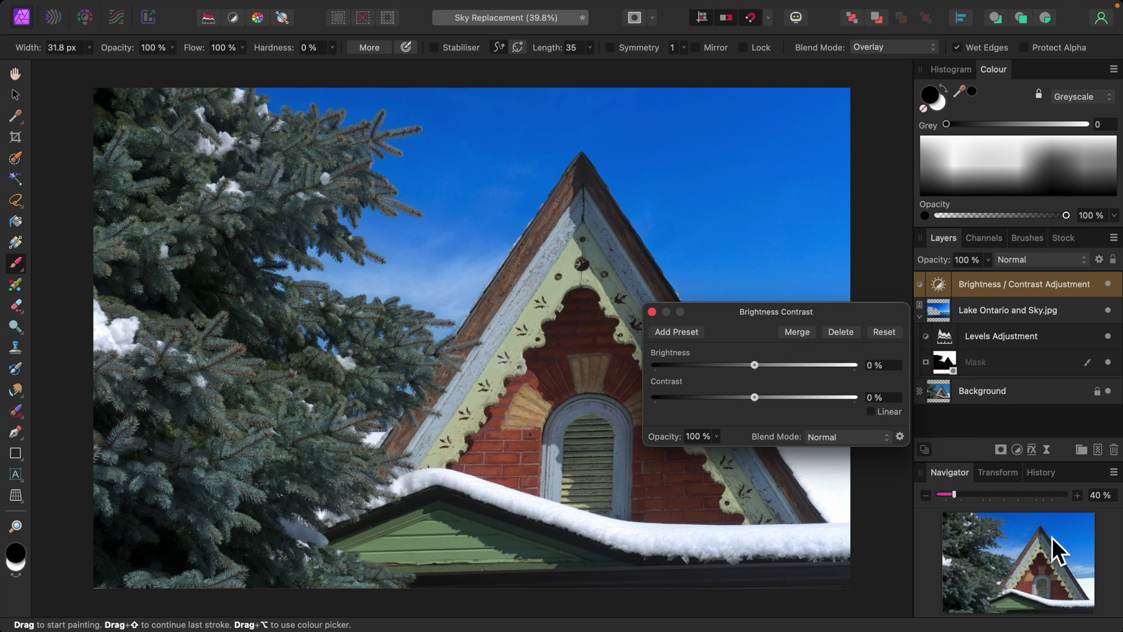
drag(796, 319, 1006, 424)
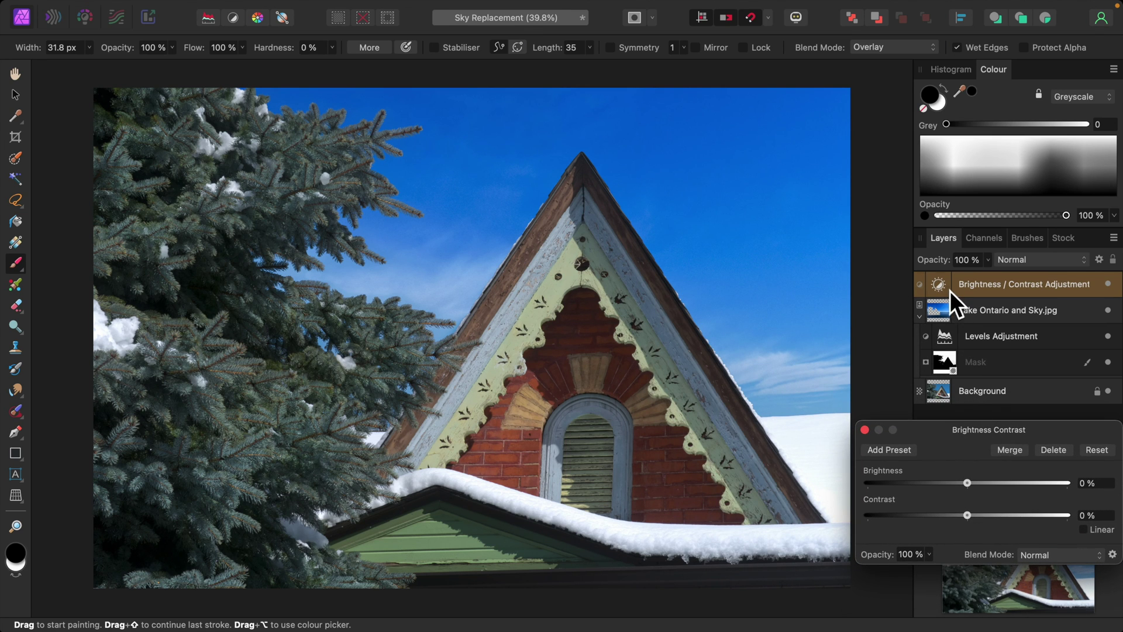
drag(950, 291, 981, 312)
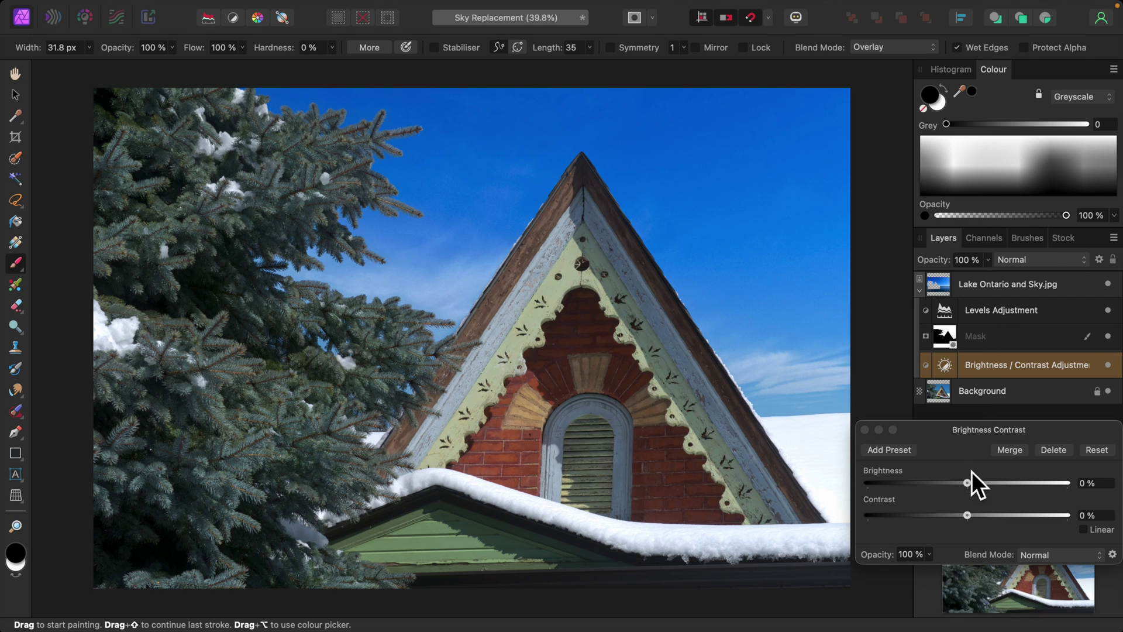
drag(974, 488, 995, 486)
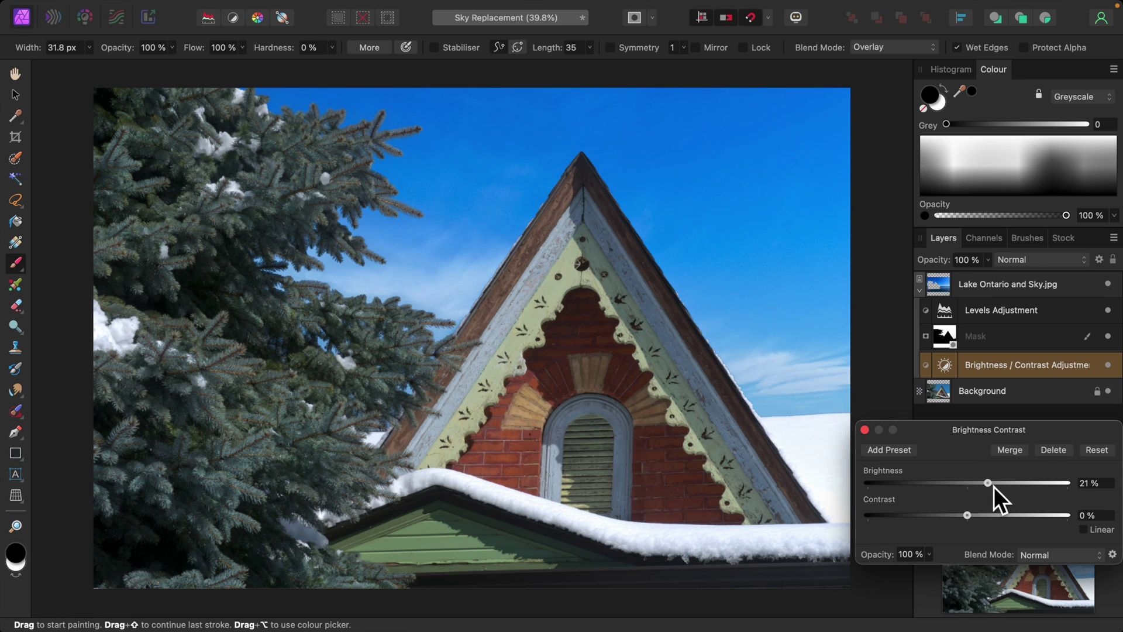
click(865, 430)
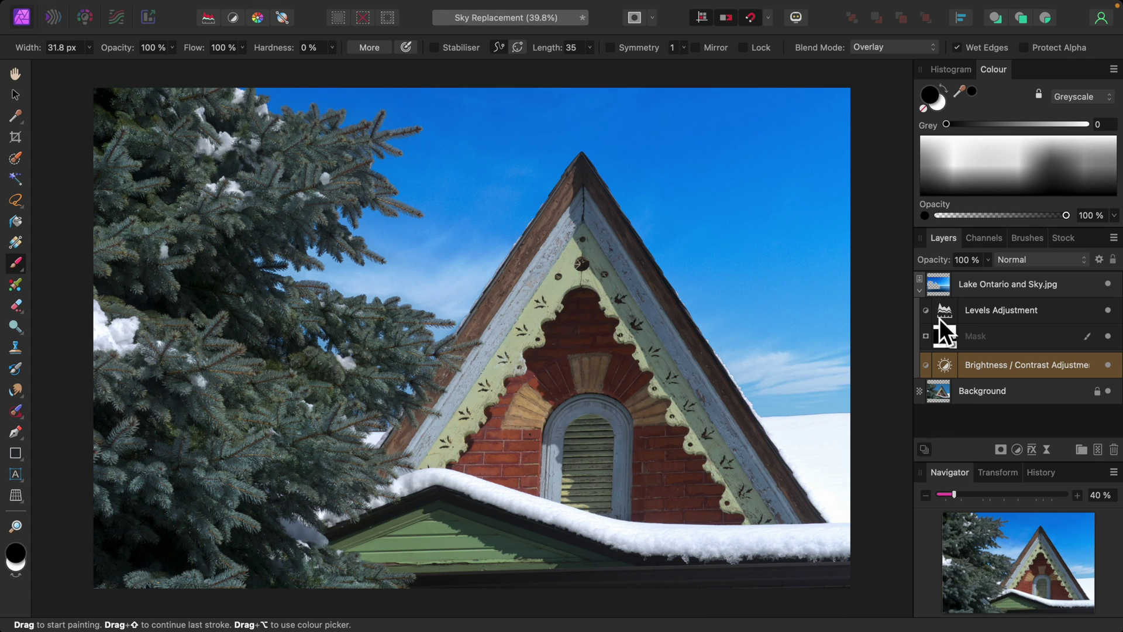
Step: Select the Lake Ontario sky layer with the Move Tool, undoing an accidental shift
click(941, 284)
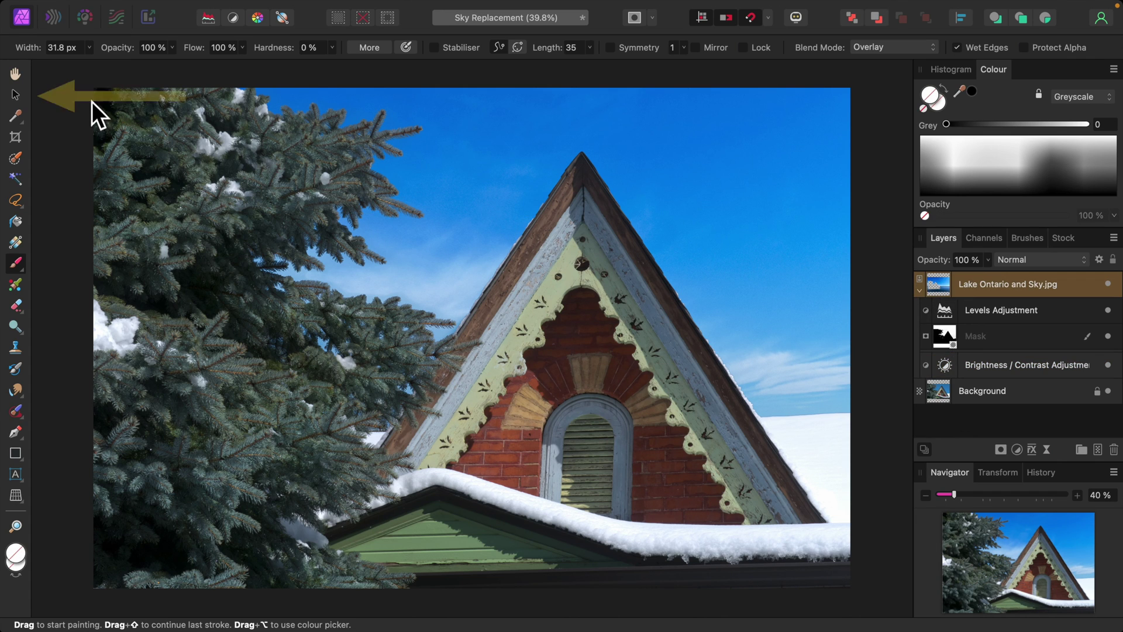
click(17, 95)
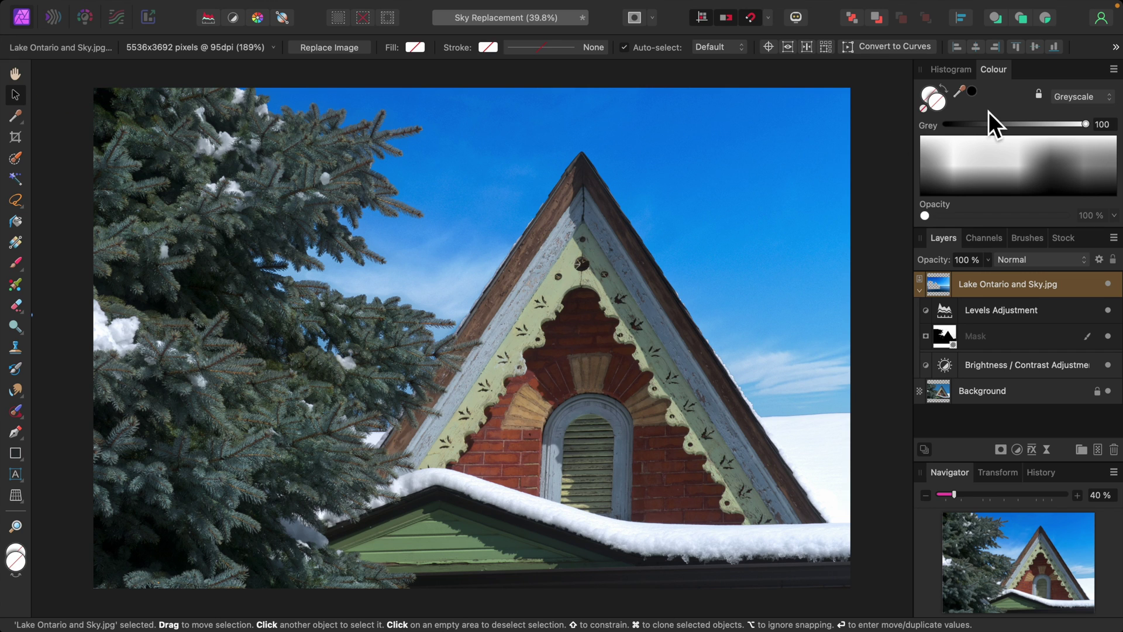
click(1113, 68)
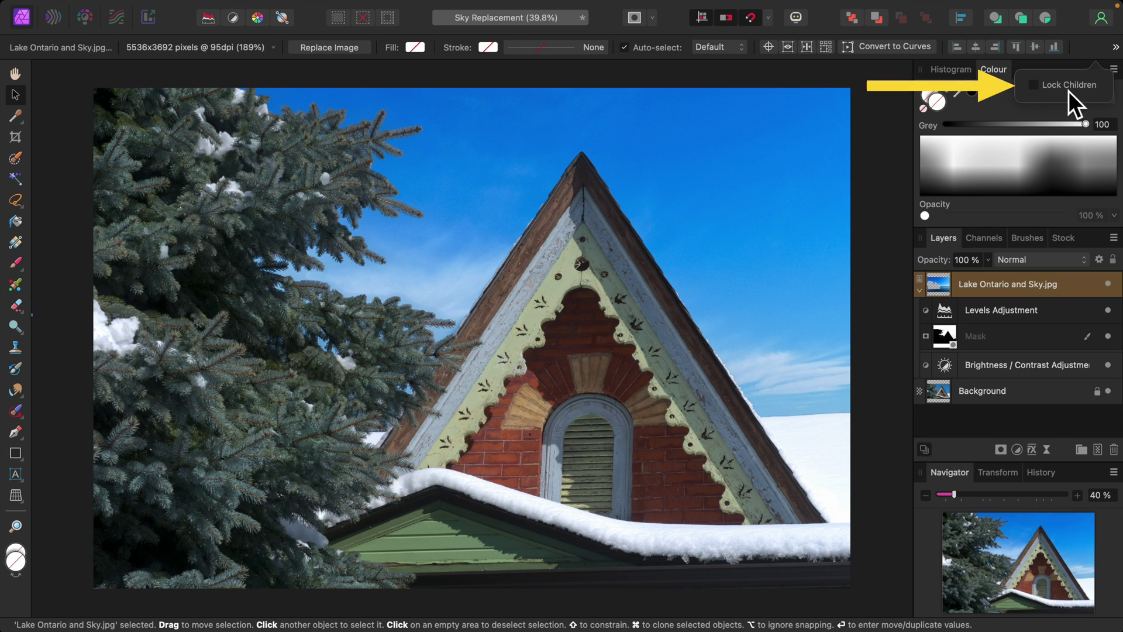
click(732, 223)
drag(738, 218, 751, 180)
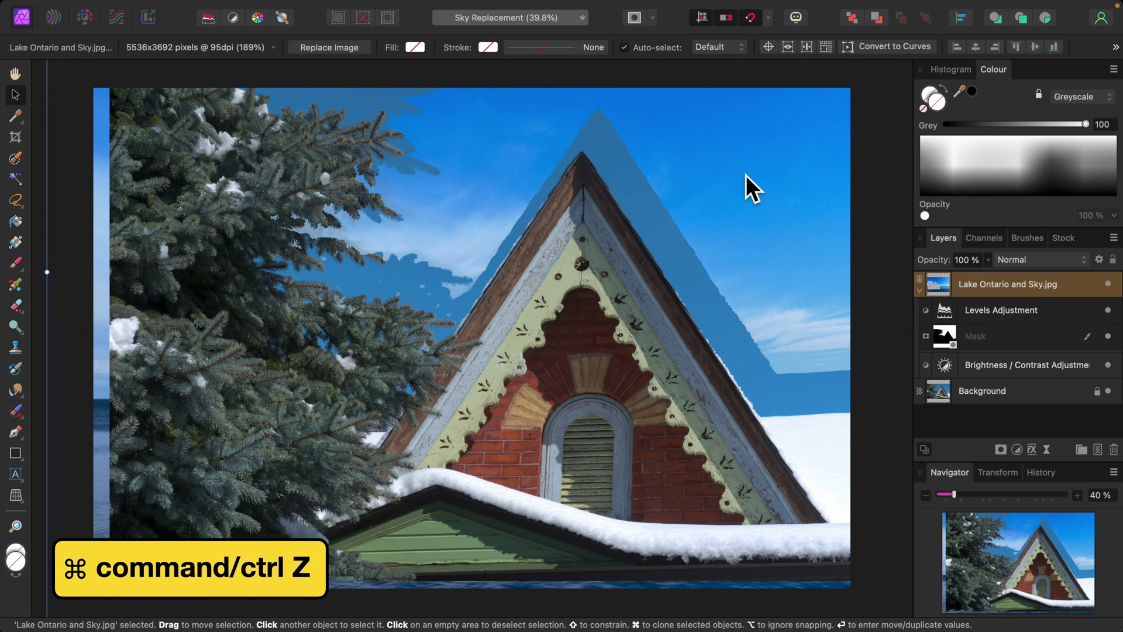
key(ctrl+z)
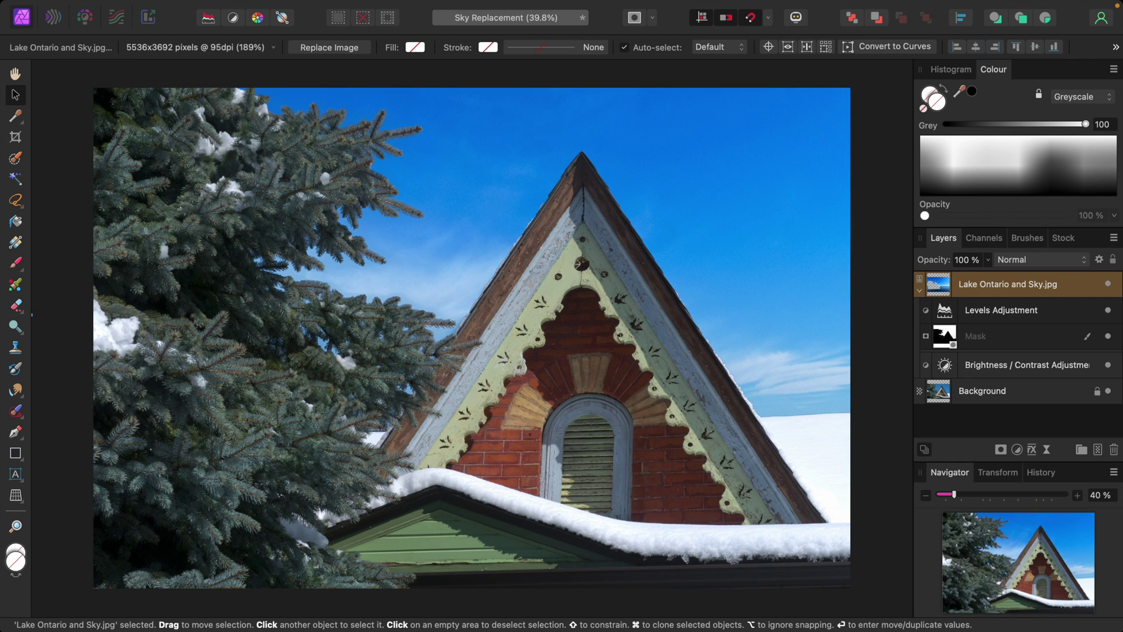
Step: Turn on Lock Children for the sky layer and collapse its group
click(1116, 47)
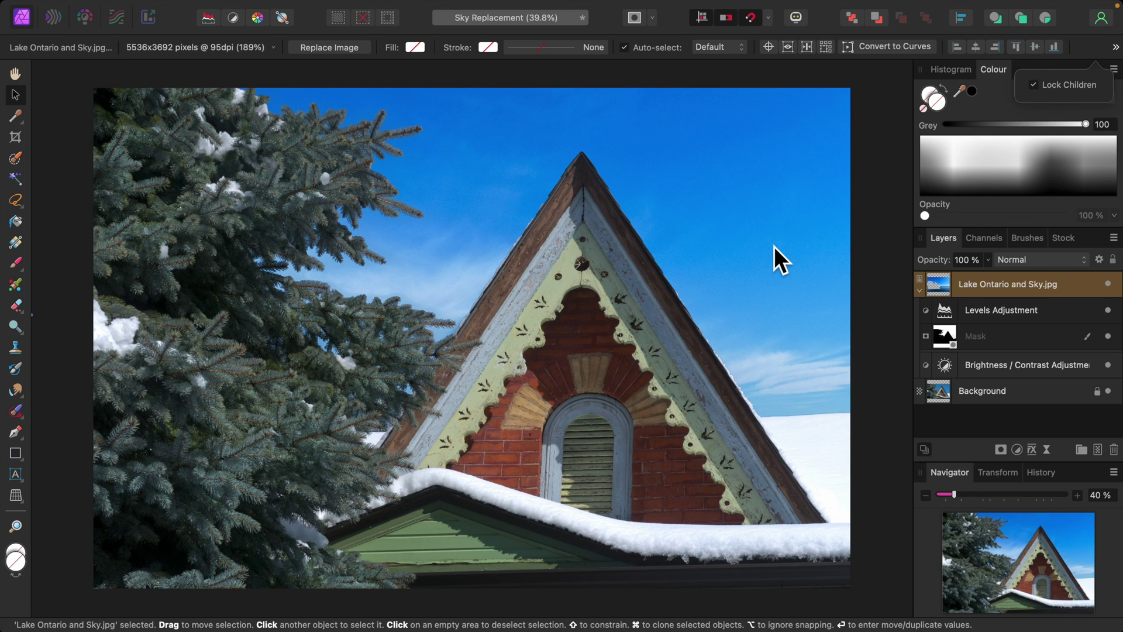
mouse_move(774, 247)
mouse_down()
mouse_move(771, 226)
mouse_move(746, 253)
mouse_move(775, 231)
mouse_move(731, 238)
mouse_move(757, 247)
mouse_up()
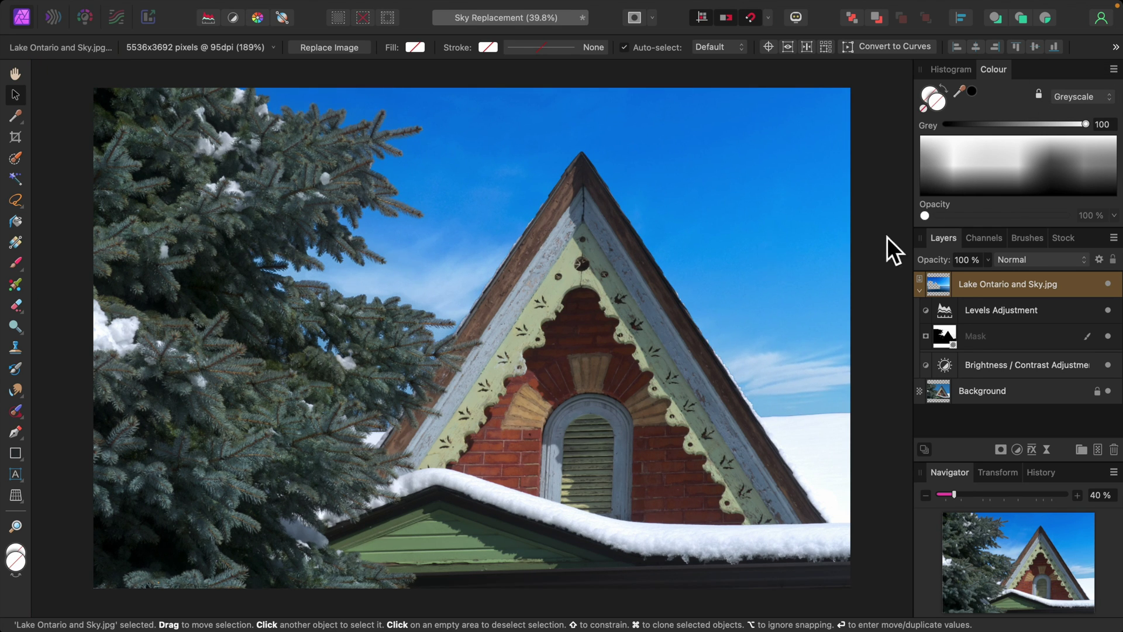
click(927, 292)
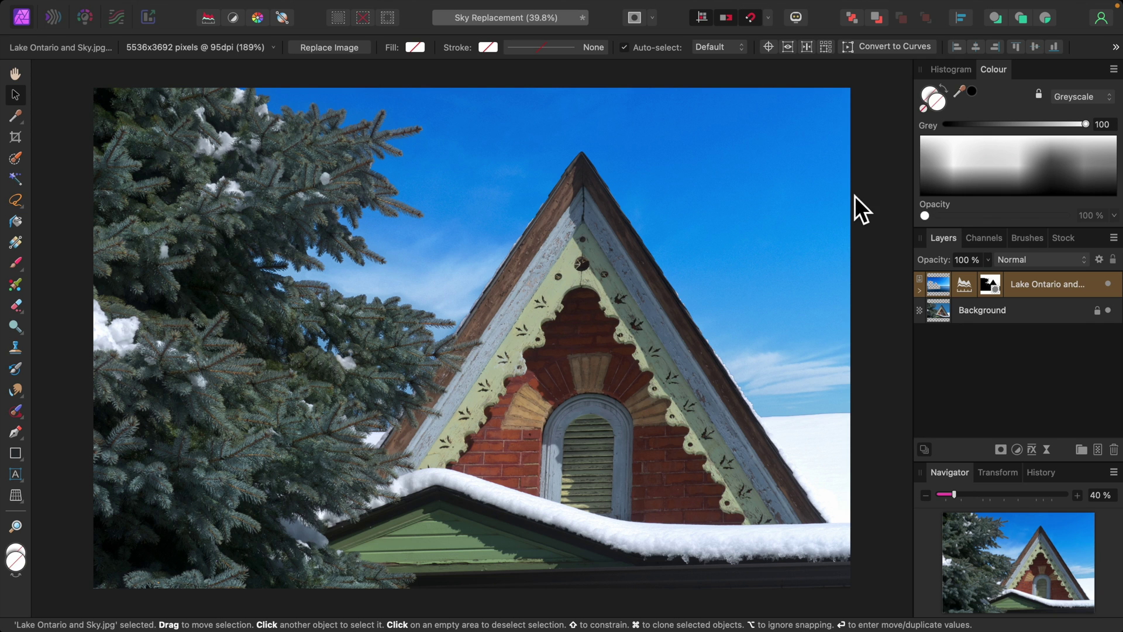
click(1023, 450)
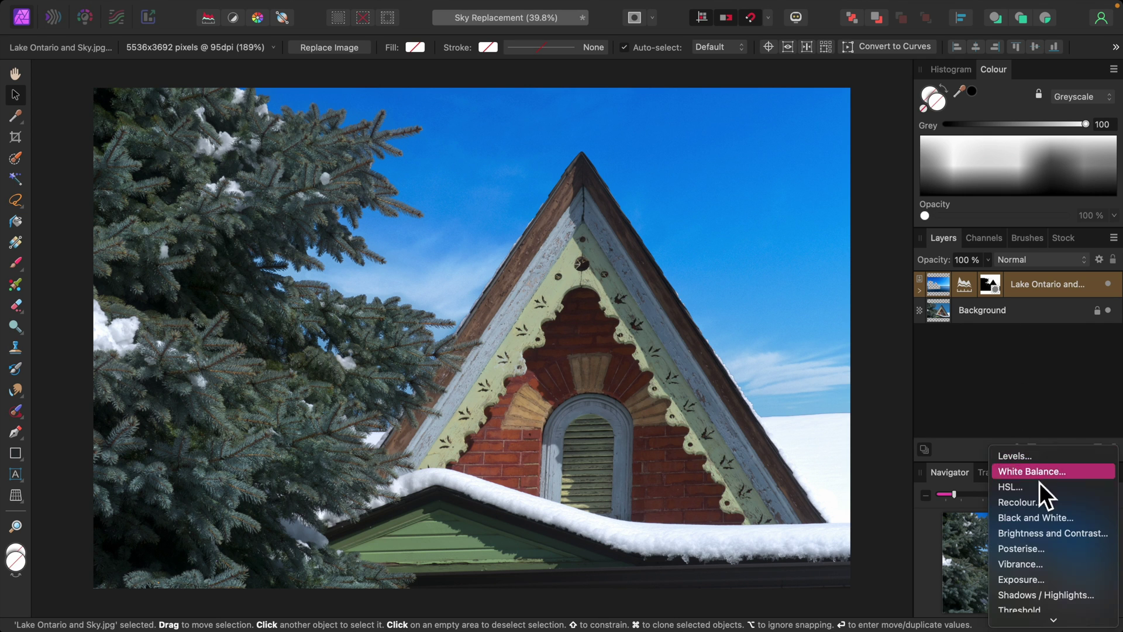
click(1022, 501)
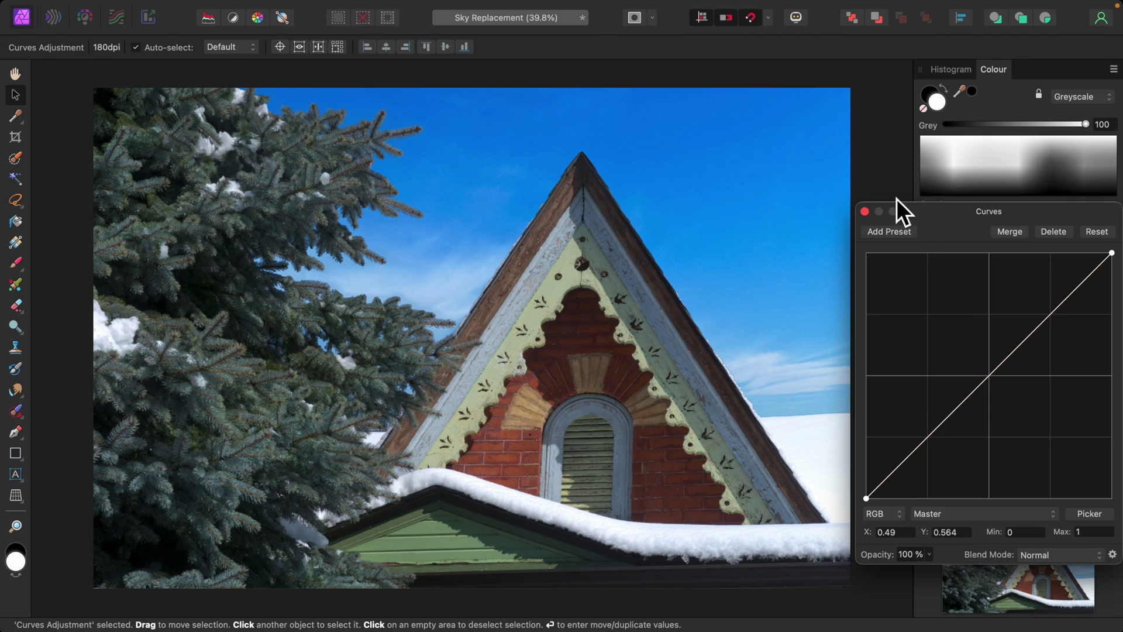
drag(925, 213, 729, 166)
drag(925, 285, 956, 323)
drag(796, 330, 795, 305)
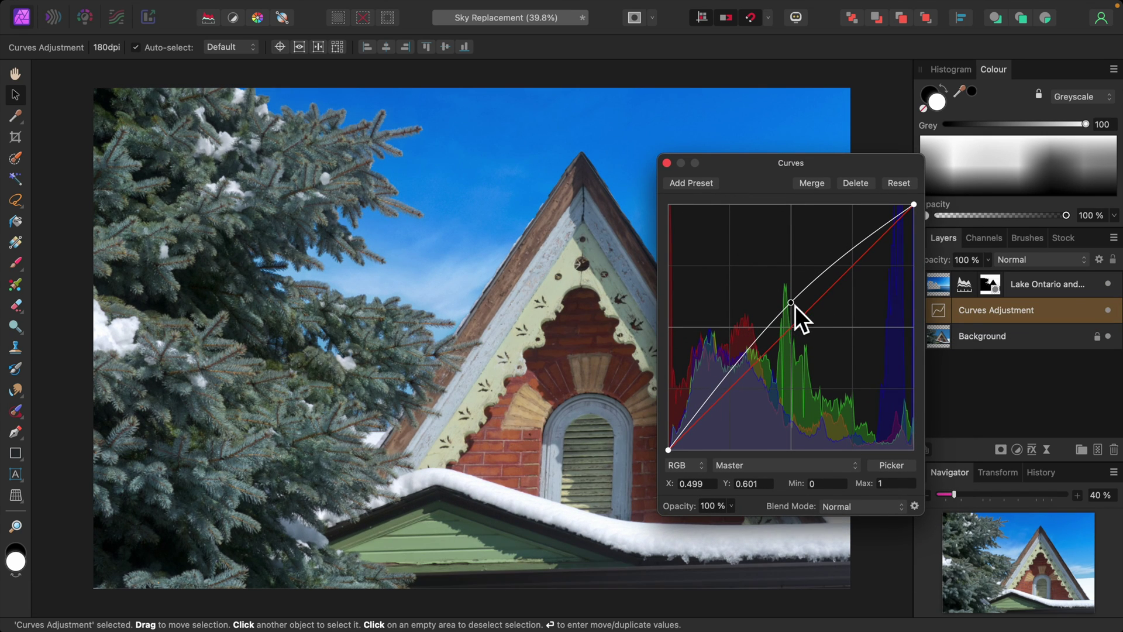
click(667, 164)
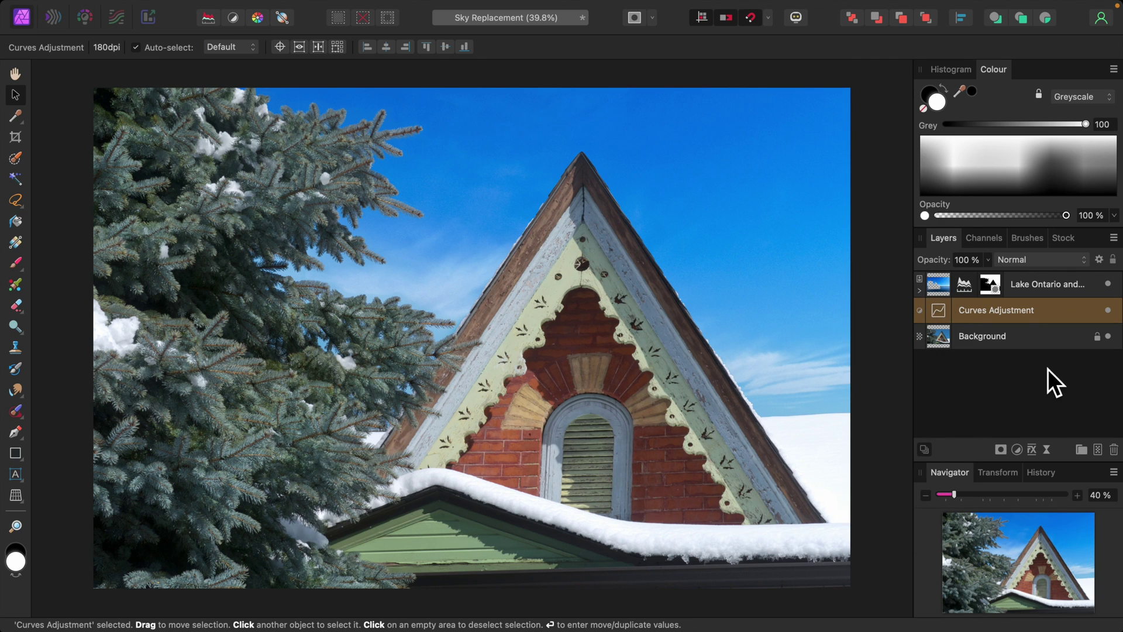
drag(942, 318, 946, 342)
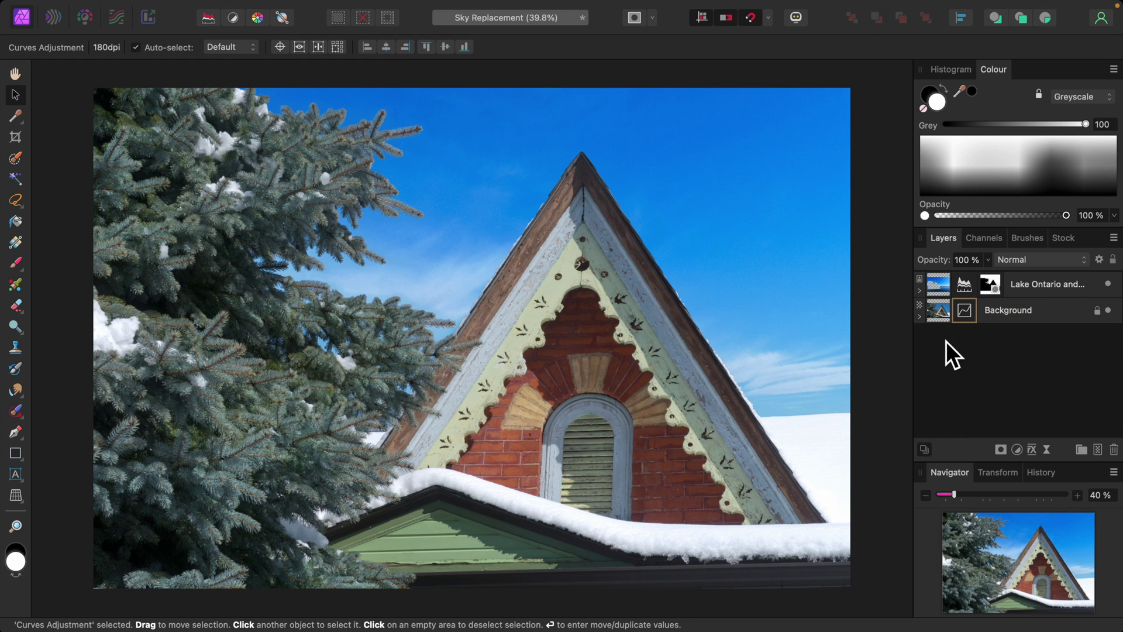
click(919, 318)
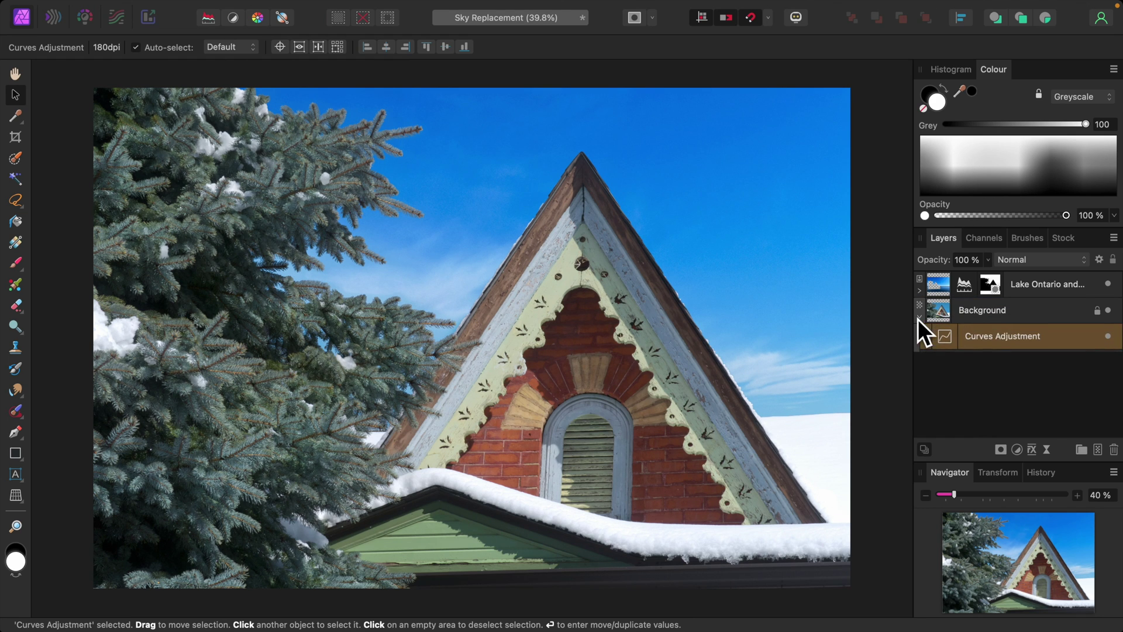
click(1114, 450)
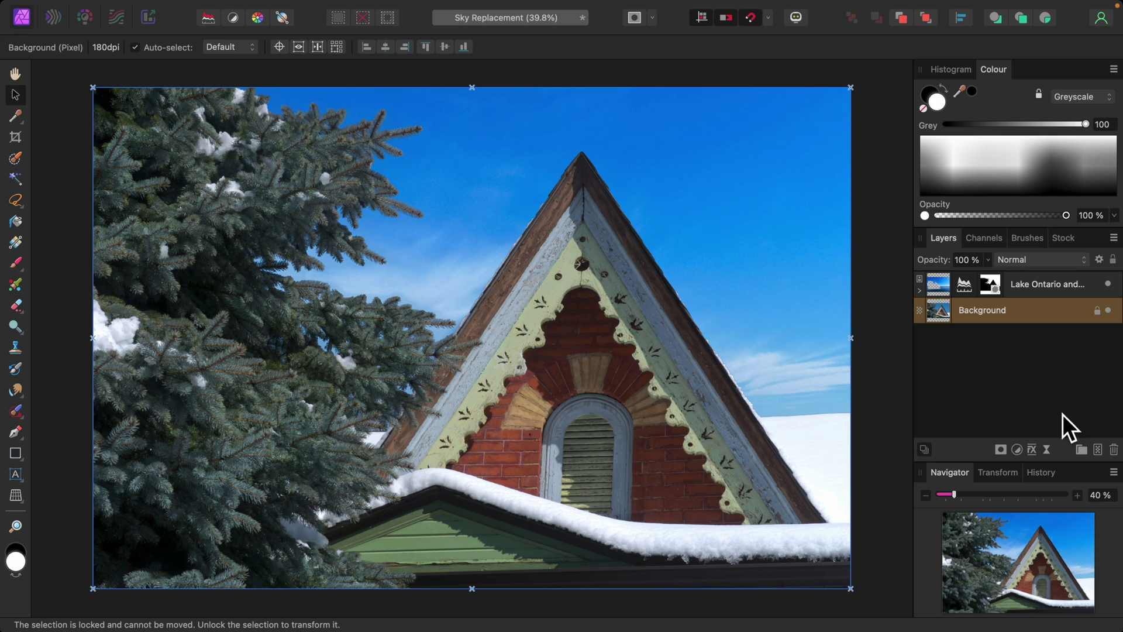